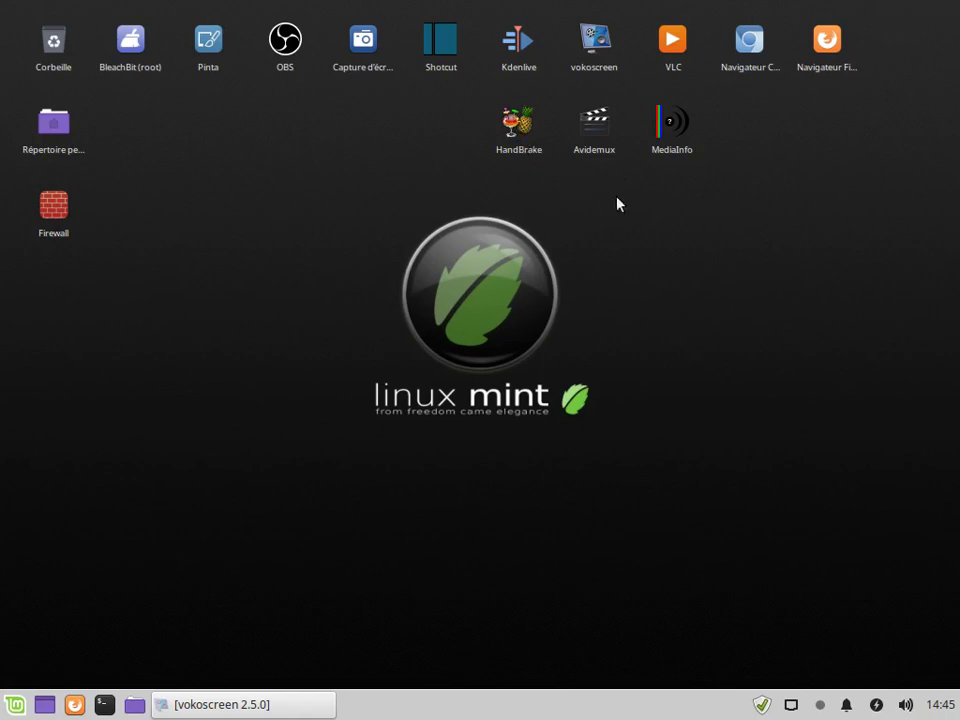
Launch HandBrake from the desktop and check its version in the program's about information
{"action": "double_click", "coordinate": [519, 143]}
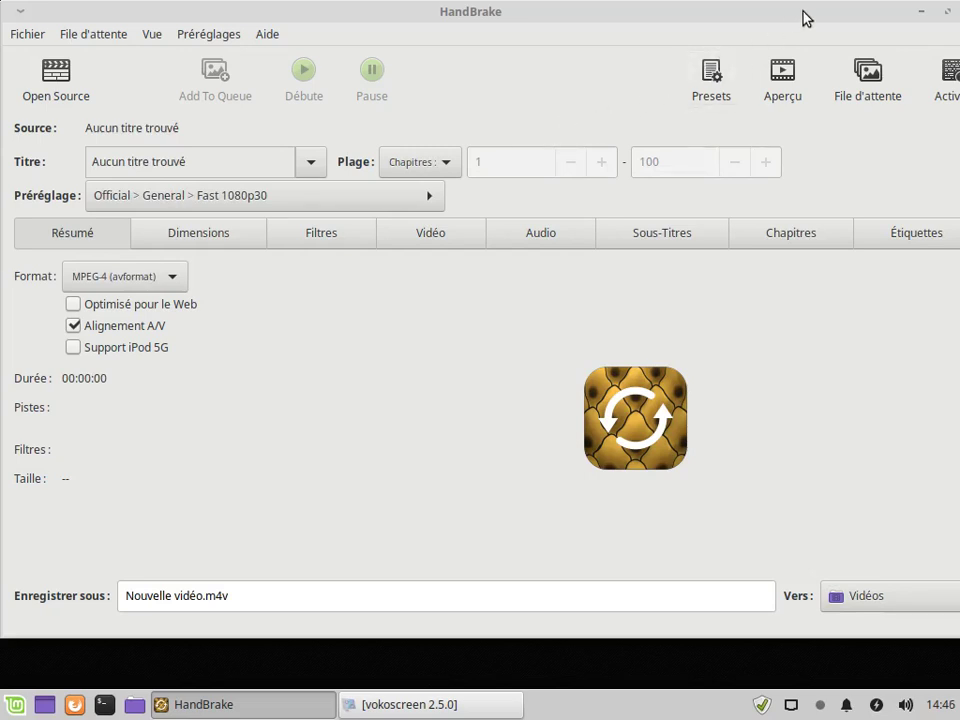
{"action": "left_click", "coordinate": [268, 35]}
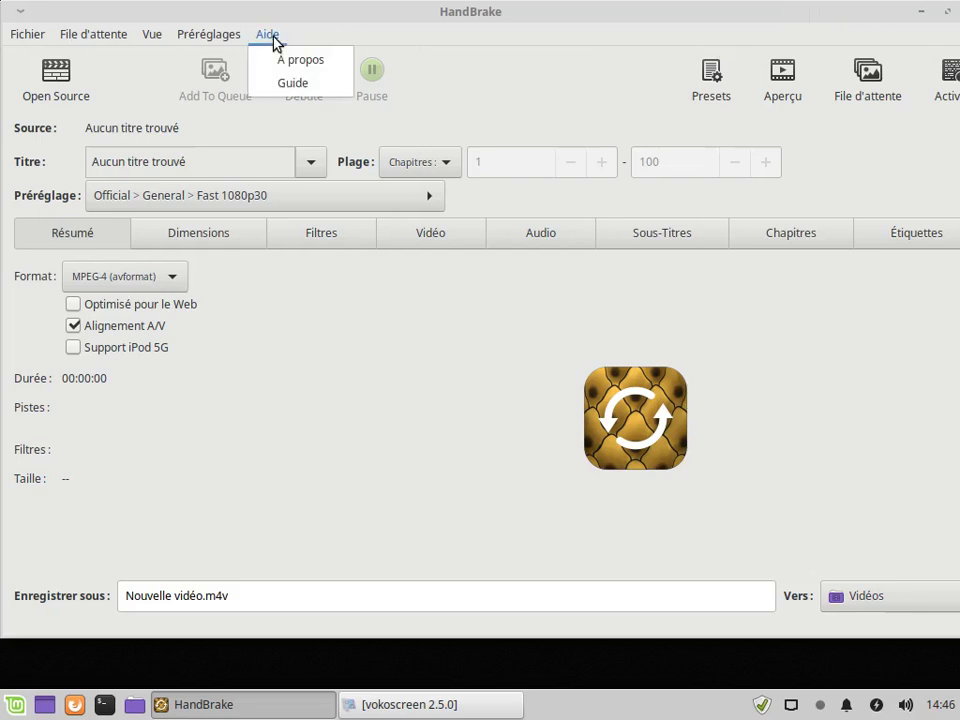
{"action": "left_click", "coordinate": [298, 62]}
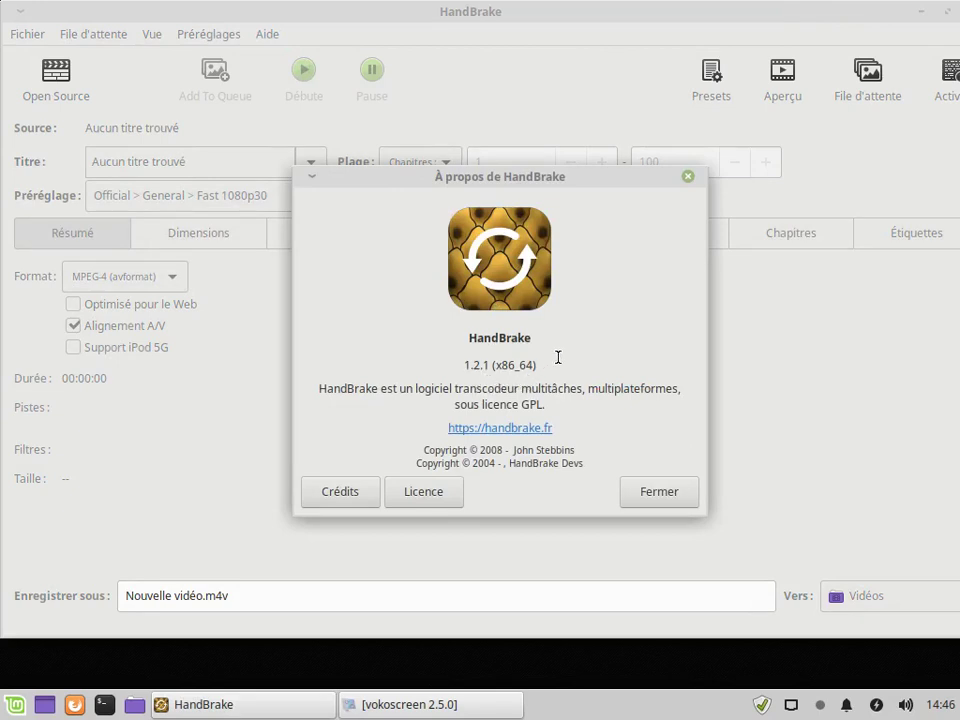
{"action": "left_click", "coordinate": [688, 177]}
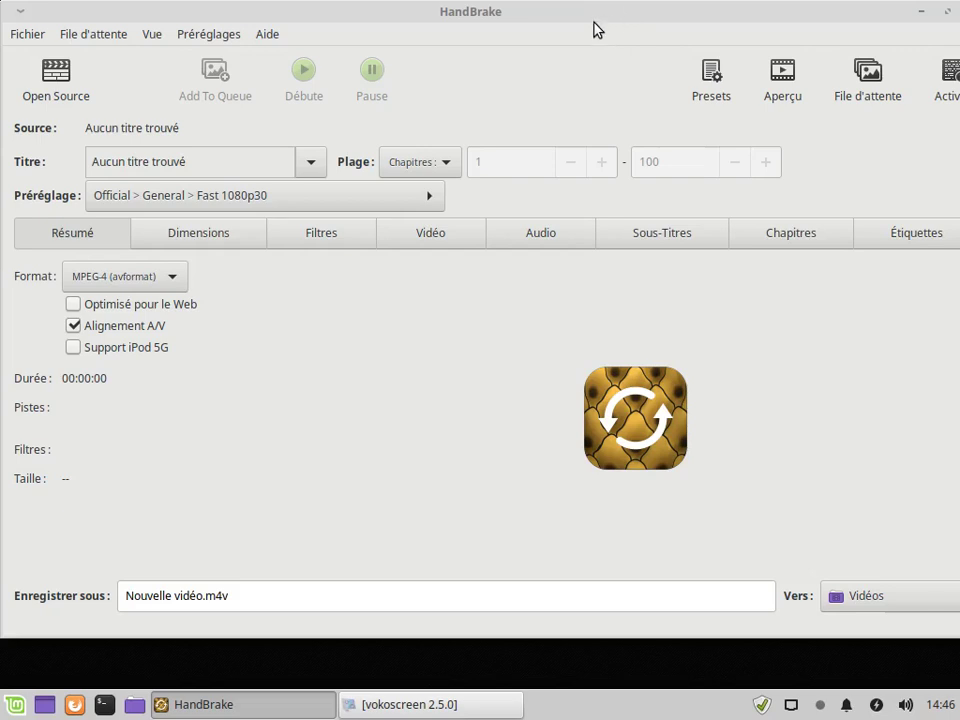
Load "Tuto #15 - Handbrake - Réduire la taille de vos vidéos facilement ! [720p].mp4" from Téléchargements as the source video
{"action": "left_click_drag", "start_coordinate": [611, 28], "coordinate": [549, 29]}
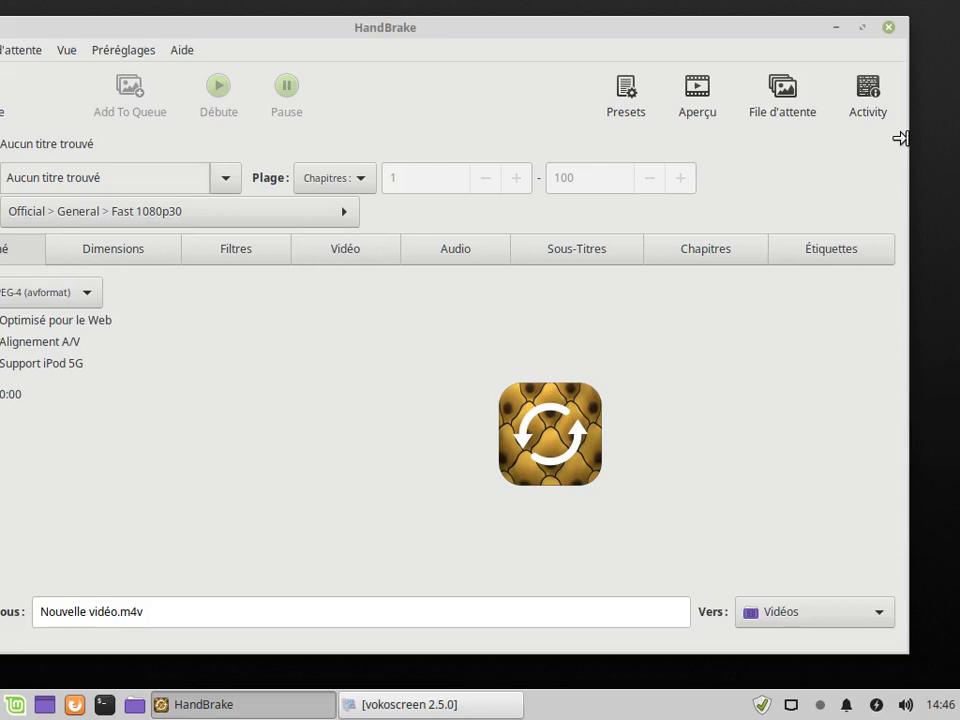
{"action": "left_click_drag", "start_coordinate": [900, 138], "coordinate": [826, 145]}
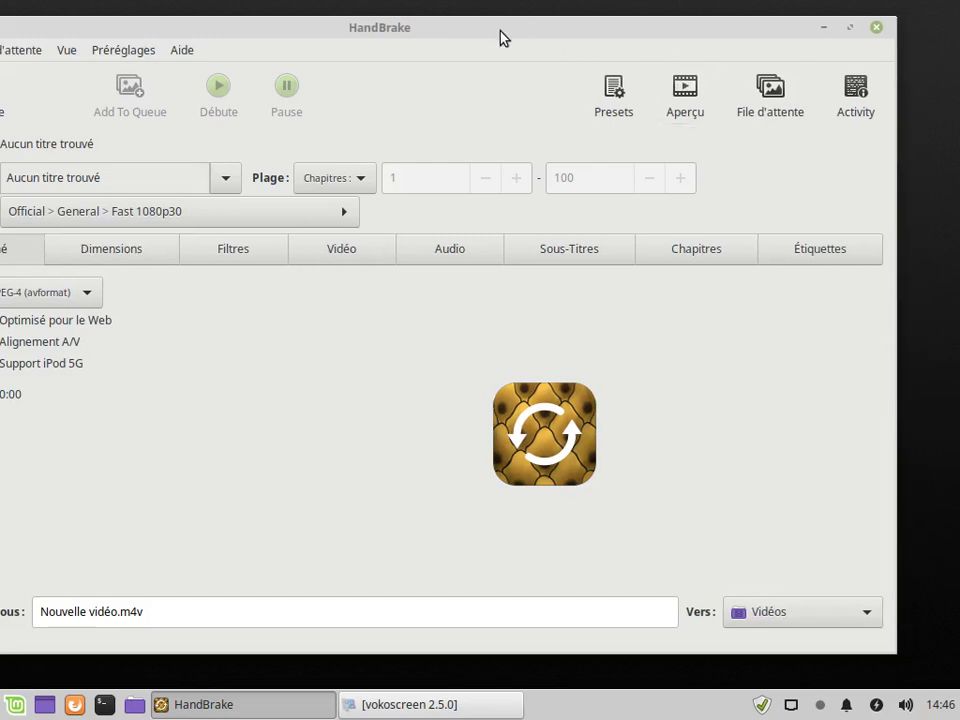
{"action": "left_click_drag", "start_coordinate": [503, 38], "coordinate": [561, 22]}
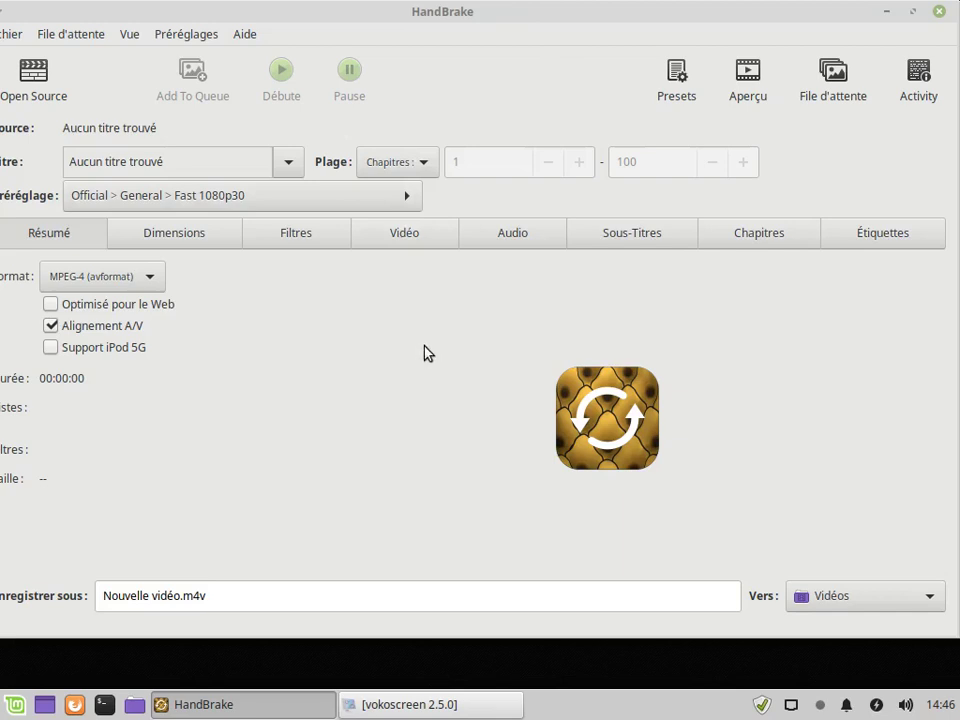
{"action": "left_click", "coordinate": [40, 88]}
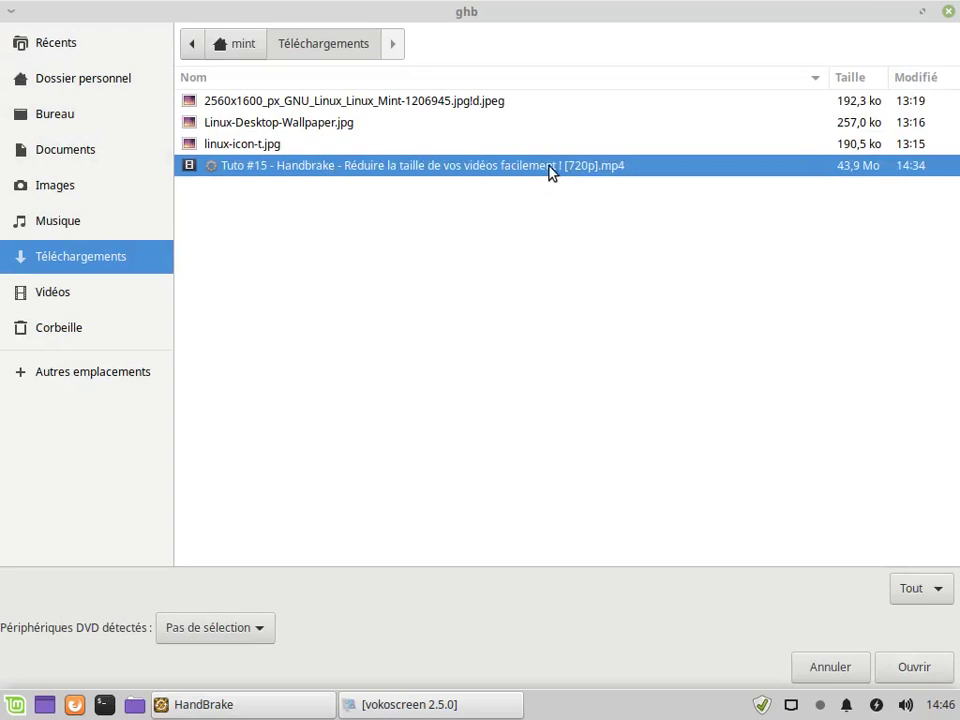
{"action": "left_click", "coordinate": [916, 676]}
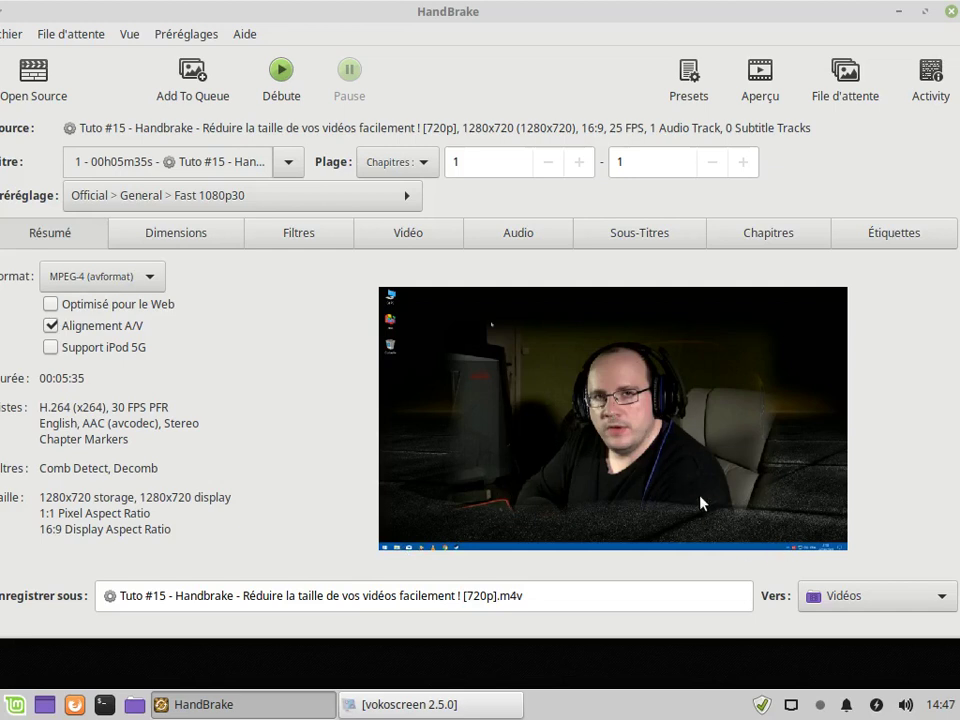
{"action": "mouse_move", "coordinate": [699, 21]}
{"action": "left_mouse_down"}
{"action": "mouse_move", "coordinate": [620, 37]}
{"action": "mouse_move", "coordinate": [694, 22]}
{"action": "left_mouse_up"}
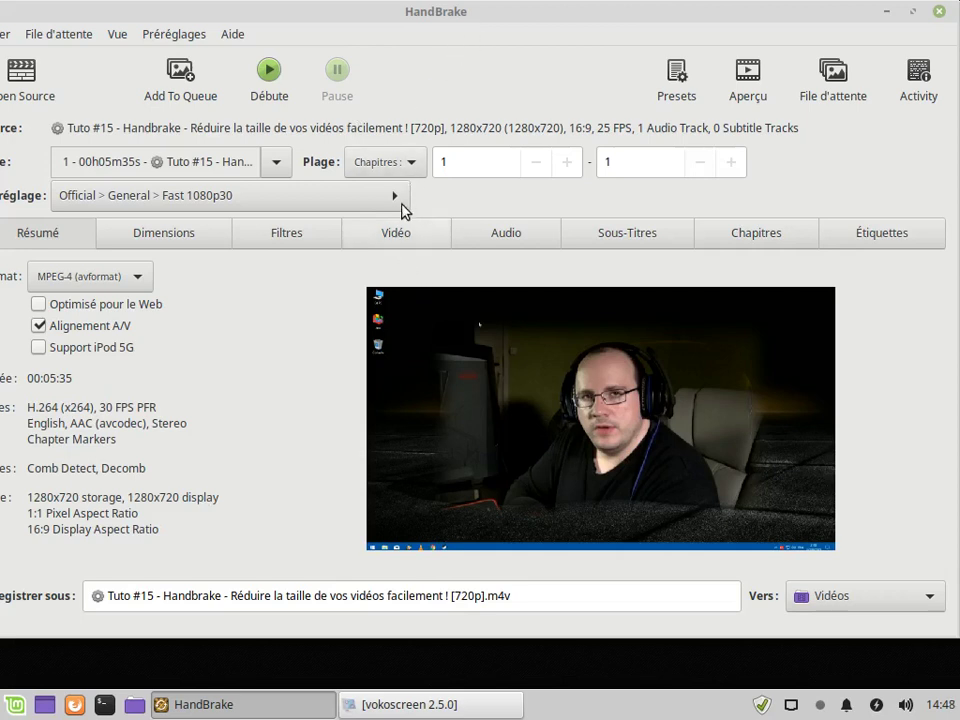
{"action": "left_click_drag", "start_coordinate": [390, 22], "coordinate": [467, 20]}
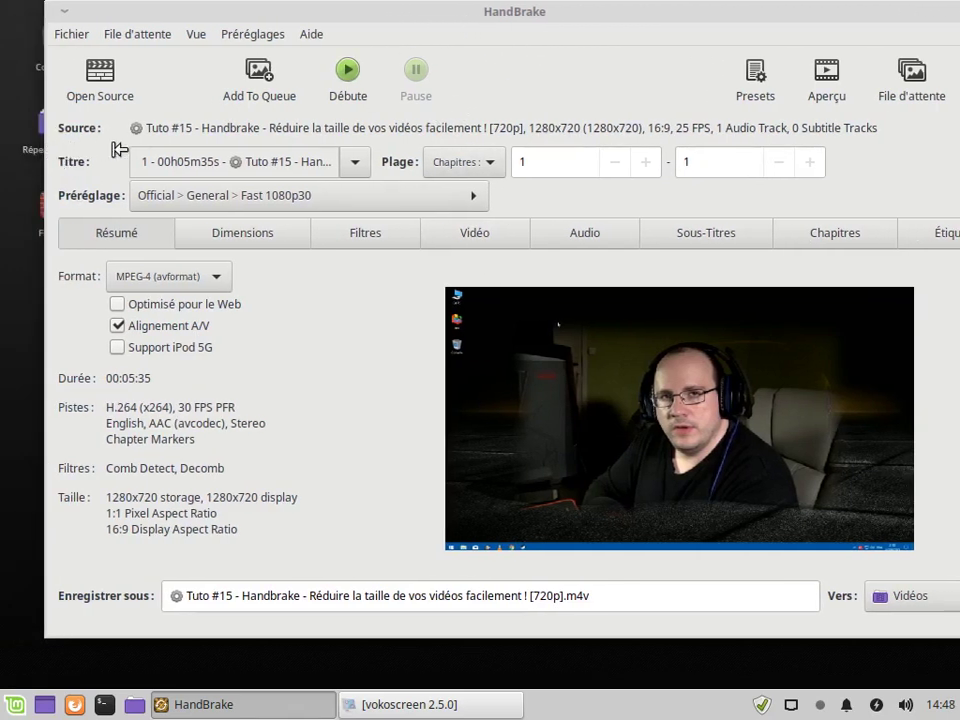
{"action": "left_click_drag", "start_coordinate": [616, 18], "coordinate": [481, 37]}
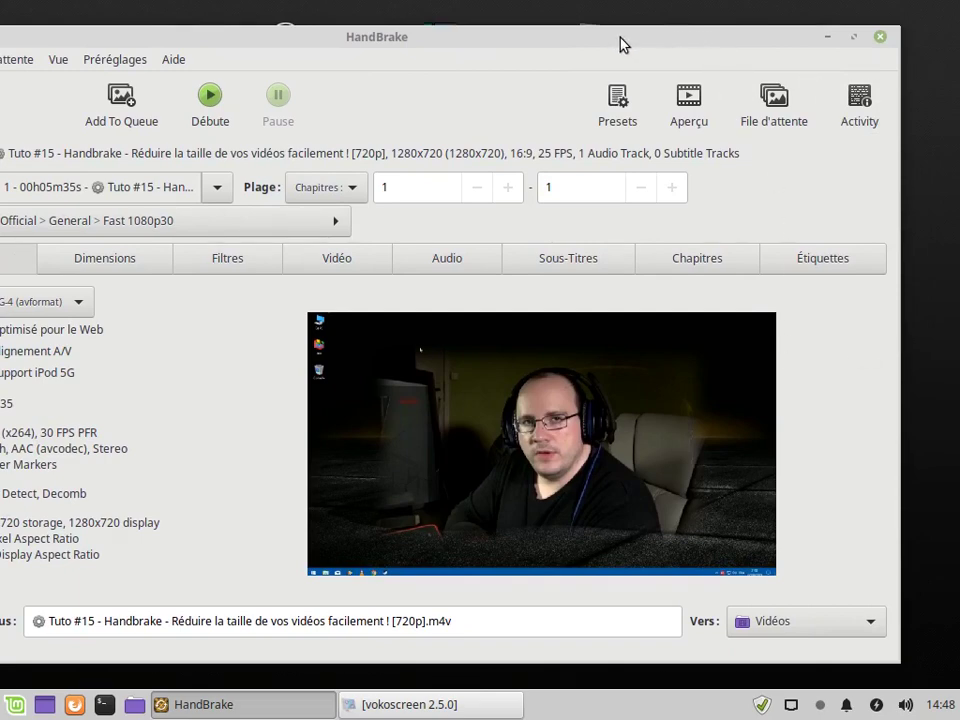
Examine the resolutions offered for the monitor in the system display settings, keeping 1024x768
{"action": "left_click_drag", "start_coordinate": [620, 38], "coordinate": [733, 480]}
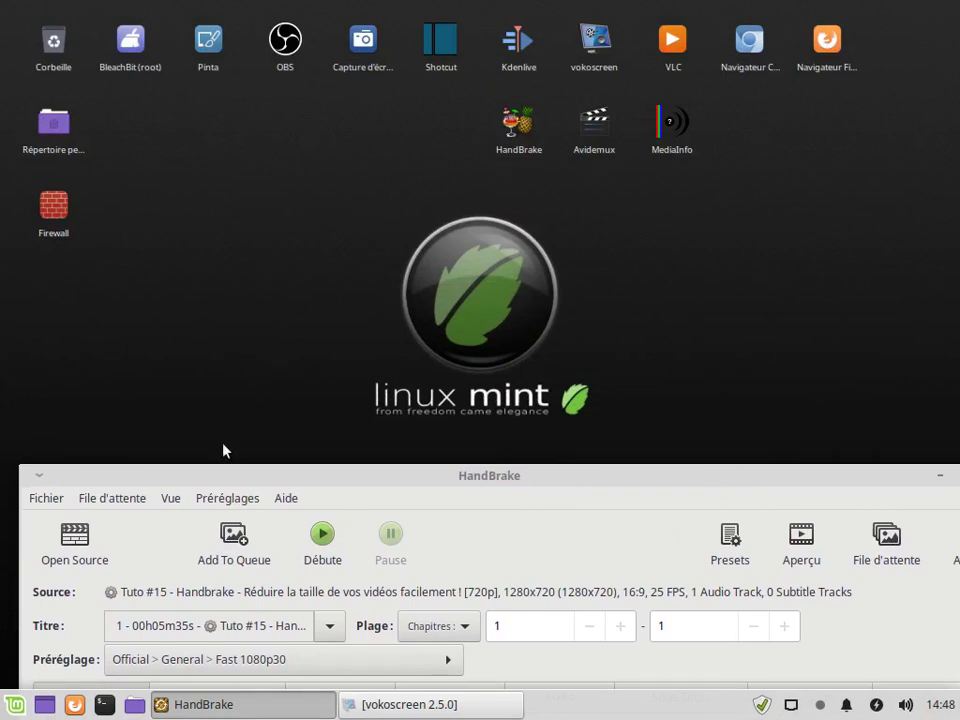
{"action": "left_click", "coordinate": [16, 704]}
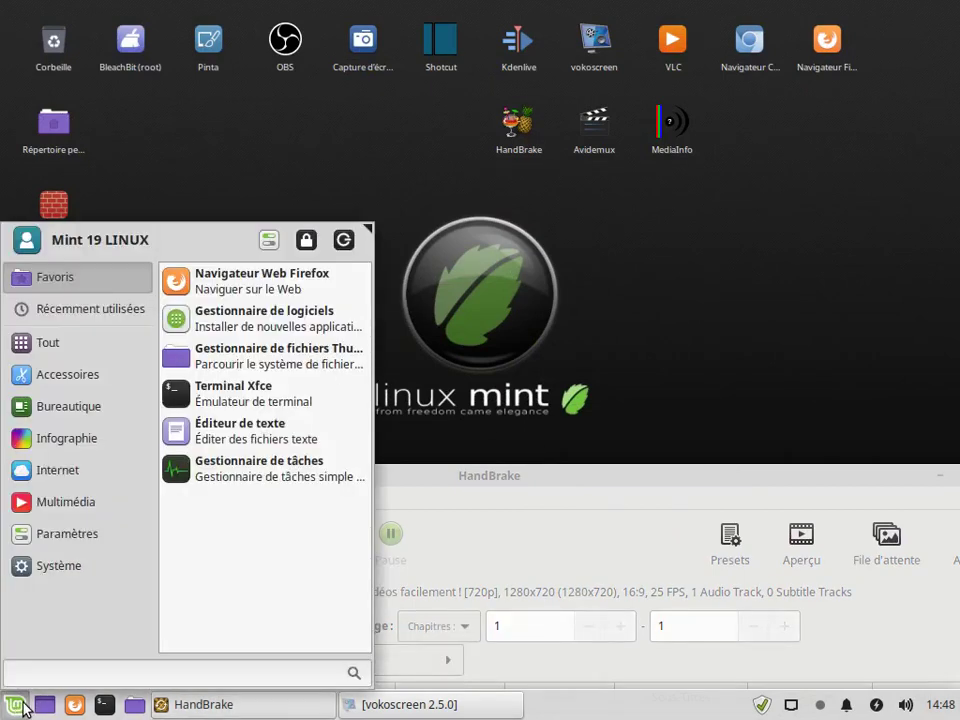
{"action": "left_click", "coordinate": [86, 500]}
{"action": "left_click", "coordinate": [75, 536]}
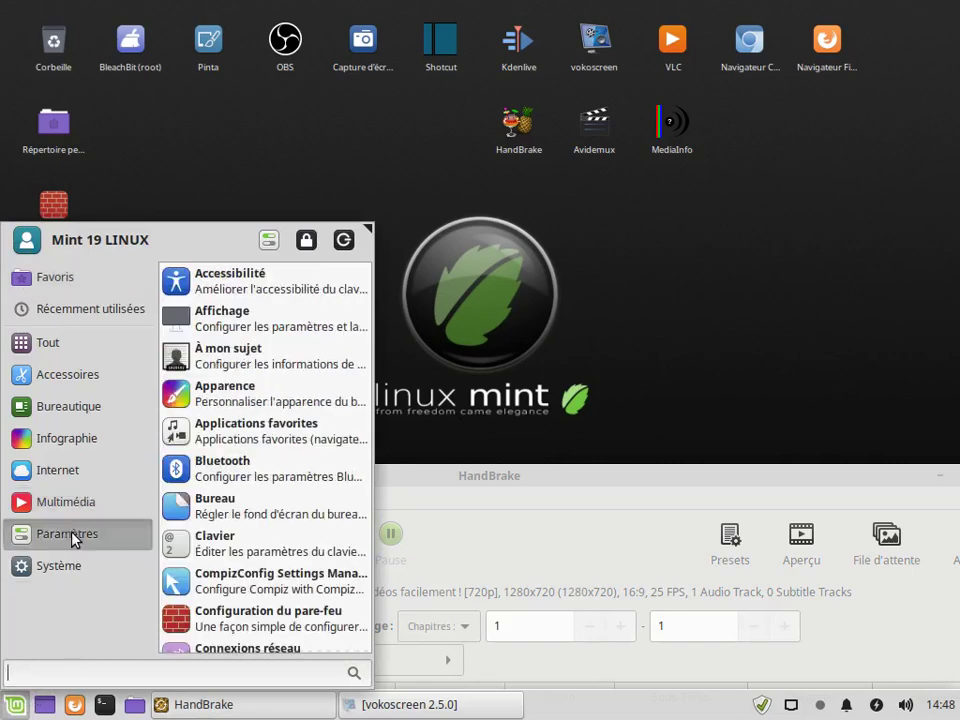
{"action": "left_click", "coordinate": [220, 328]}
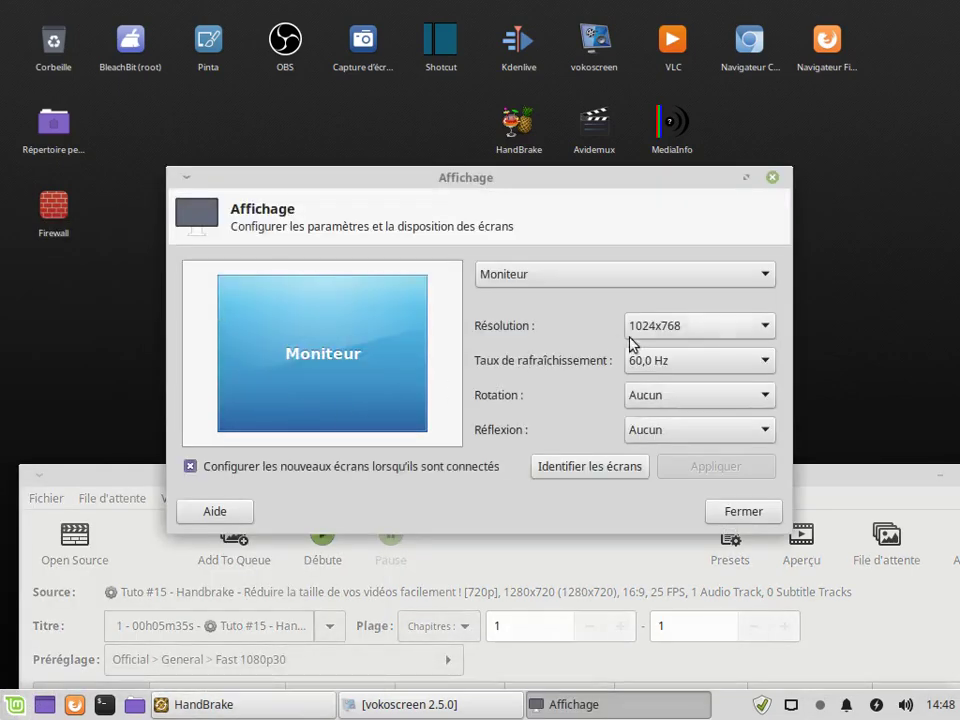
{"action": "left_click", "coordinate": [686, 330]}
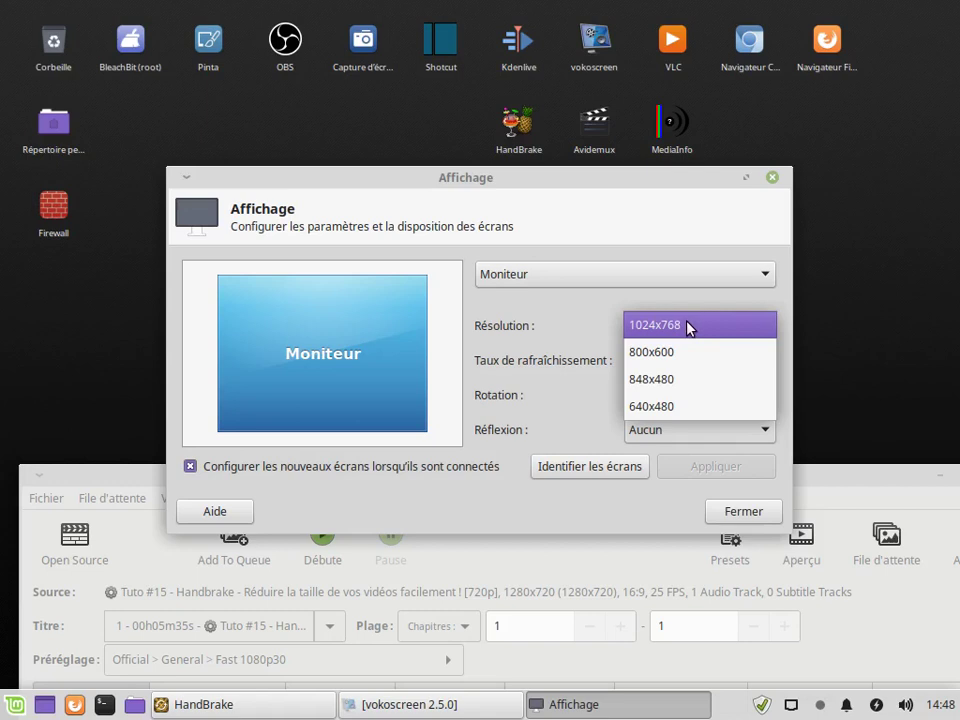
{"action": "left_click", "coordinate": [671, 327]}
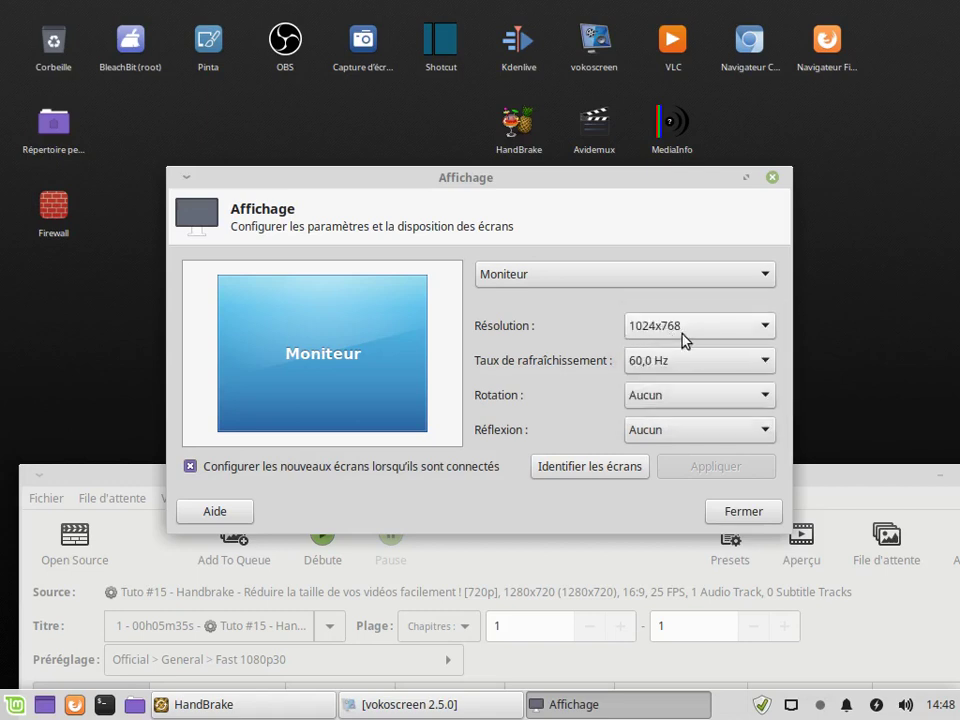
{"action": "left_click", "coordinate": [726, 513]}
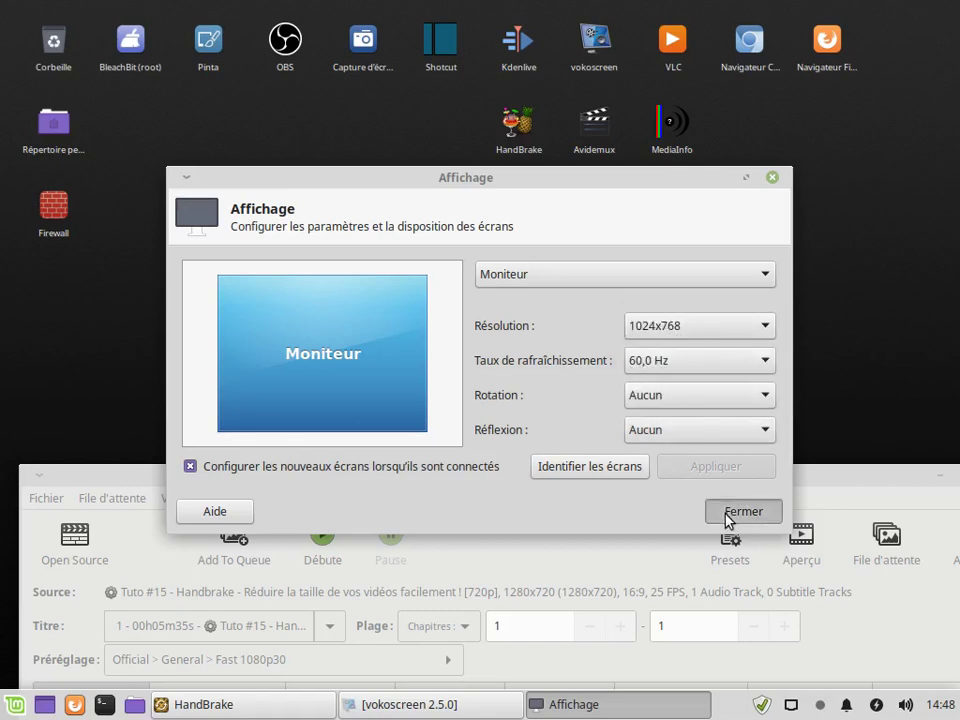
{"action": "left_click_drag", "start_coordinate": [720, 478], "coordinate": [690, 21]}
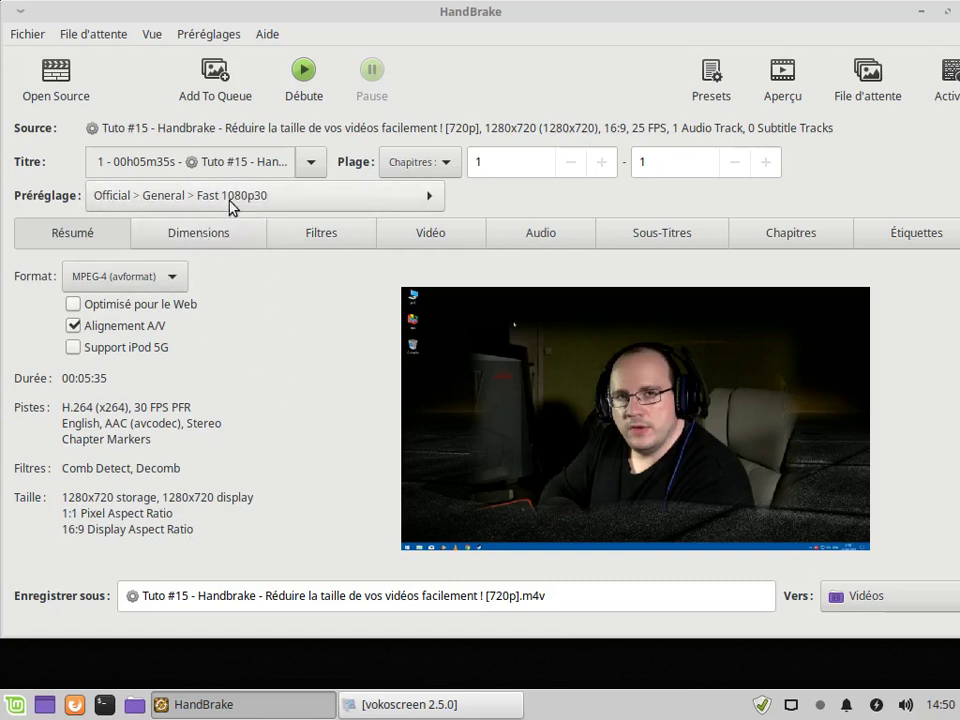
Look through the official General presets without choosing one
{"action": "left_click", "coordinate": [390, 200]}
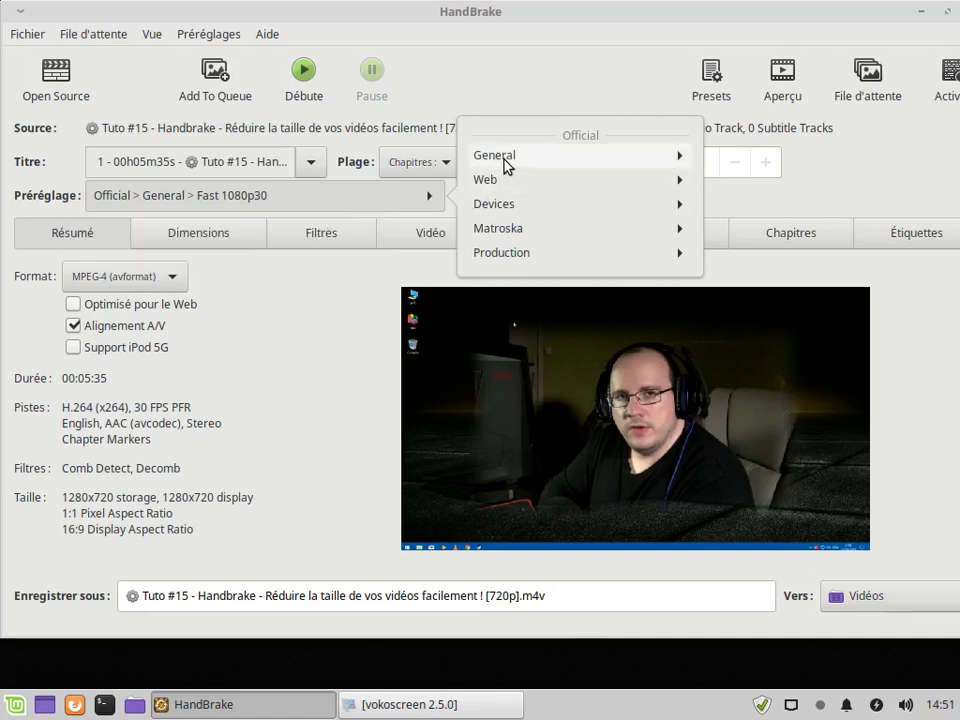
{"action": "left_click", "coordinate": [599, 161]}
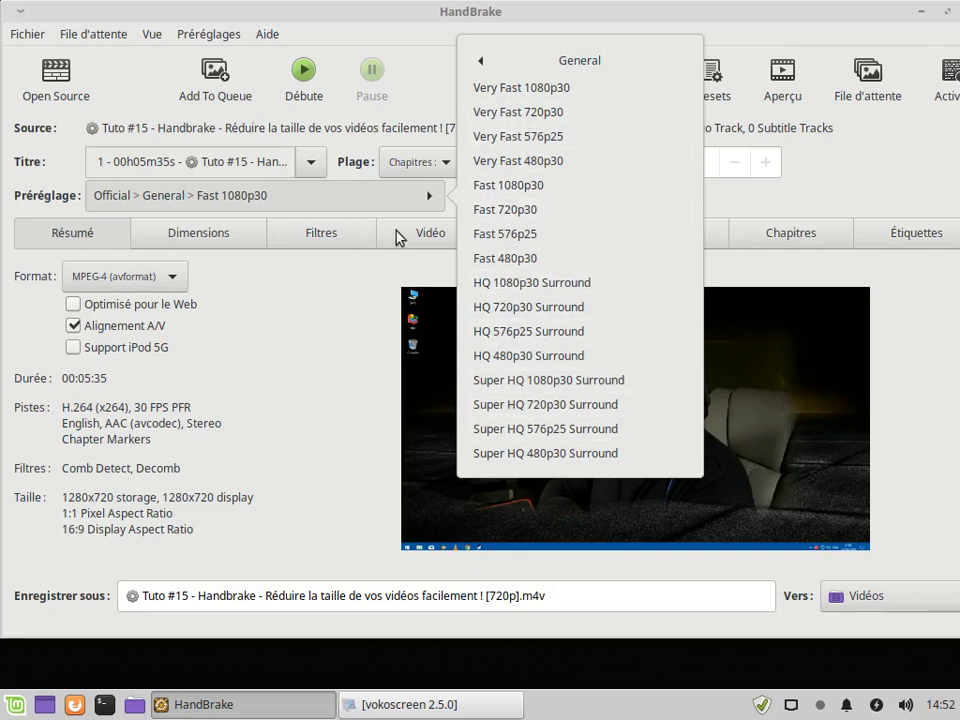
{"action": "left_click", "coordinate": [320, 340]}
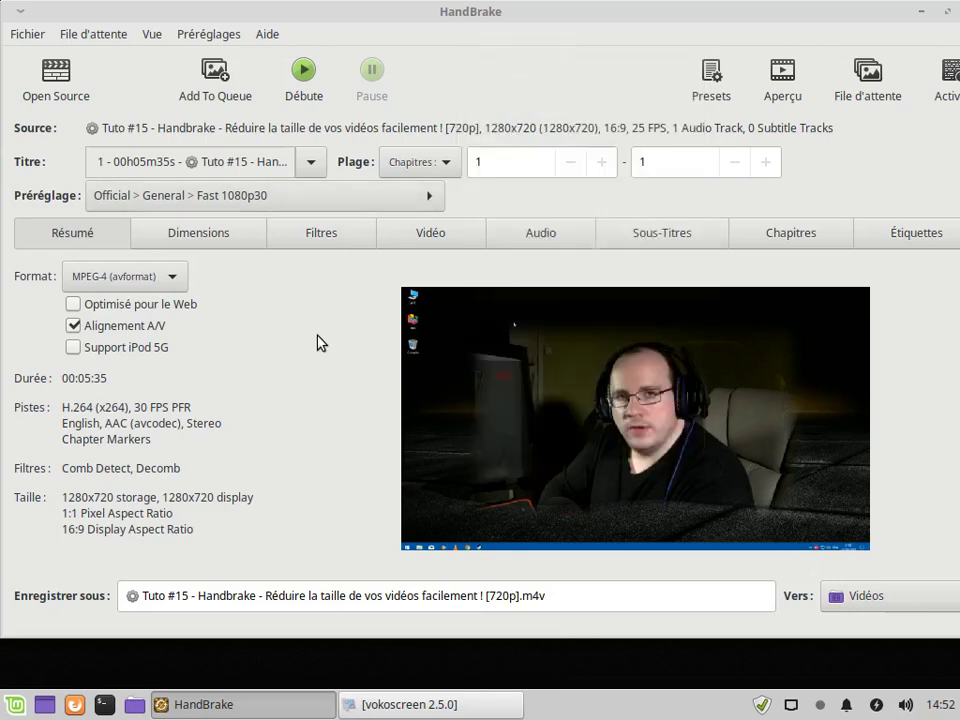
Apply the official Web preset Vimeo YouTube HQ 720p60 to the video
{"action": "left_click", "coordinate": [352, 200]}
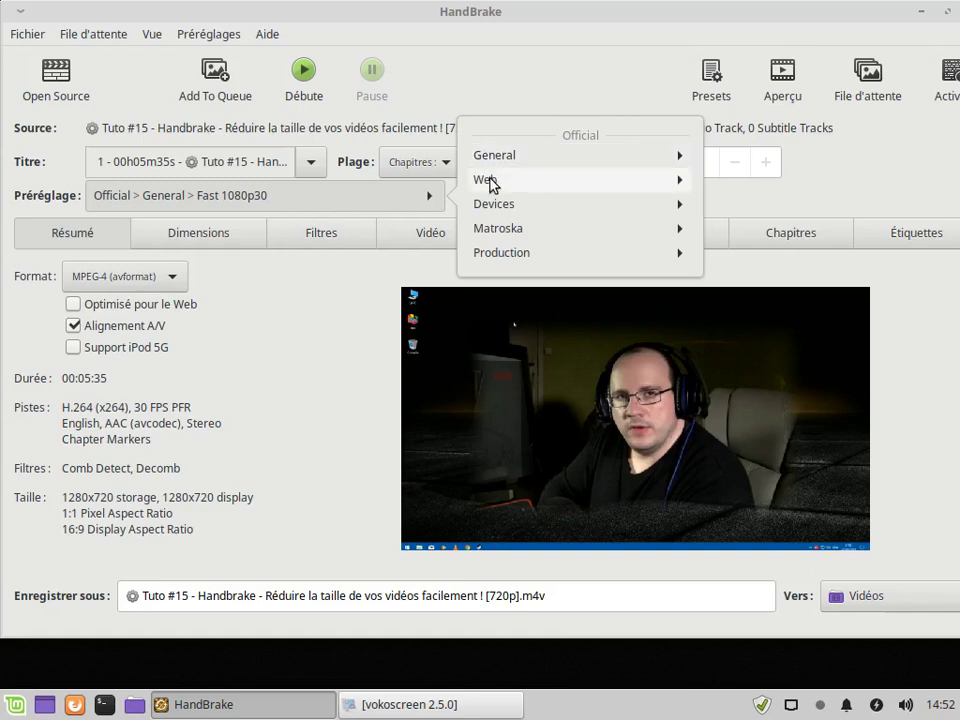
{"action": "left_click", "coordinate": [567, 190]}
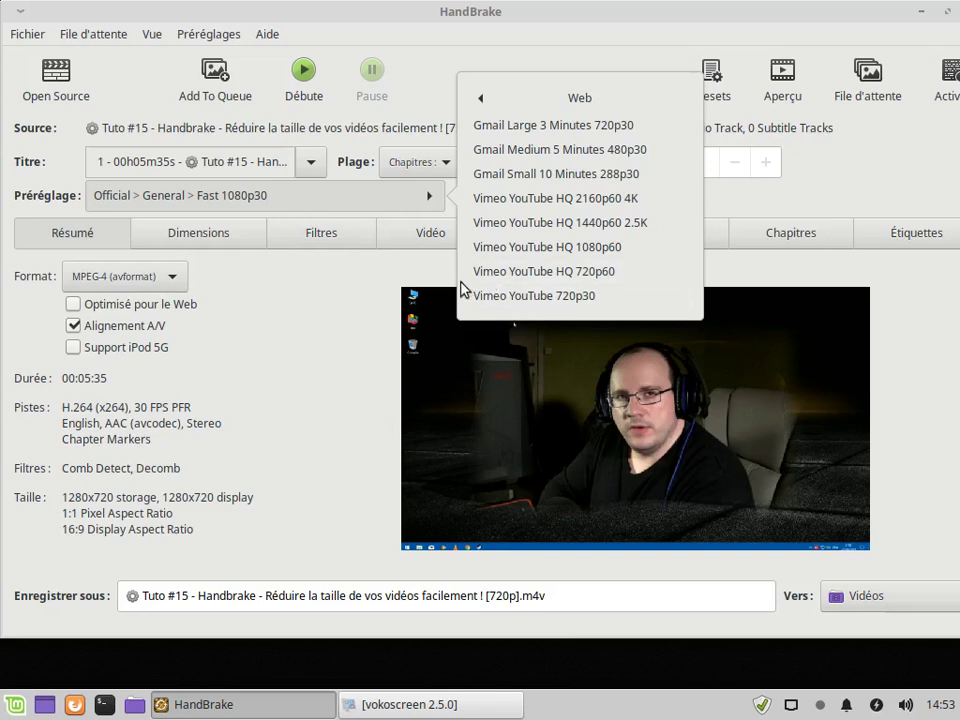
{"action": "left_click", "coordinate": [595, 279]}
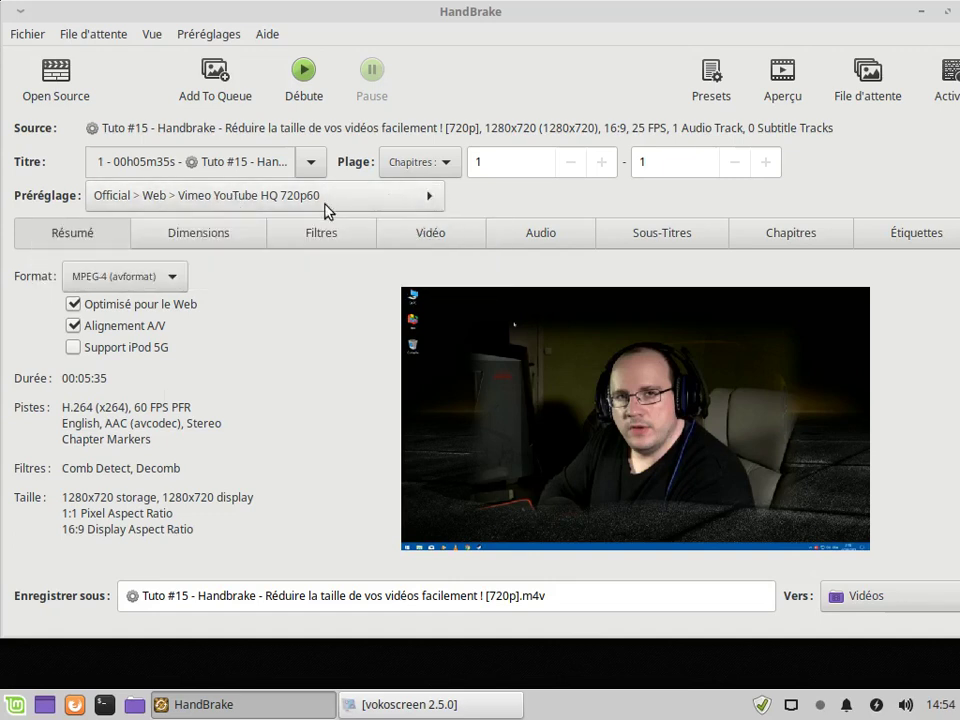
{"action": "mouse_move", "coordinate": [296, 200]}
{"action": "mouse_move", "coordinate": [326, 199]}
{"action": "mouse_move", "coordinate": [403, 203]}
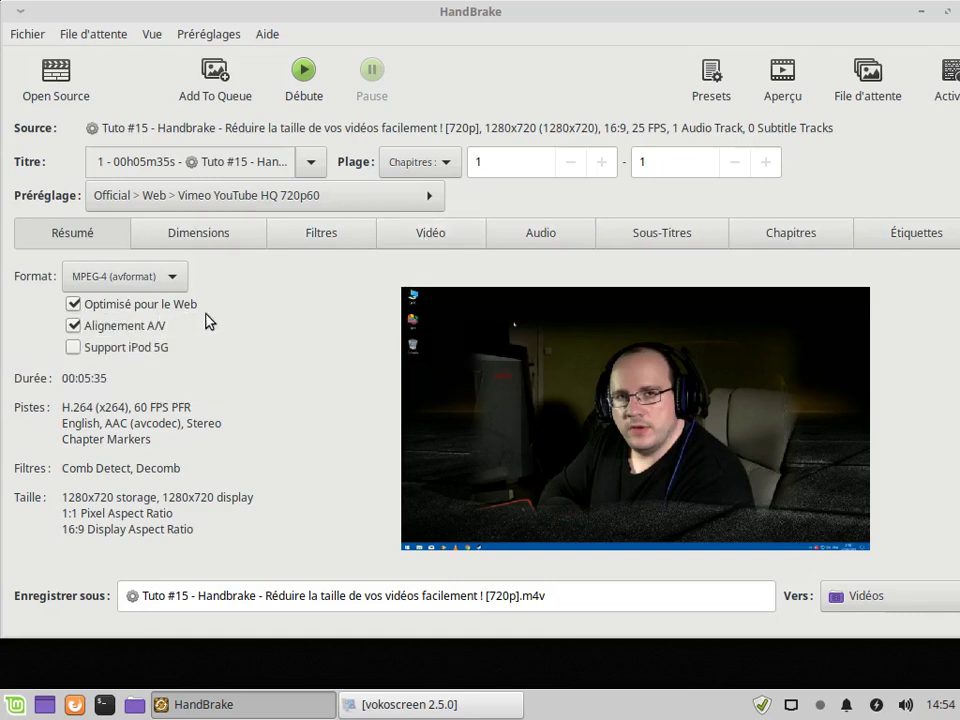
Review the available output formats and video encoders, keeping MPEG-4 (avformat) and H.264 (x264)
{"action": "left_click", "coordinate": [177, 278]}
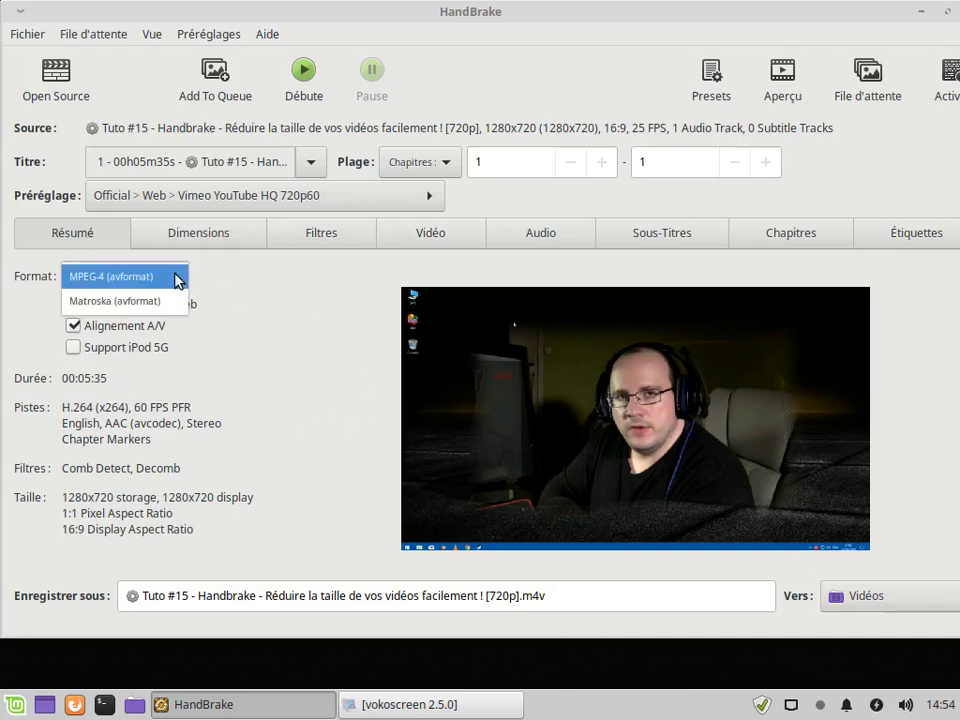
{"action": "left_click", "coordinate": [177, 278]}
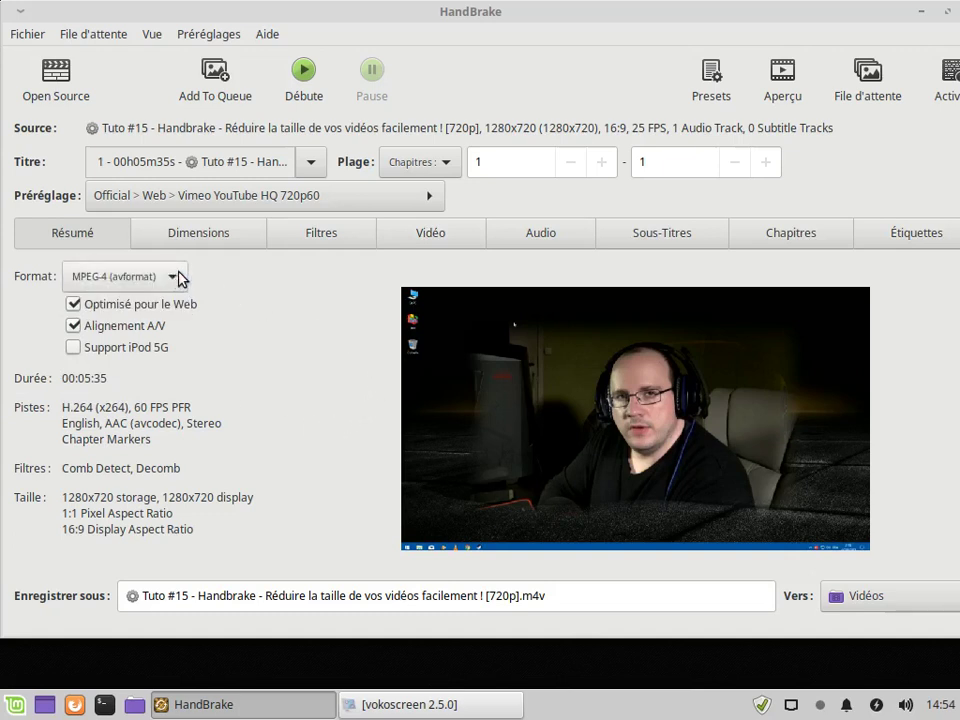
{"action": "left_click", "coordinate": [441, 240]}
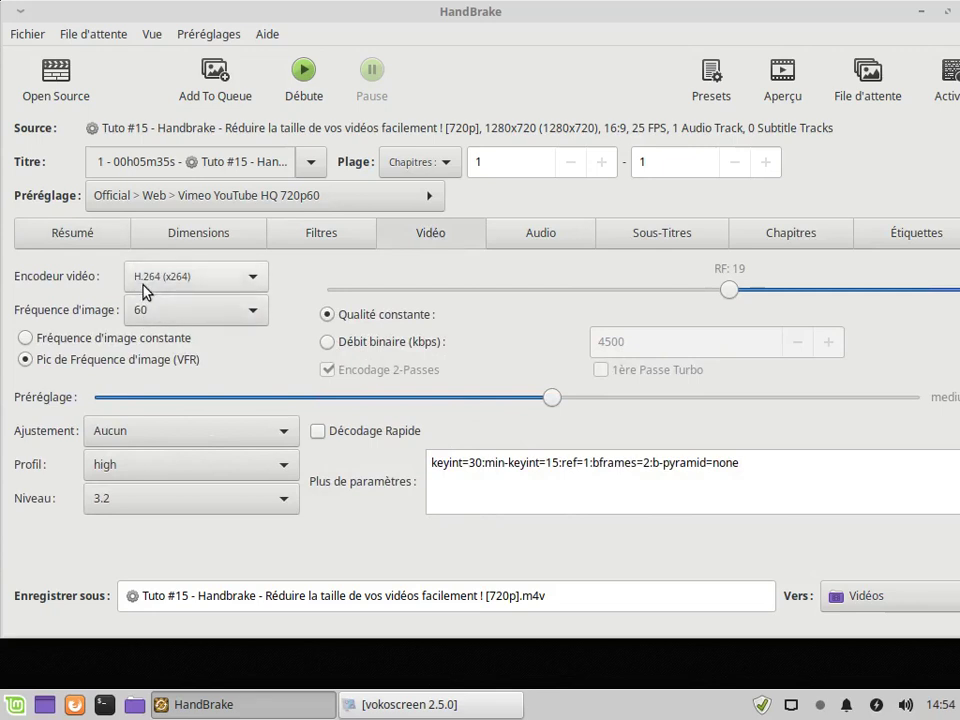
{"action": "left_click", "coordinate": [245, 283]}
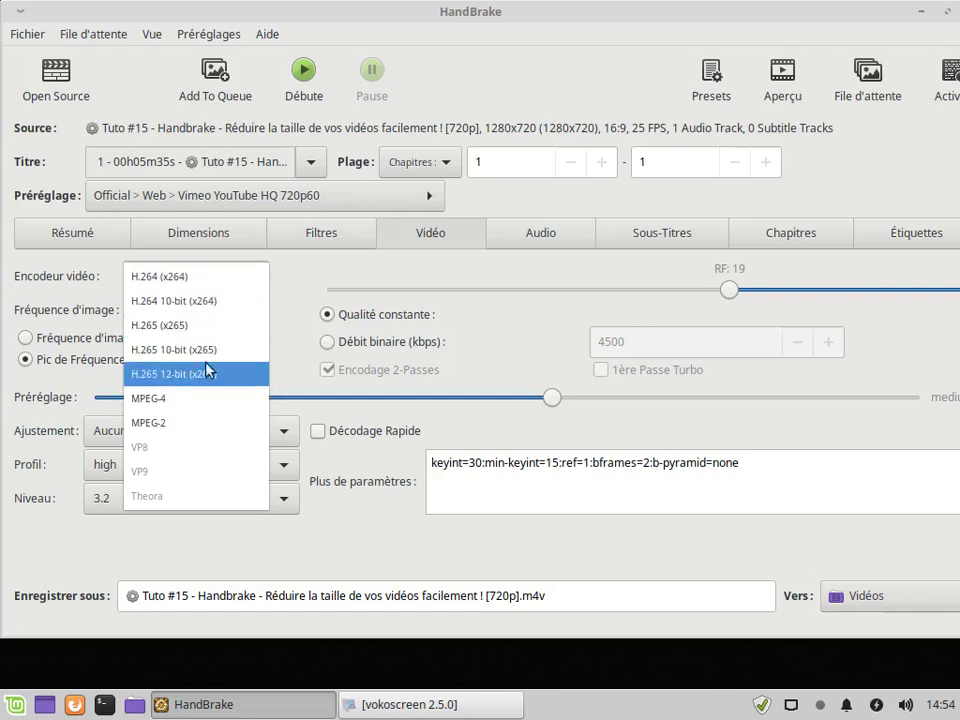
{"action": "left_click", "coordinate": [213, 282]}
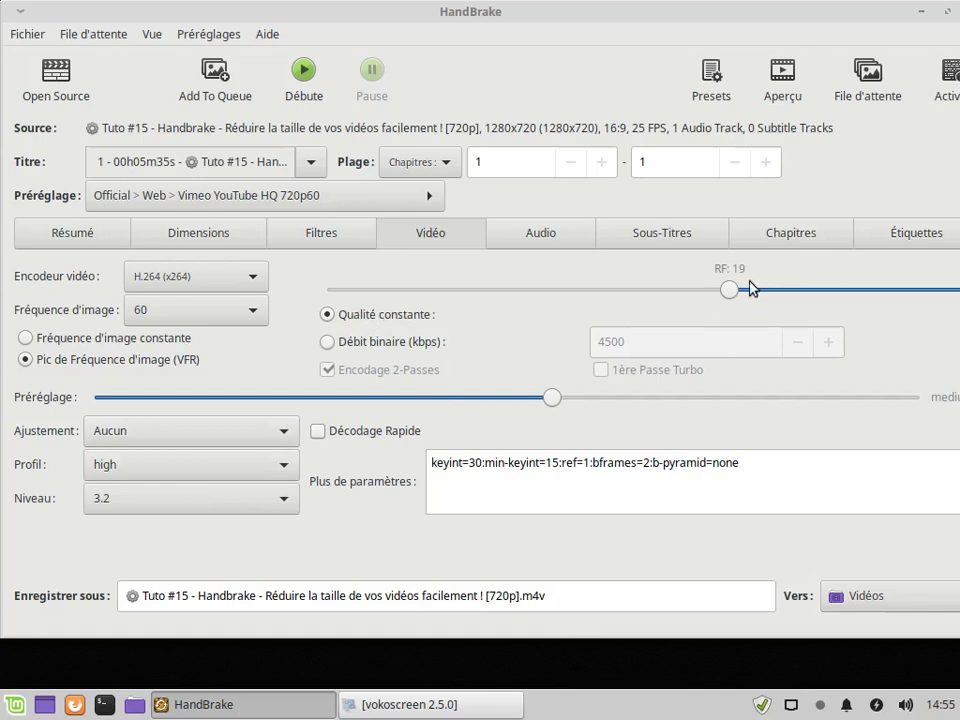
Turn off two-pass encoding under the bitrate (kbps) mode, and return the video to constant quality
{"action": "mouse_move", "coordinate": [731, 292]}
{"action": "mouse_move", "coordinate": [331, 378]}
{"action": "left_click", "coordinate": [329, 343]}
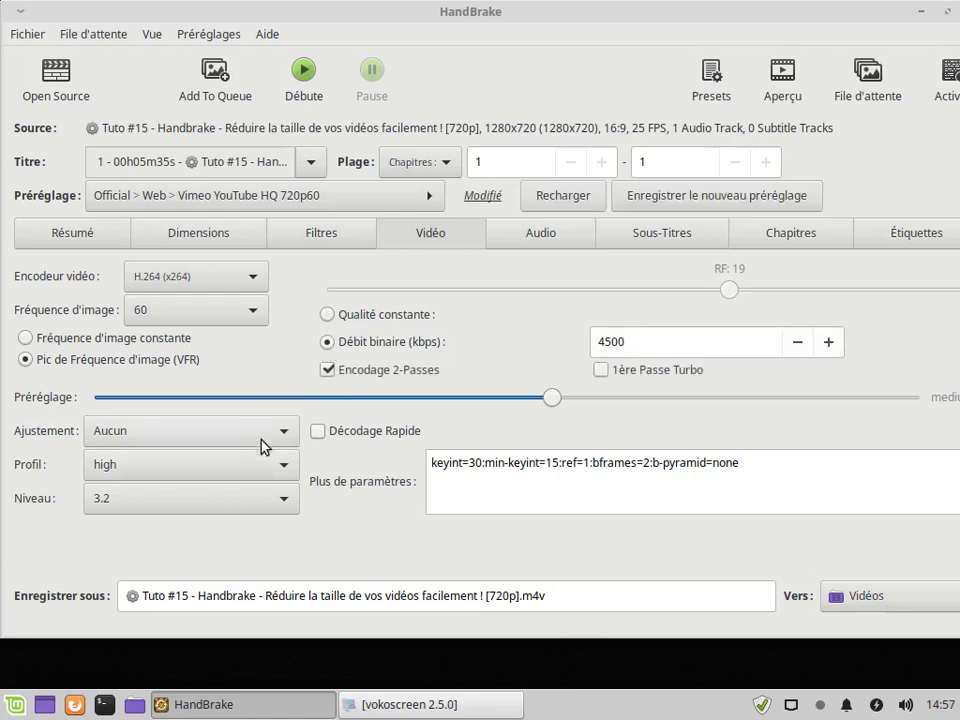
{"action": "left_click", "coordinate": [328, 370]}
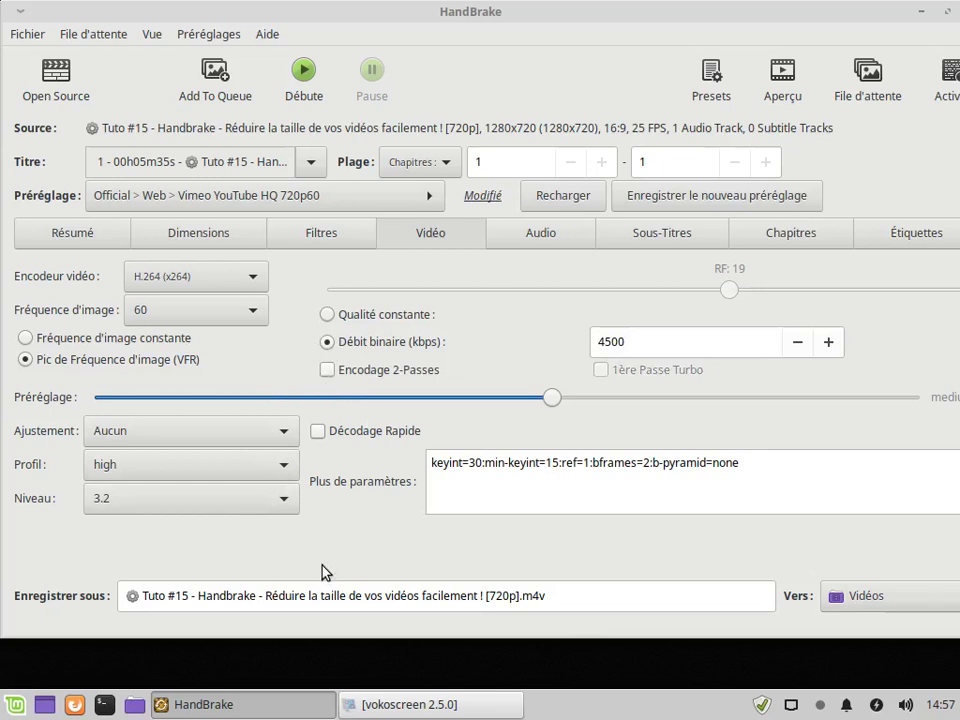
{"action": "left_click", "coordinate": [330, 318]}
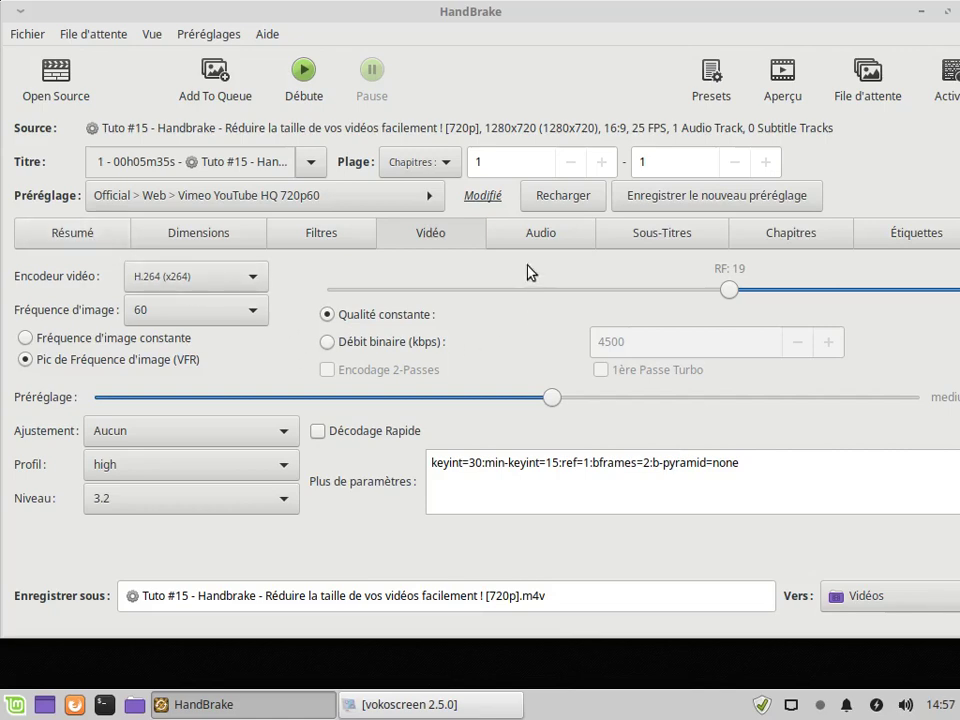
Check the conversion summary, then switch to the file manager and view the source video's properties in the Téléchargements folder
{"action": "left_click", "coordinate": [93, 240]}
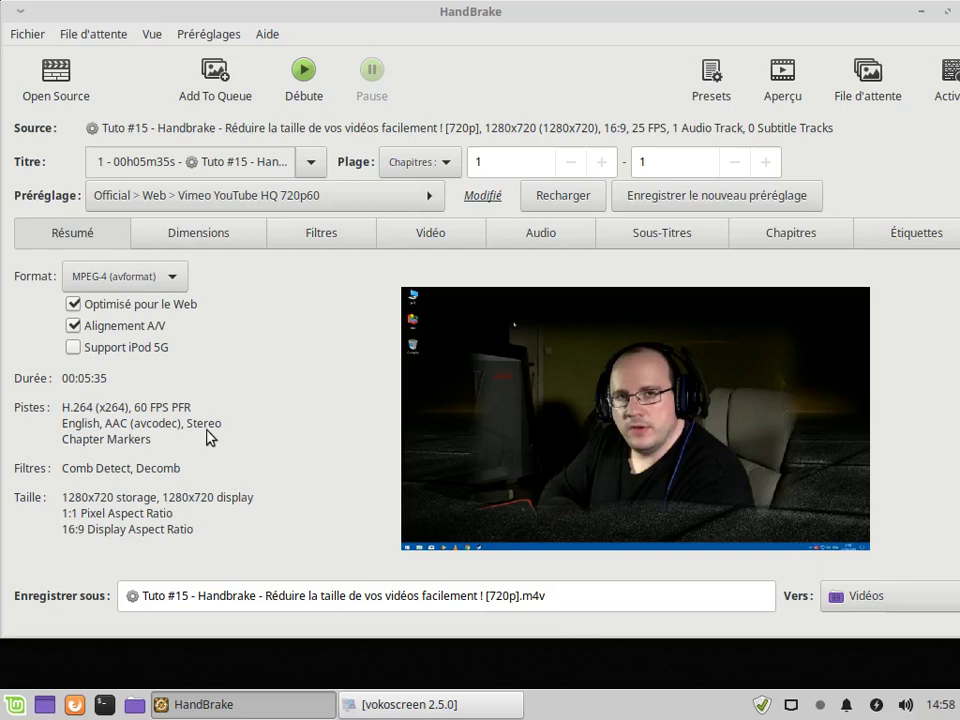
{"action": "left_click_drag", "start_coordinate": [754, 21], "coordinate": [955, 70]}
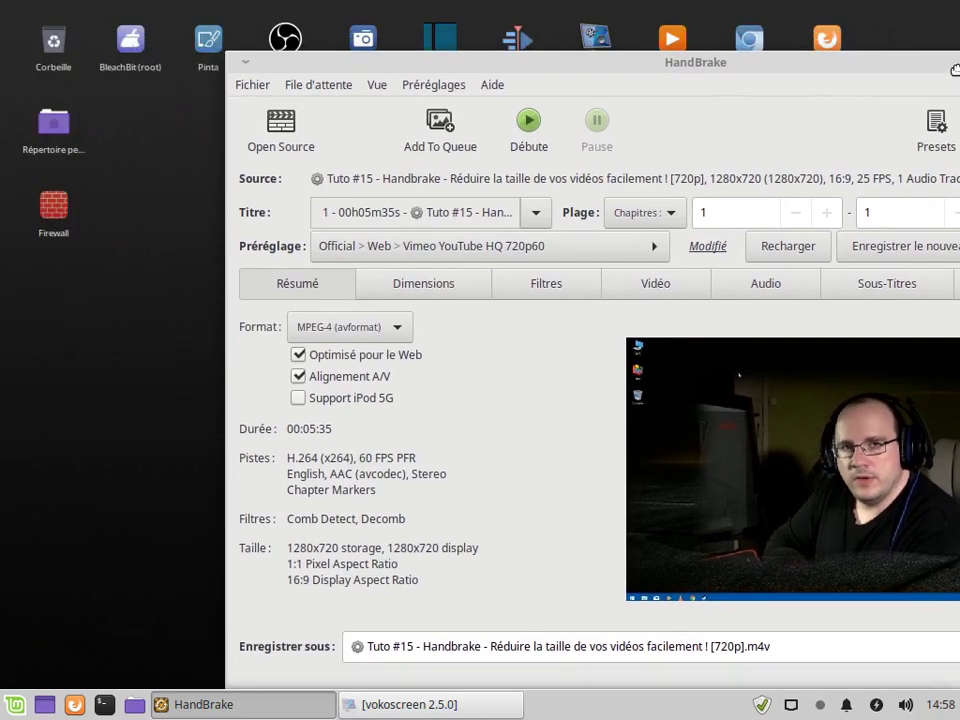
{"action": "double_click", "coordinate": [66, 133]}
{"action": "double_click", "coordinate": [229, 206]}
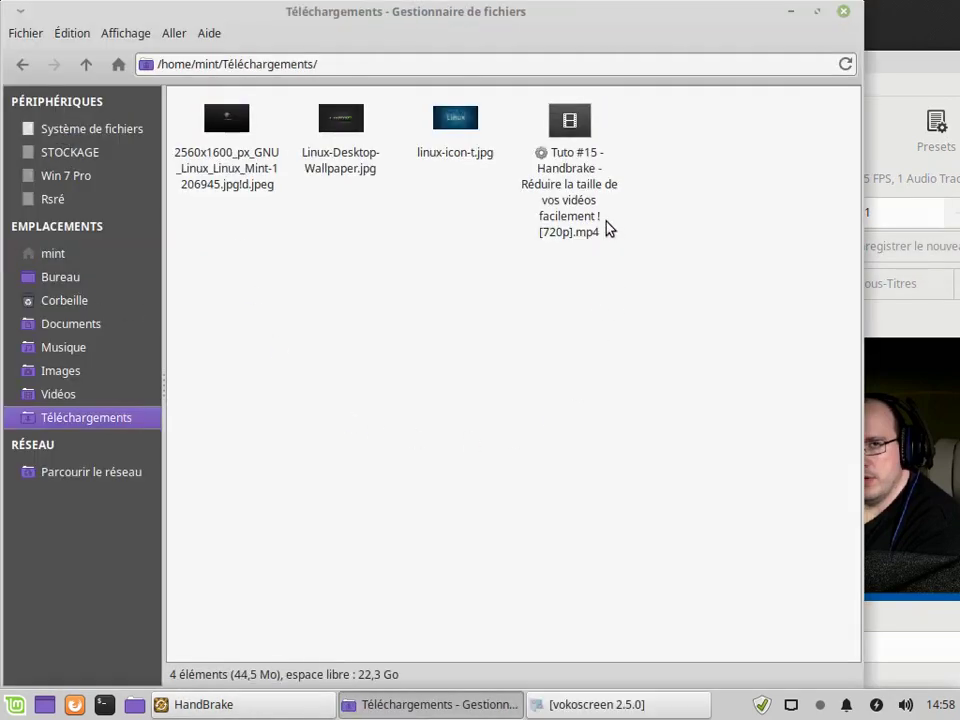
{"action": "right_click", "coordinate": [569, 130]}
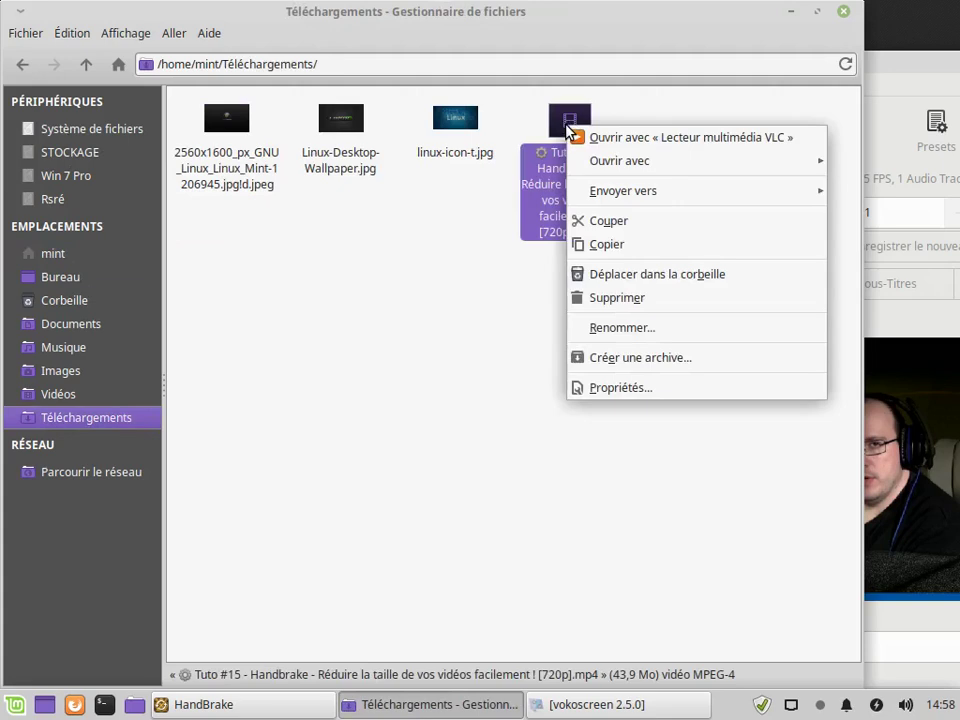
{"action": "left_click", "coordinate": [612, 390]}
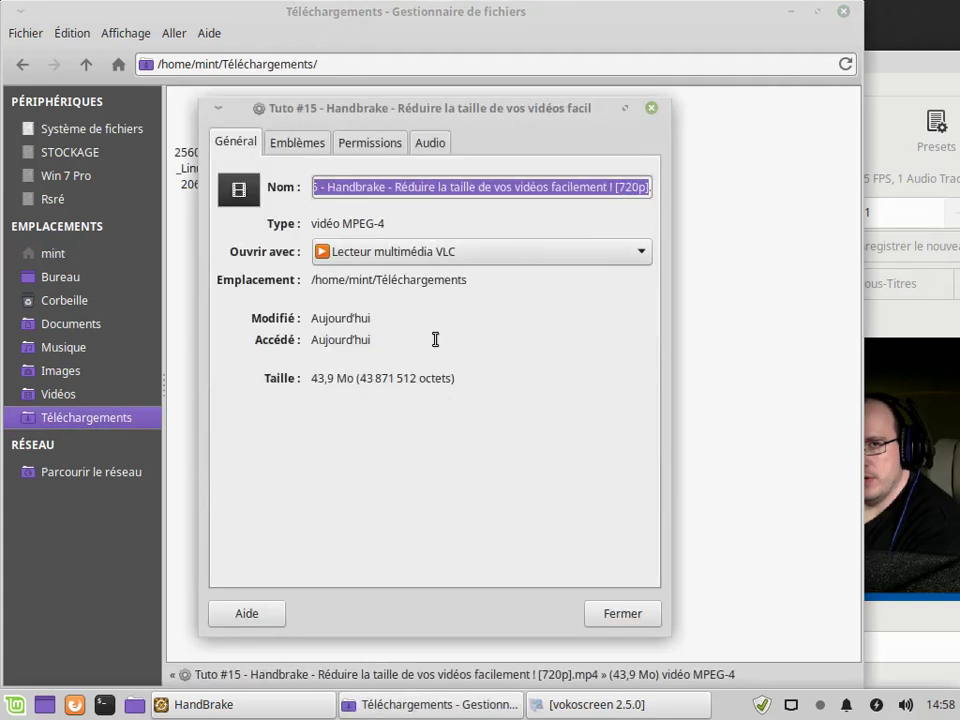
{"action": "left_click", "coordinate": [652, 109]}
Inspect the source video's bitrate, resolution and audio details in MediaInfo, close it and the file manager, and return to HandBrake
{"action": "right_click", "coordinate": [579, 127]}
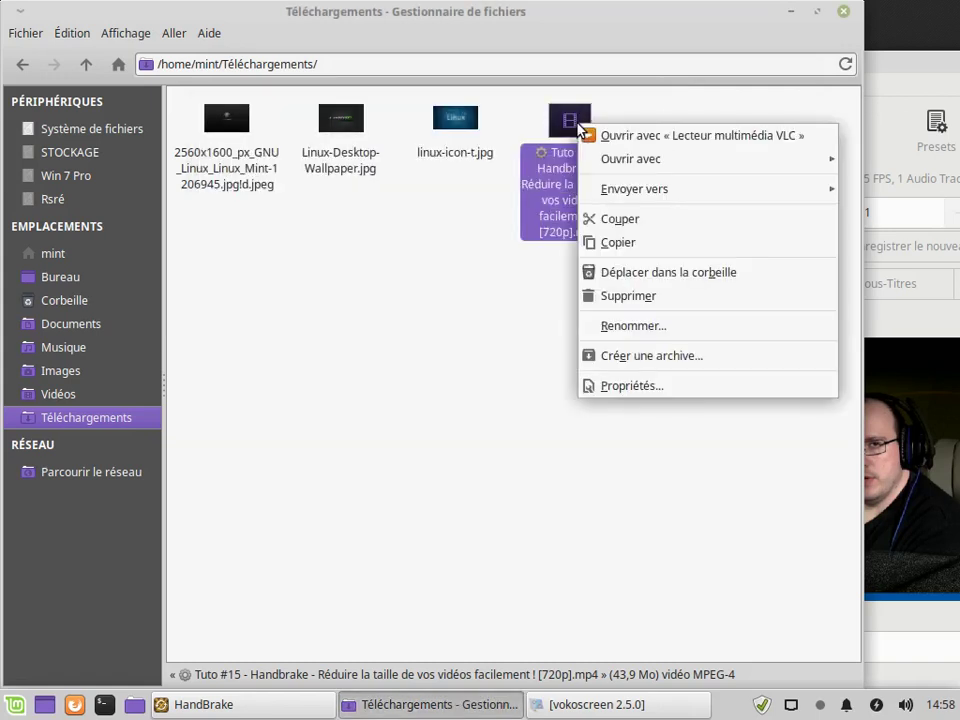
{"action": "mouse_move", "coordinate": [636, 163]}
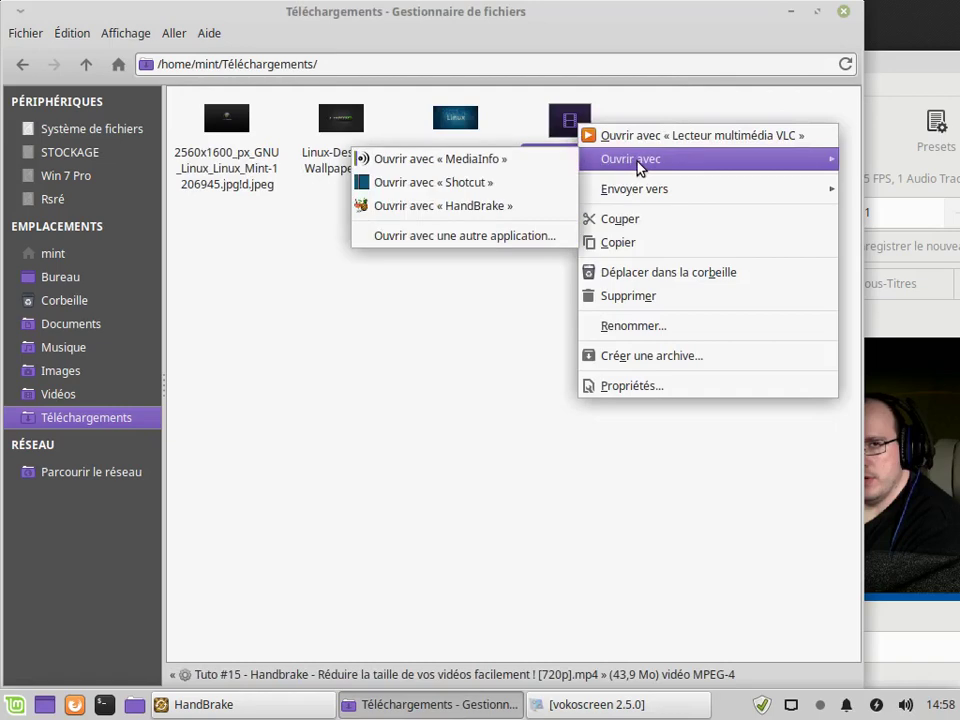
{"action": "left_click", "coordinate": [489, 163]}
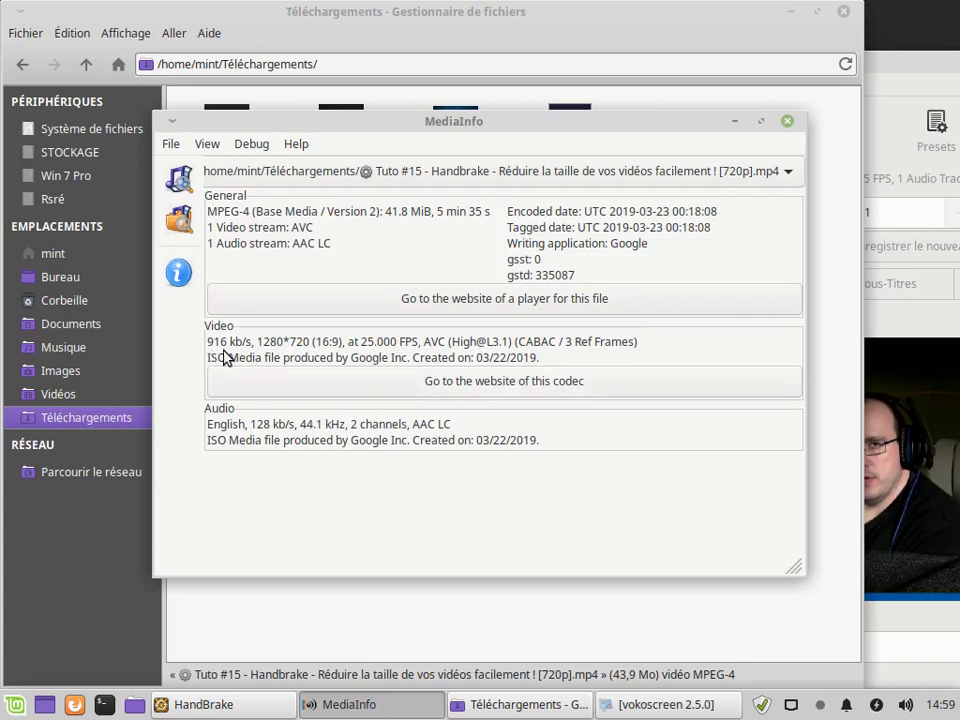
{"action": "left_click", "coordinate": [787, 121]}
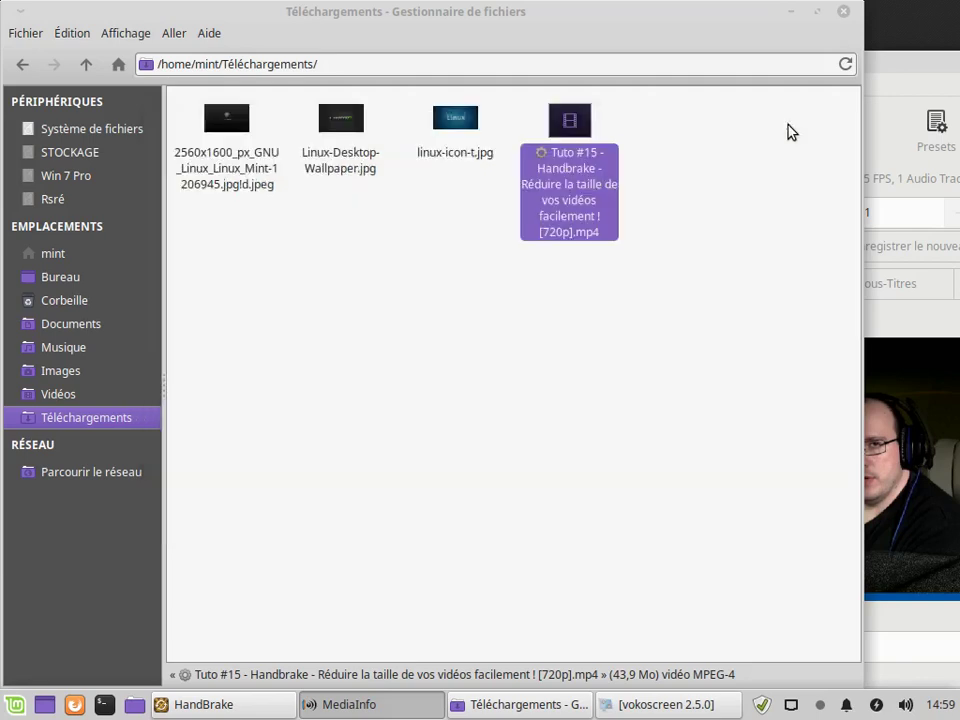
{"action": "left_click", "coordinate": [844, 12]}
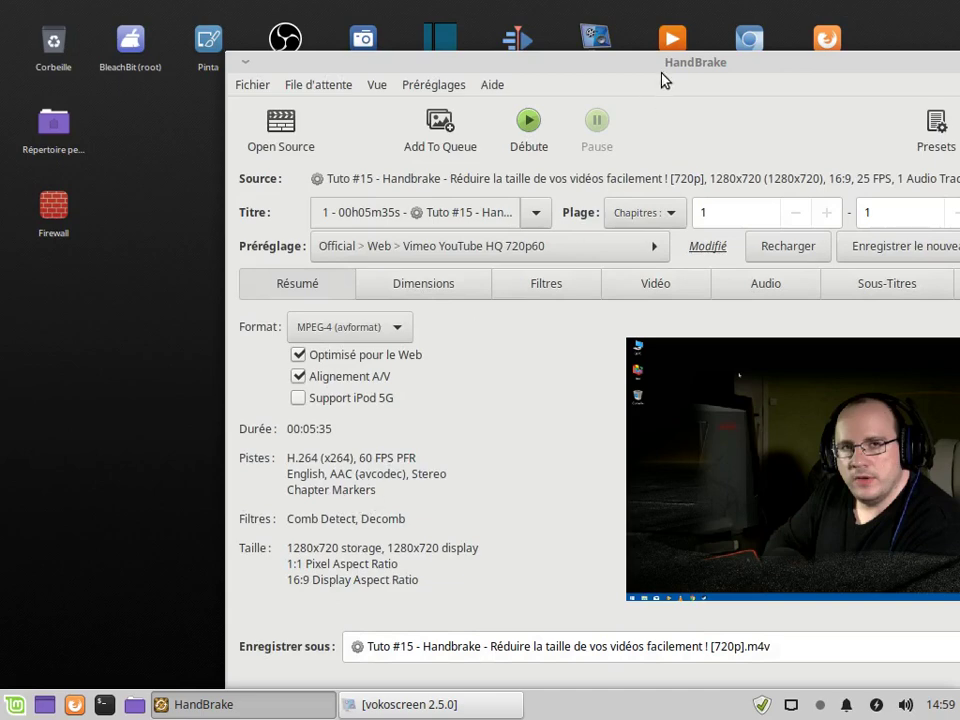
{"action": "double_click", "coordinate": [724, 69]}
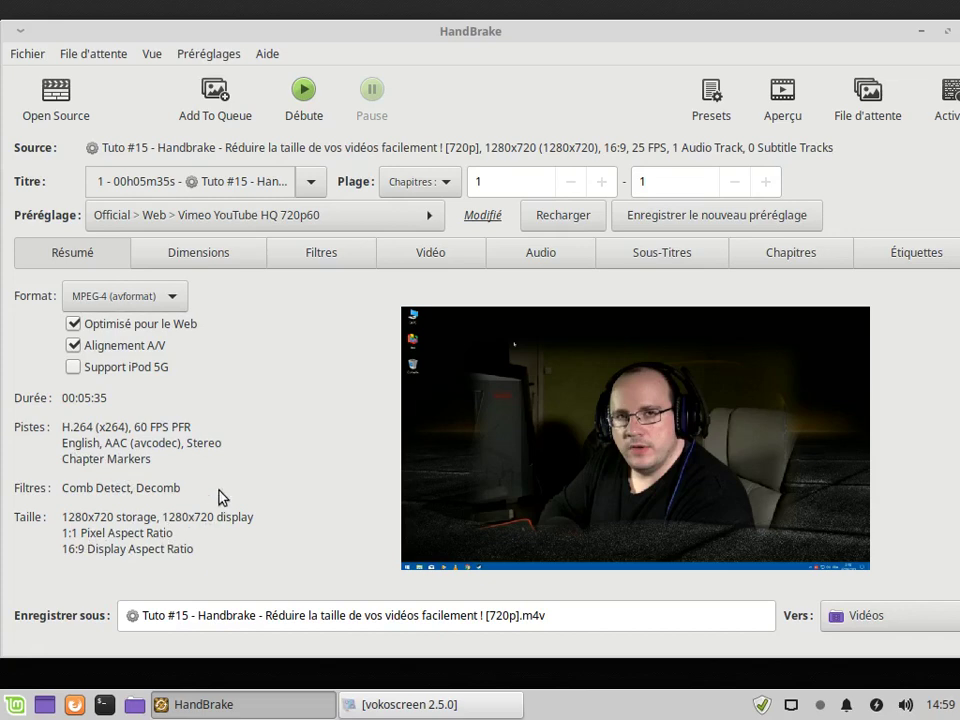
Set the average video bitrate to 400 kbps in bitrate mode, and return the video to constant quality
{"action": "left_click", "coordinate": [415, 260]}
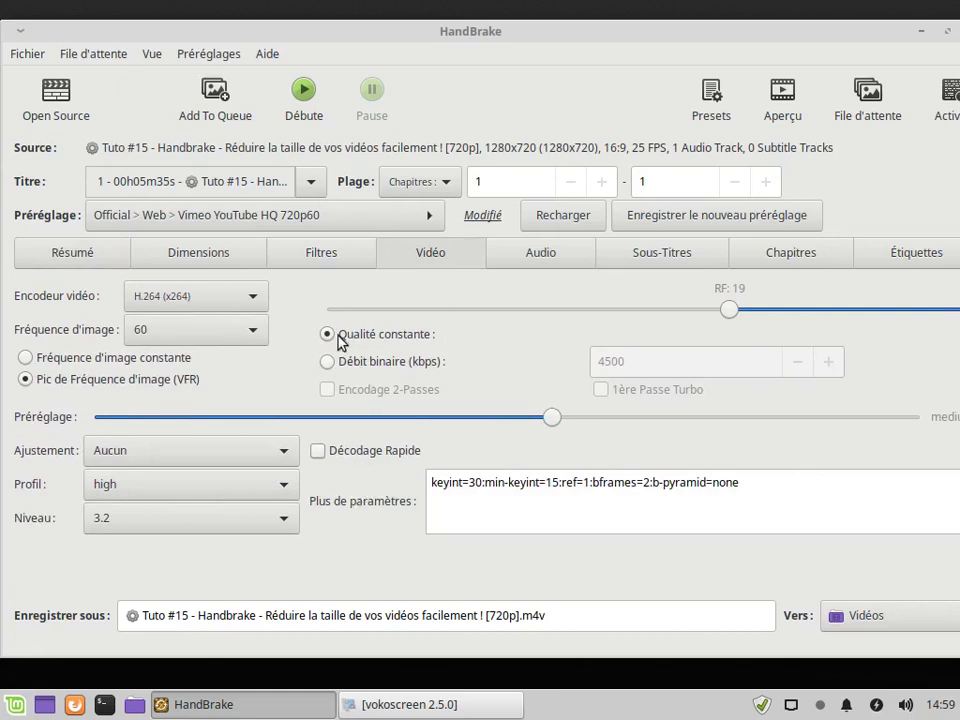
{"action": "left_click", "coordinate": [327, 362]}
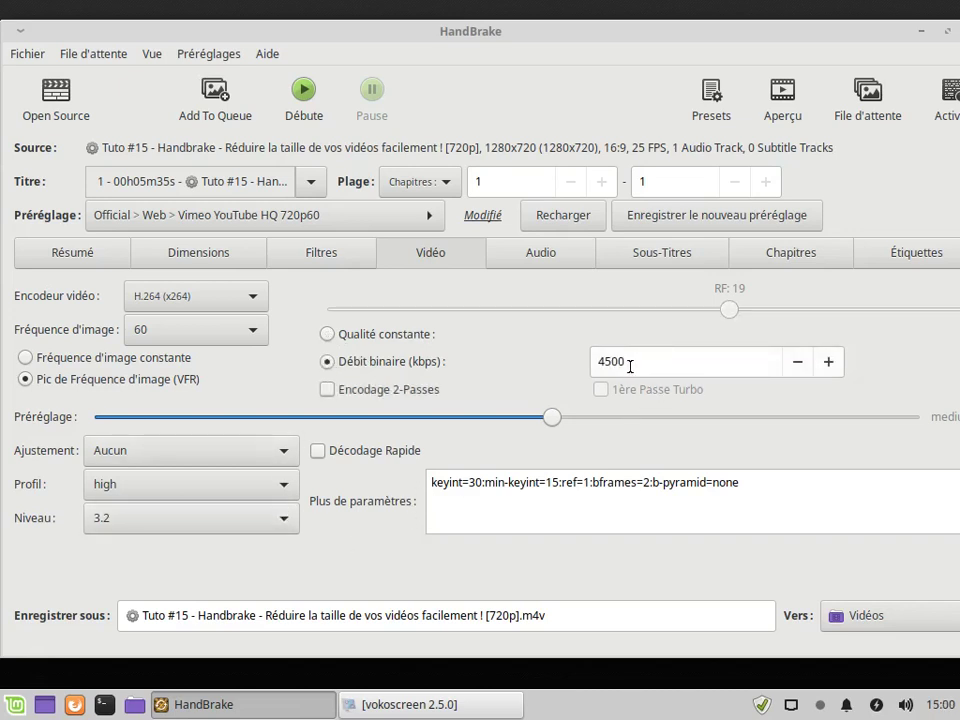
{"action": "mouse_move", "coordinate": [628, 363]}
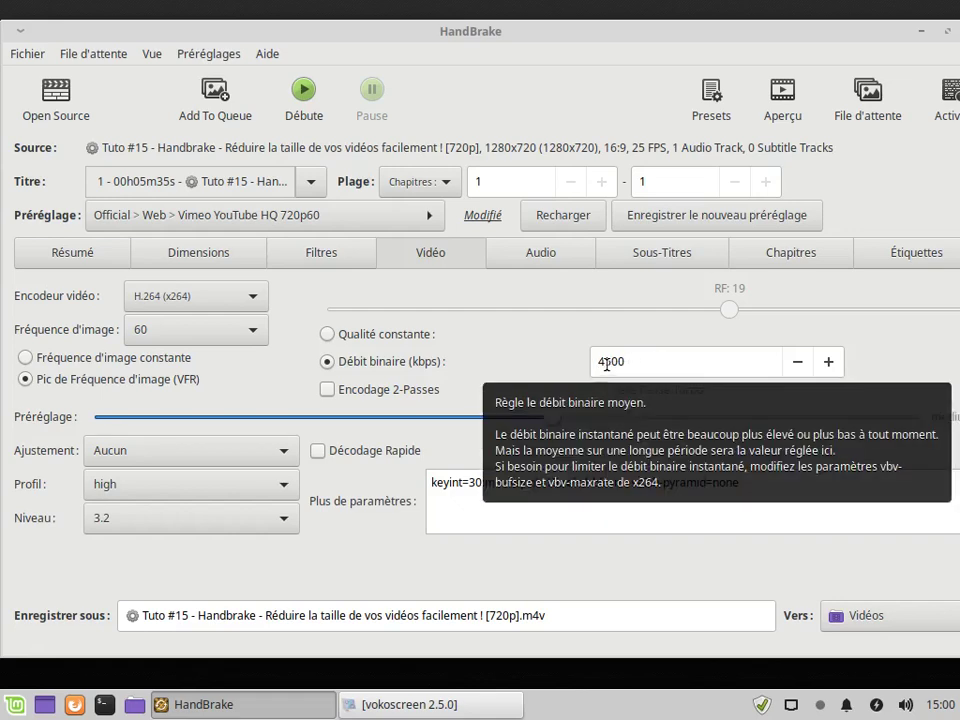
{"action": "left_click_drag", "start_coordinate": [634, 361], "coordinate": [591, 361]}
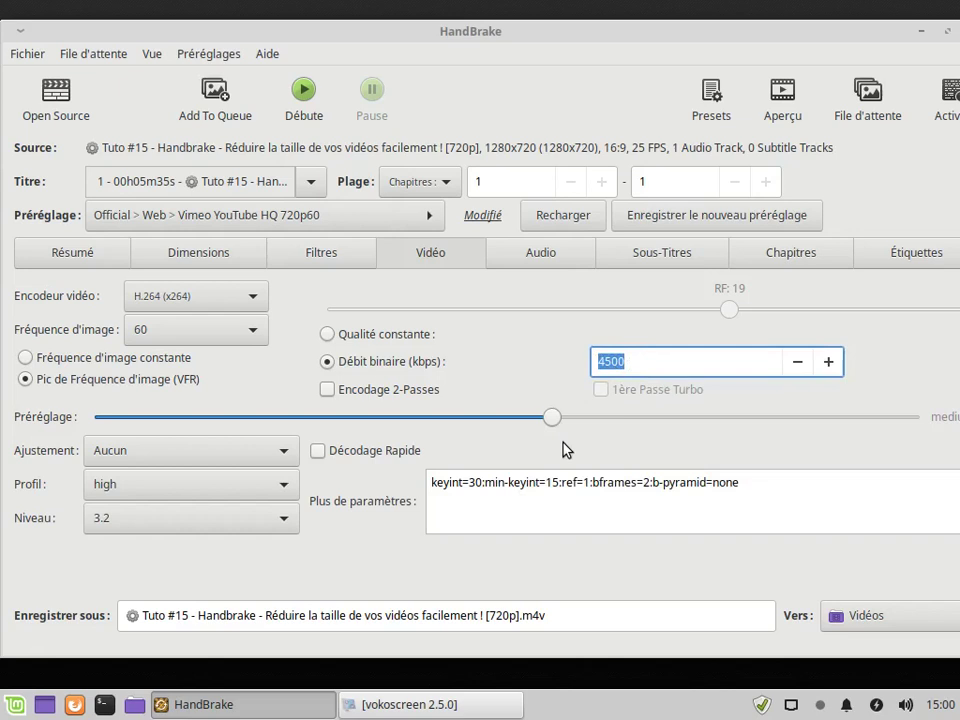
{"action": "type", "text": "400"}
{"action": "left_click", "coordinate": [332, 336]}
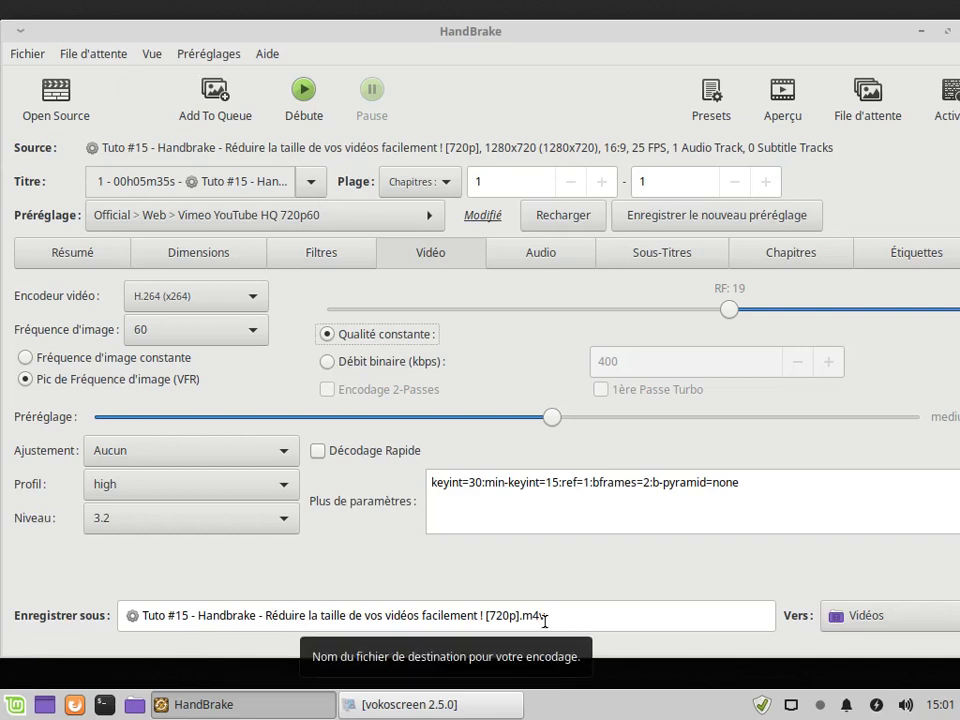
Review the available video encoders for the output file, keeping H.264 (x264)
{"action": "left_click", "coordinate": [250, 298]}
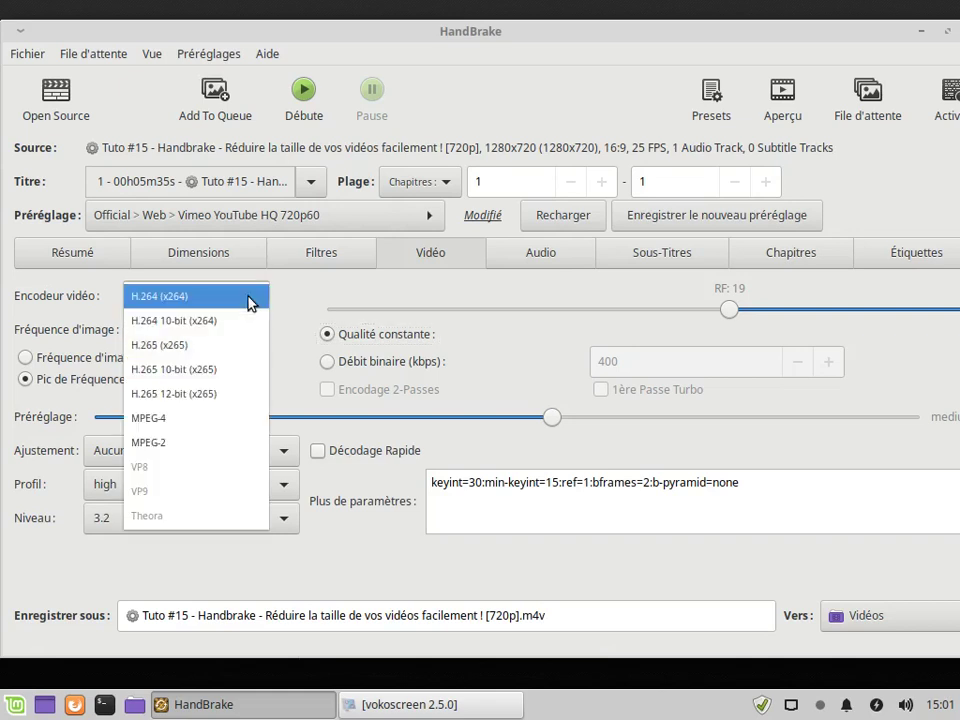
{"action": "left_click", "coordinate": [250, 300]}
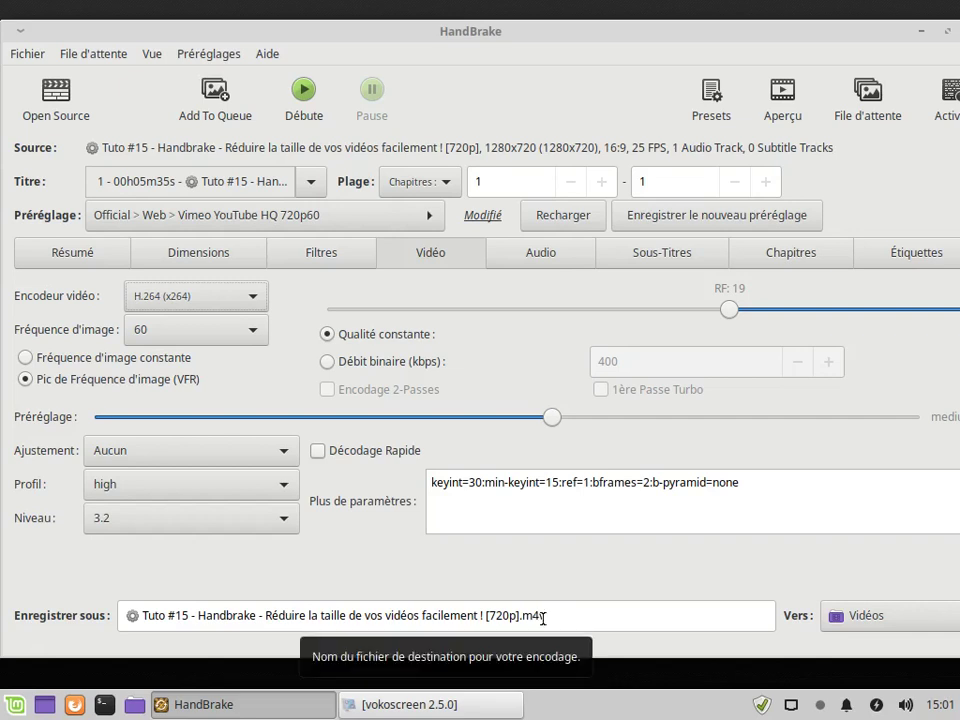
{"action": "left_click", "coordinate": [218, 302]}
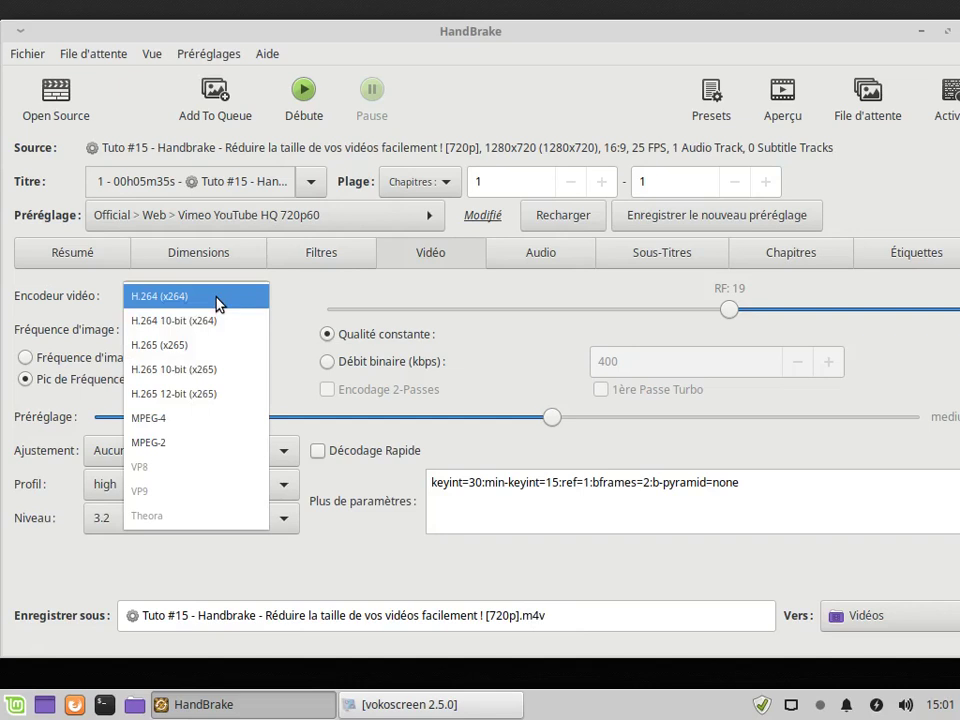
{"action": "left_click", "coordinate": [218, 298]}
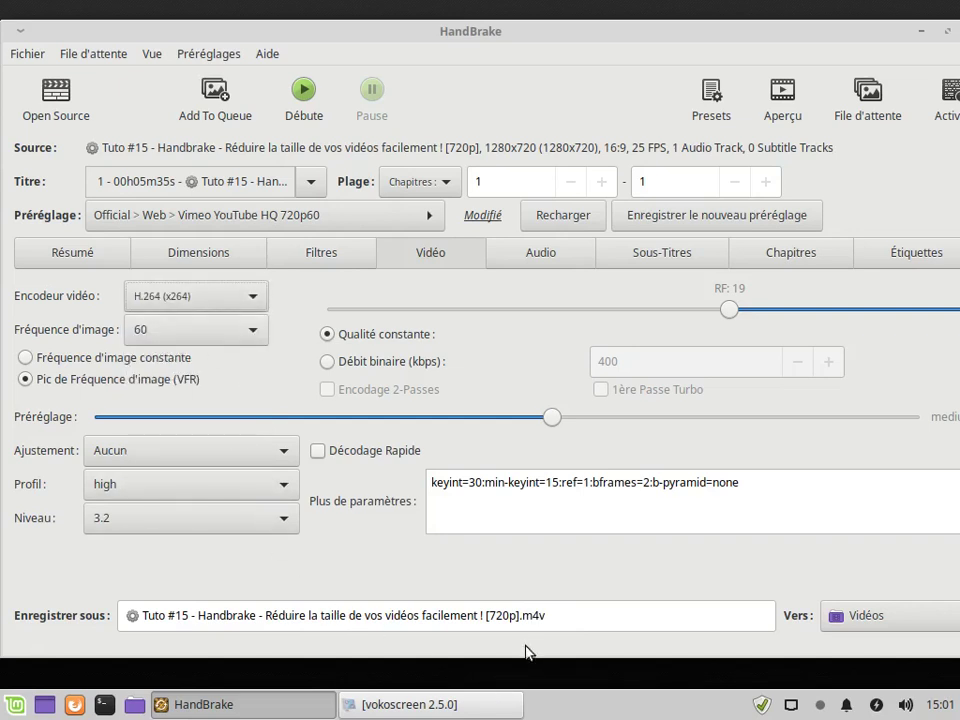
Try altering the extension at the end of the output file name, and restore it to .m4v
{"action": "left_click", "coordinate": [548, 615]}
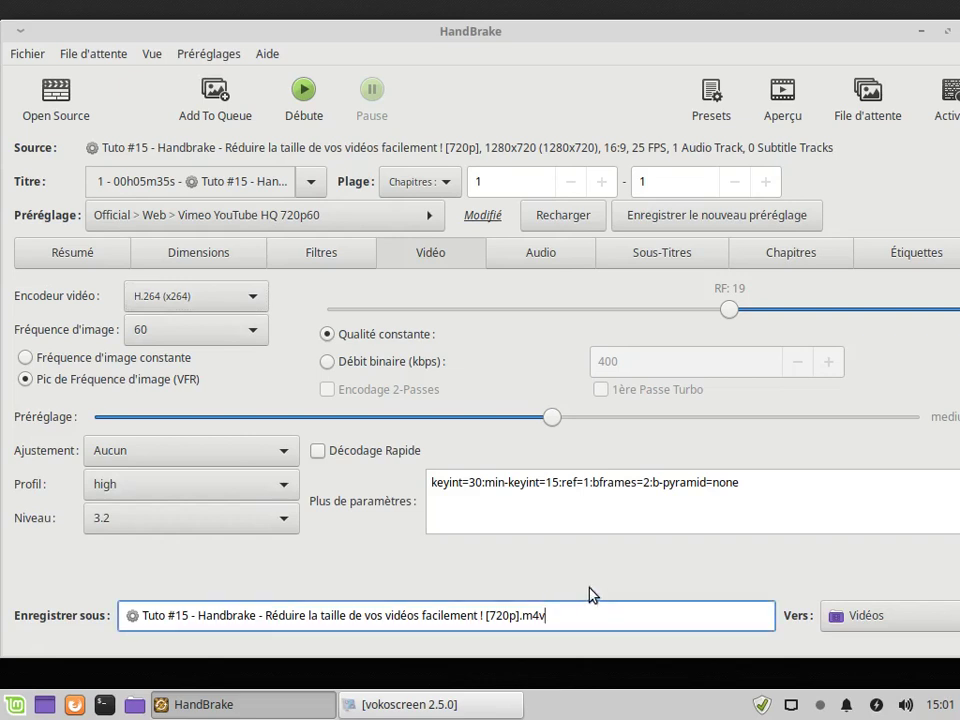
{"action": "key", "text": "BackSpace"}
{"action": "key", "text": "BackSpace"}
{"action": "type", "text": "4v"}
{"action": "key", "text": "BackSpace"}
{"action": "key", "text": "BackSpace"}
{"action": "type", "text": "p"}
{"action": "key", "text": "BackSpace"}
{"action": "type", "text": "4v"}
Review the general and advanced preferences, including the iPod/iTunes-compatible .m4v extension option for MP4, without changing them
{"action": "left_click", "coordinate": [32, 57]}
{"action": "left_click", "coordinate": [82, 154]}
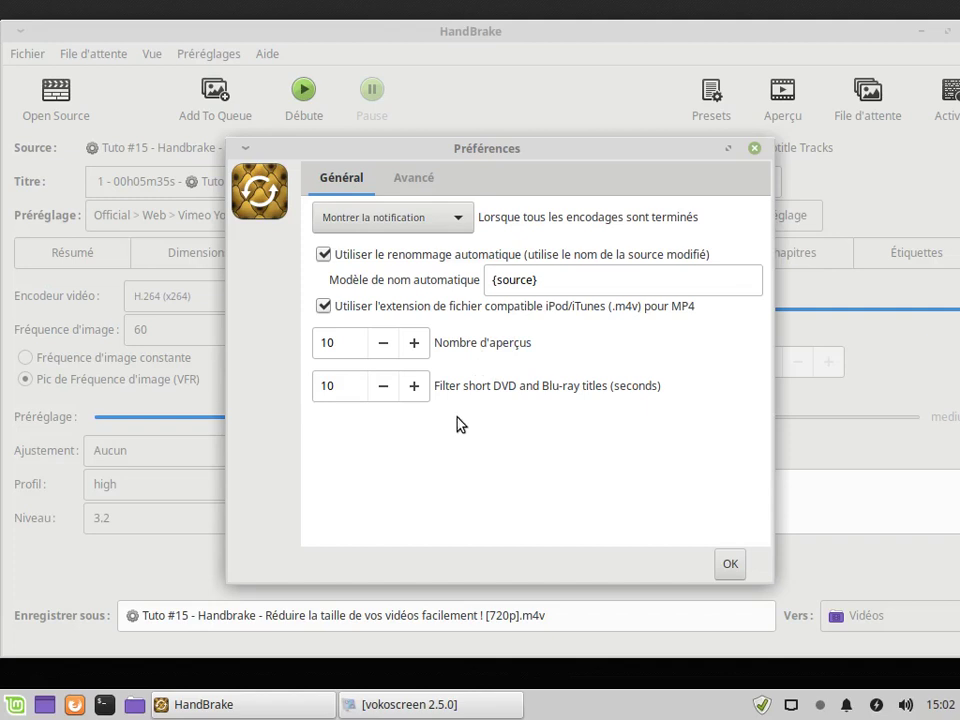
{"action": "left_click", "coordinate": [418, 188]}
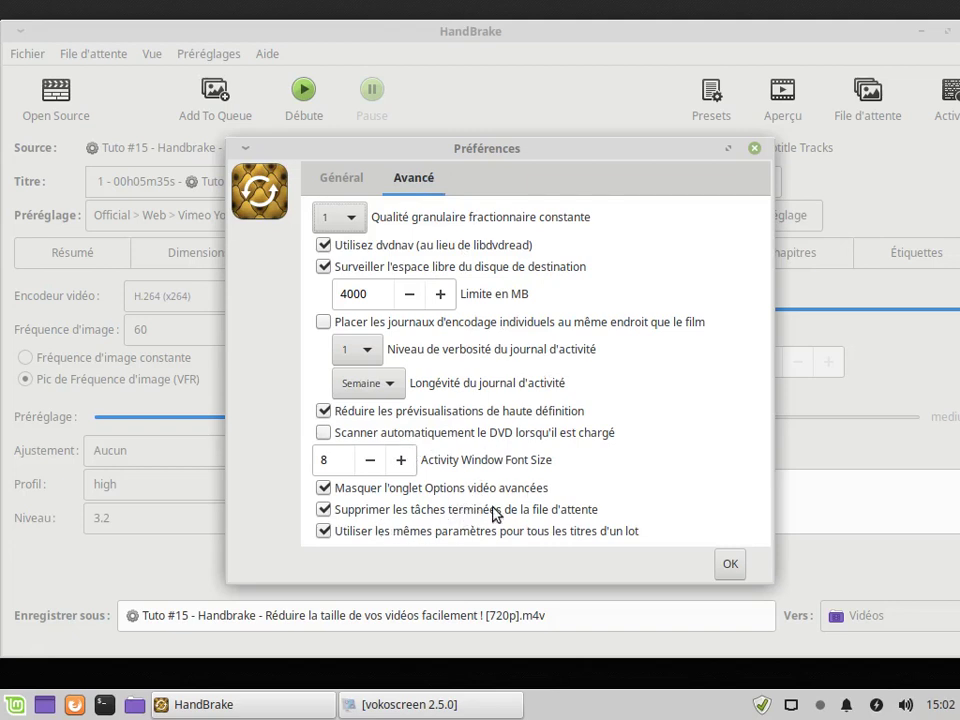
{"action": "mouse_move", "coordinate": [494, 514]}
{"action": "left_click", "coordinate": [754, 149]}
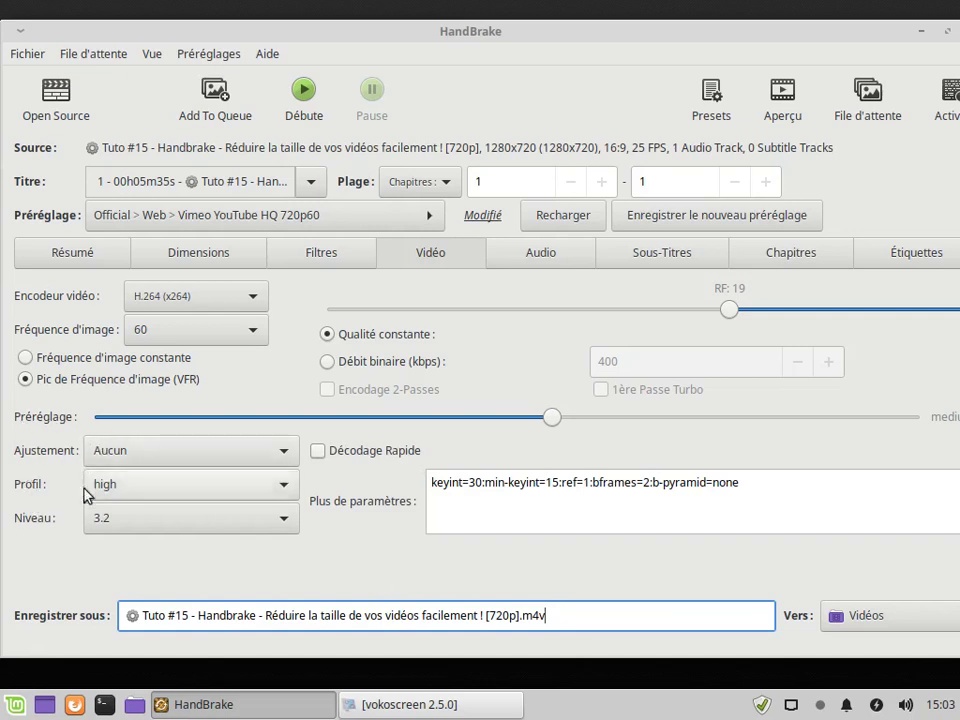
Review the available encoder levels, keeping 3.2, and turn on fast decoding (Décodage Rapide)
{"action": "left_click", "coordinate": [275, 527]}
{"action": "left_click", "coordinate": [275, 527]}
{"action": "left_click", "coordinate": [277, 527]}
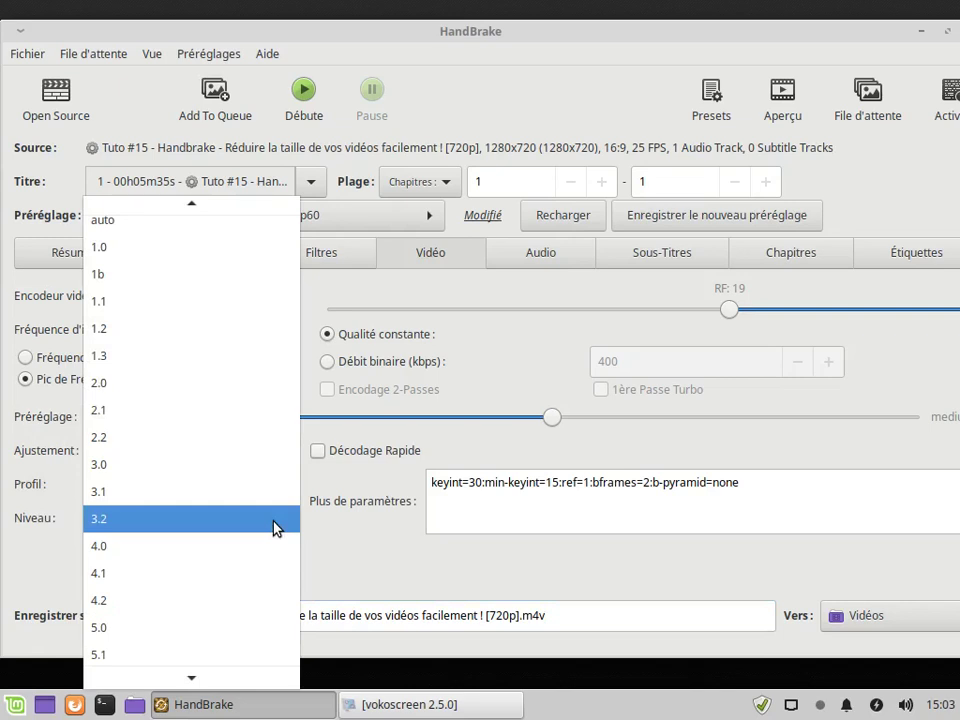
{"action": "left_click", "coordinate": [277, 527]}
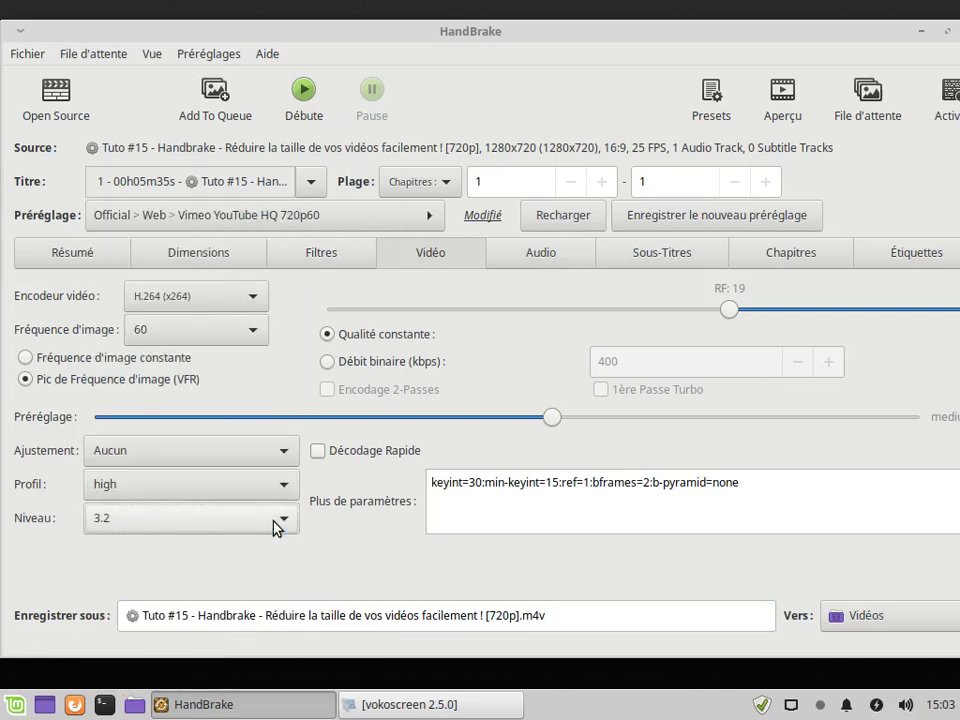
{"action": "left_click", "coordinate": [319, 452]}
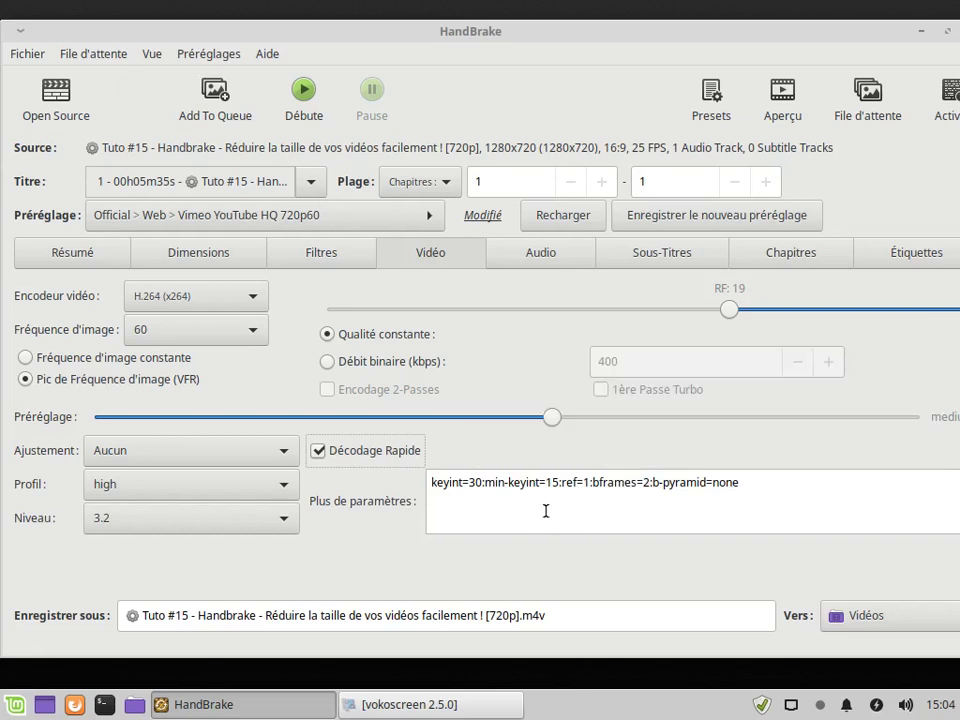
Try a min-keyint of 10 in the additional encoder parameters, and restore it to 15
{"action": "left_click", "coordinate": [557, 482]}
{"action": "key", "text": "BackSpace"}
{"action": "type", "text": "0"}
{"action": "left_click_drag", "start_coordinate": [743, 484], "coordinate": [696, 497]}
{"action": "left_click", "coordinate": [456, 516]}
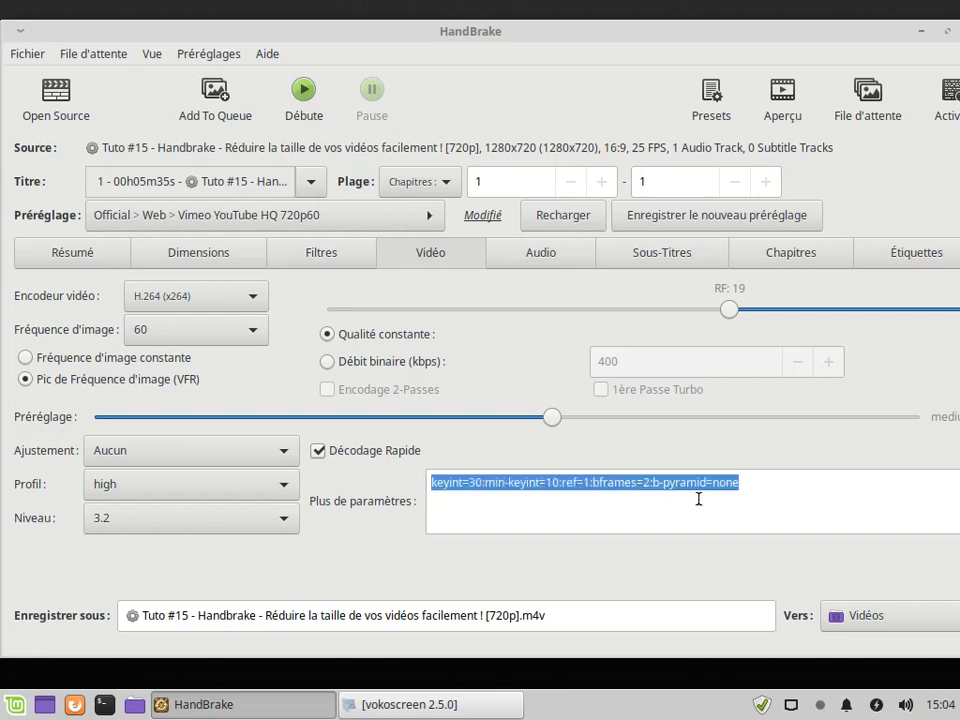
{"action": "left_click", "coordinate": [748, 510]}
{"action": "left_click", "coordinate": [557, 487]}
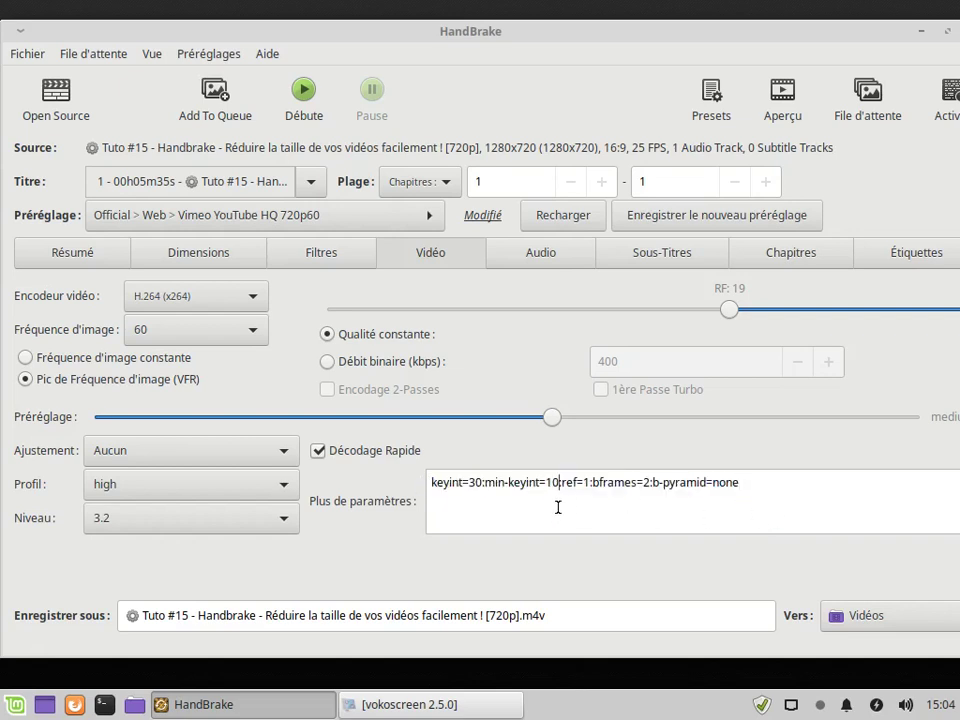
{"action": "key", "text": "BackSpace"}
{"action": "type", "text": "5"}
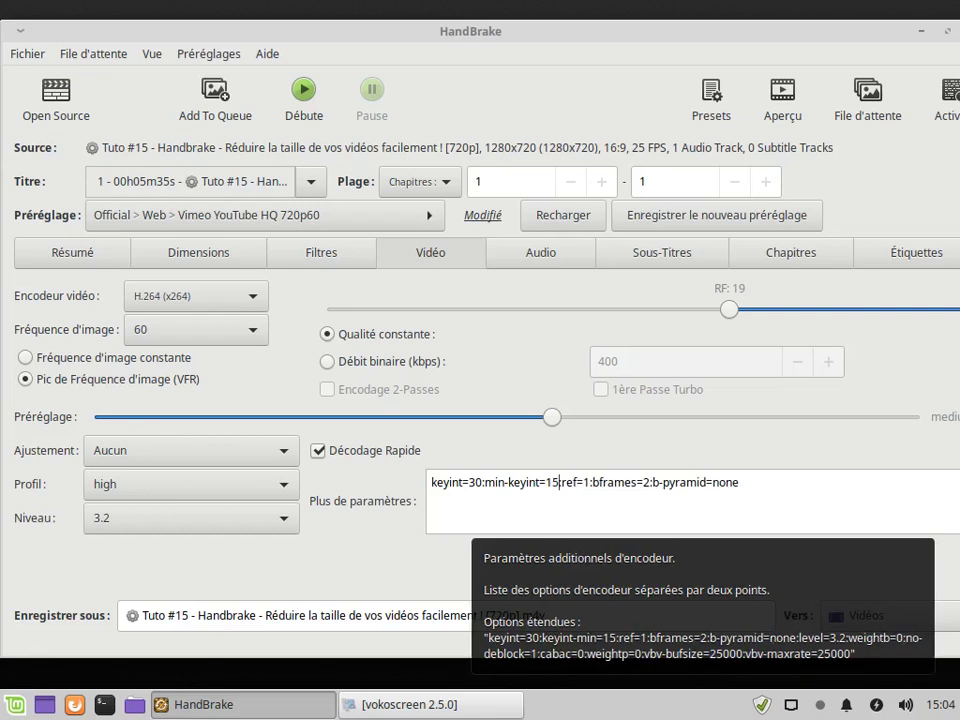
Examine the full string of additional encoder parameters and its expanded options
{"action": "left_click", "coordinate": [789, 501]}
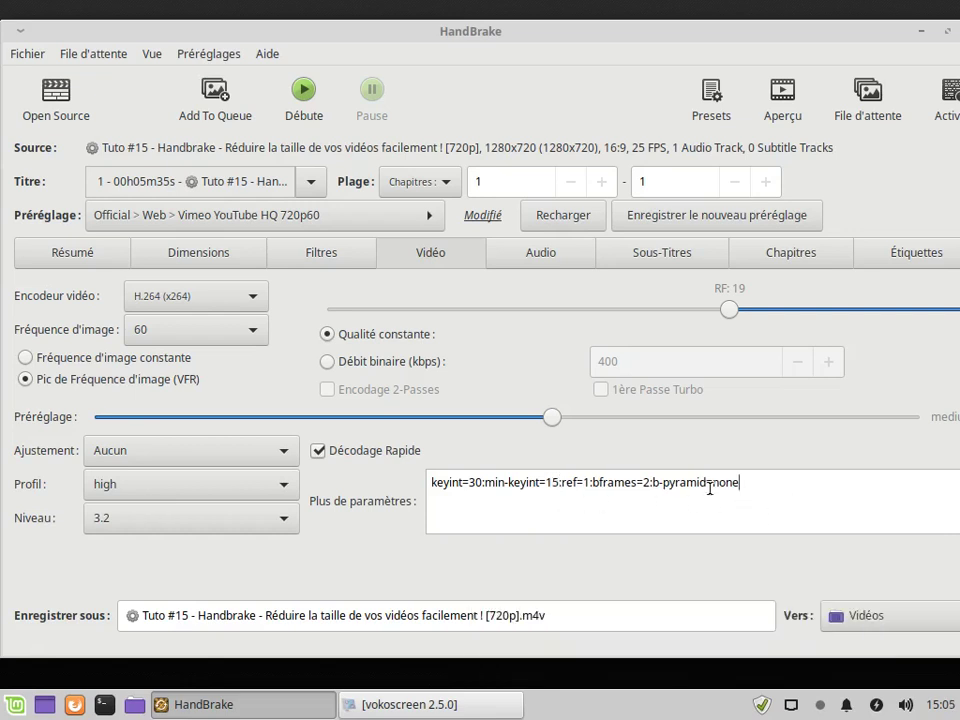
{"action": "left_click_drag", "start_coordinate": [742, 483], "coordinate": [418, 479]}
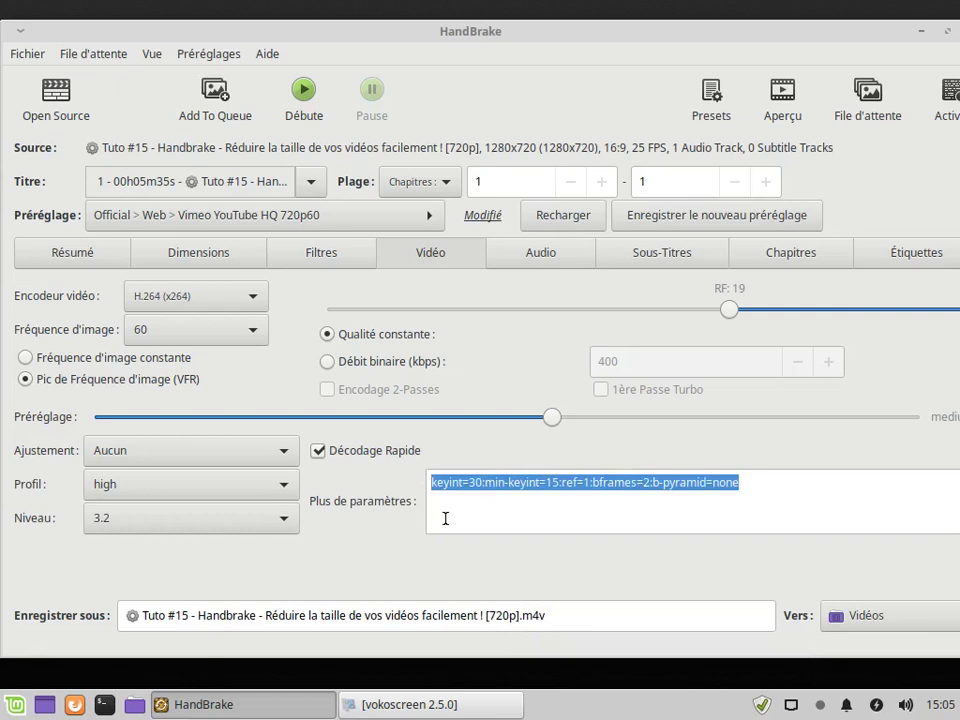
{"action": "left_click", "coordinate": [446, 516]}
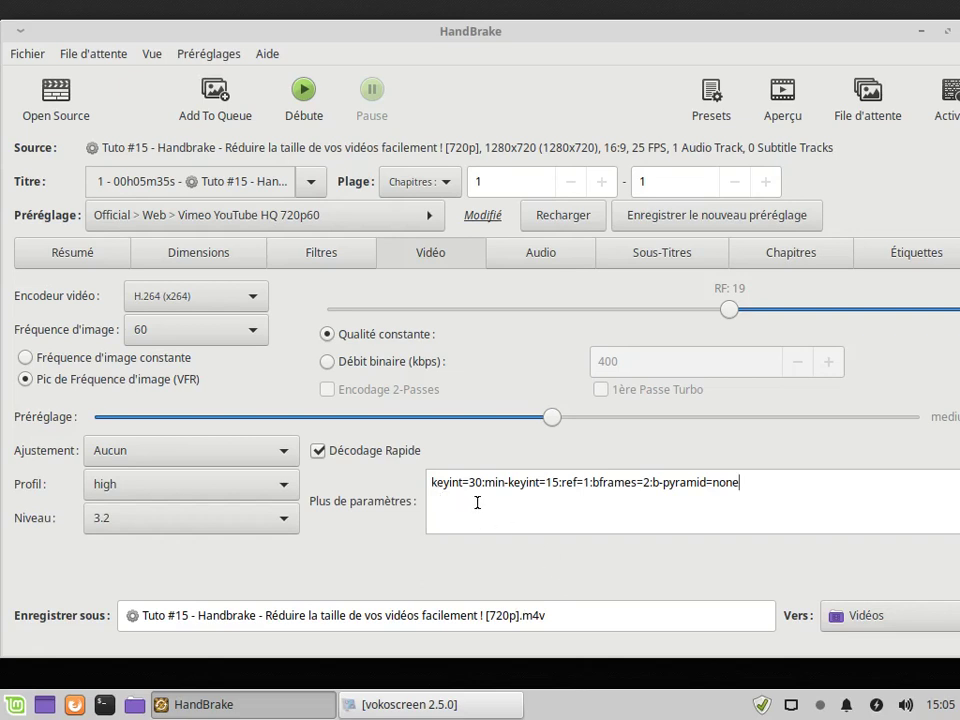
{"action": "mouse_move", "coordinate": [472, 506]}
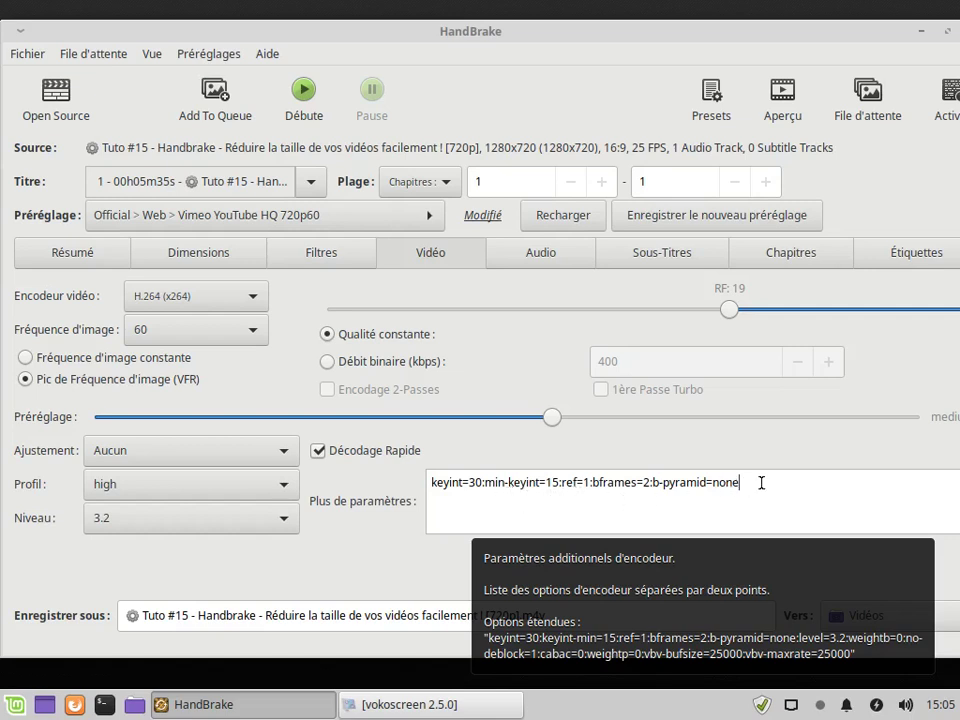
{"action": "double_click", "coordinate": [725, 482]}
{"action": "left_click_drag", "start_coordinate": [705, 482], "coordinate": [428, 484]}
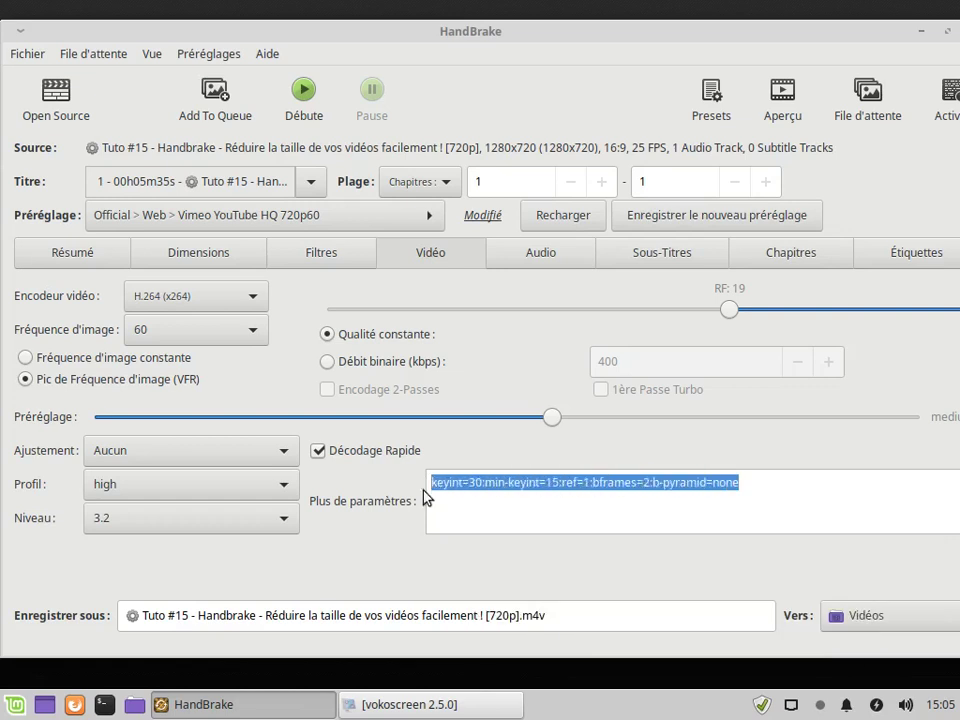
{"action": "left_click", "coordinate": [464, 510]}
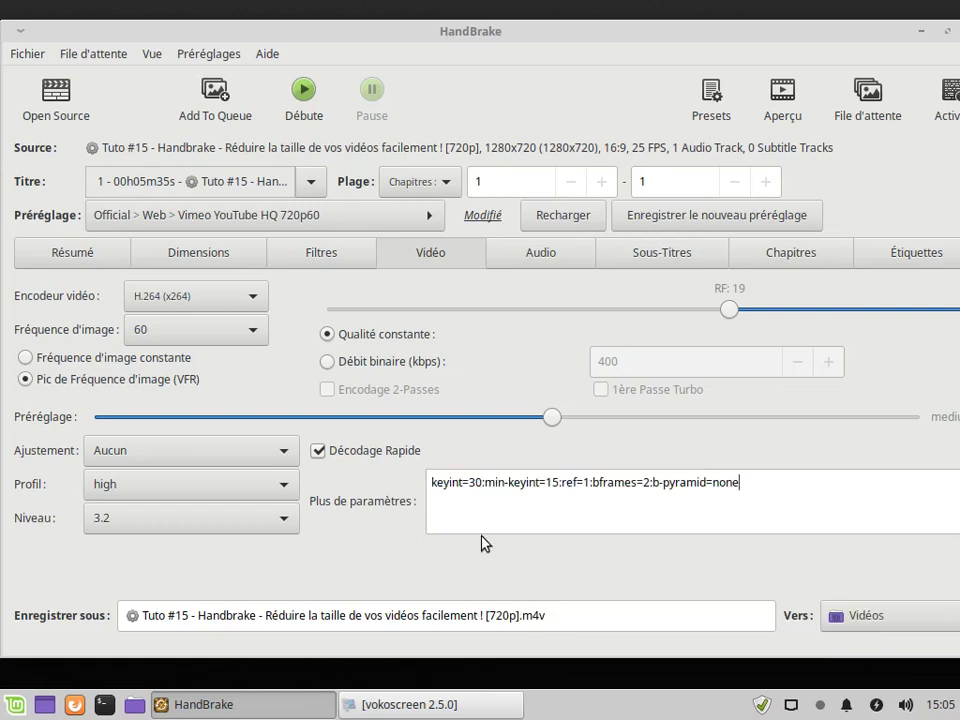
{"action": "left_click_drag", "start_coordinate": [713, 485], "coordinate": [427, 486]}
{"action": "left_click", "coordinate": [464, 516]}
{"action": "left_click_drag", "start_coordinate": [754, 481], "coordinate": [405, 537]}
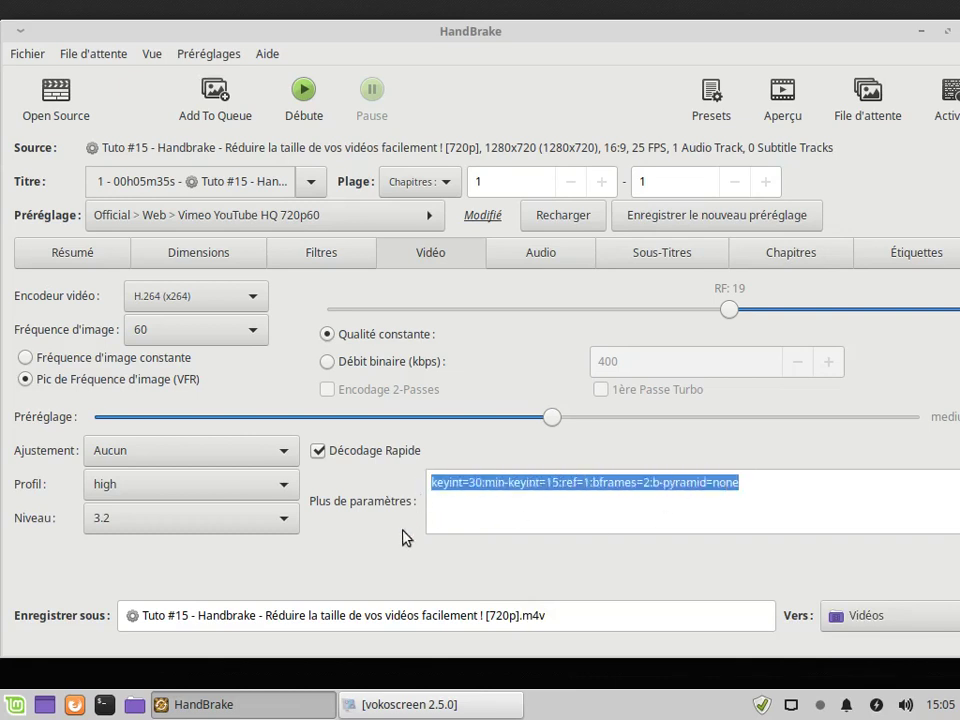
{"action": "left_click", "coordinate": [493, 521]}
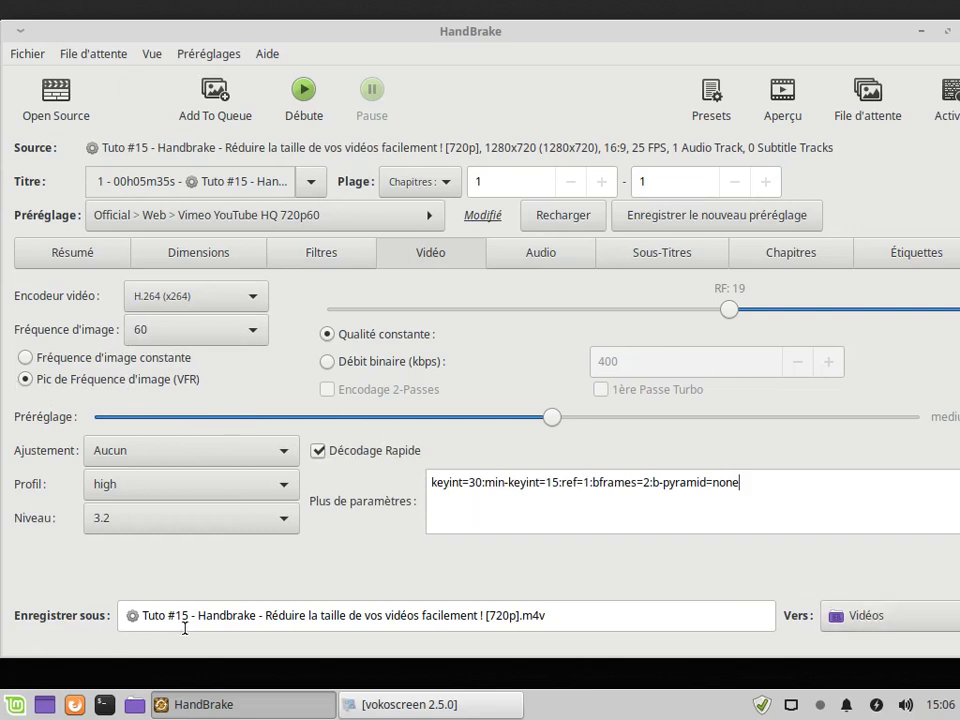
Start encoding the video with the current settings, and pause the vokoscreen recording while the encode runs
{"action": "left_click", "coordinate": [303, 108]}
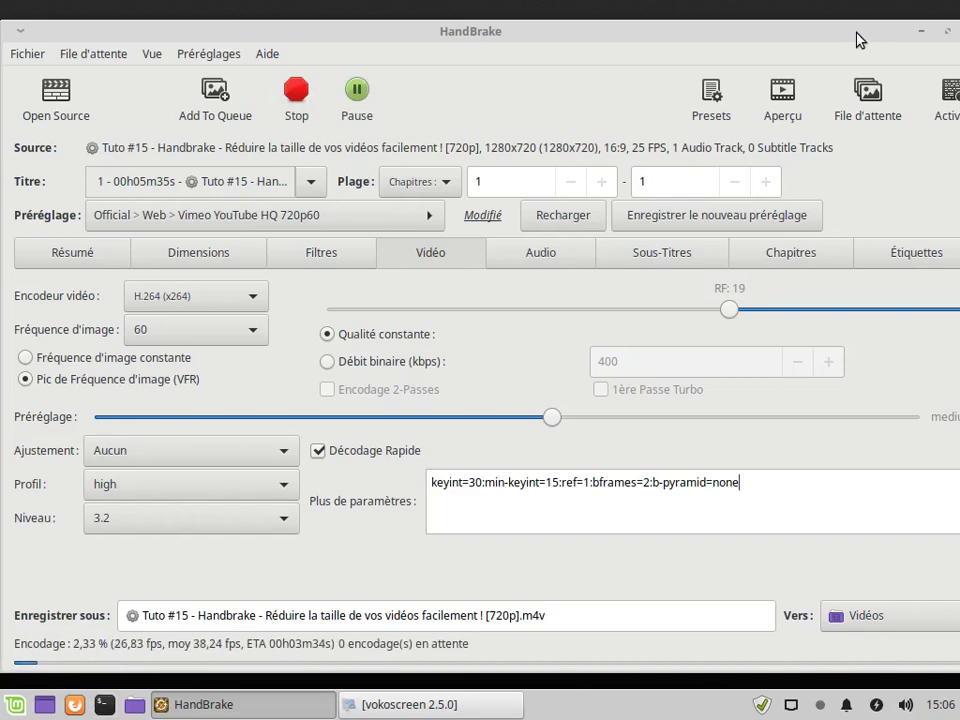
{"action": "left_click", "coordinate": [409, 706]}
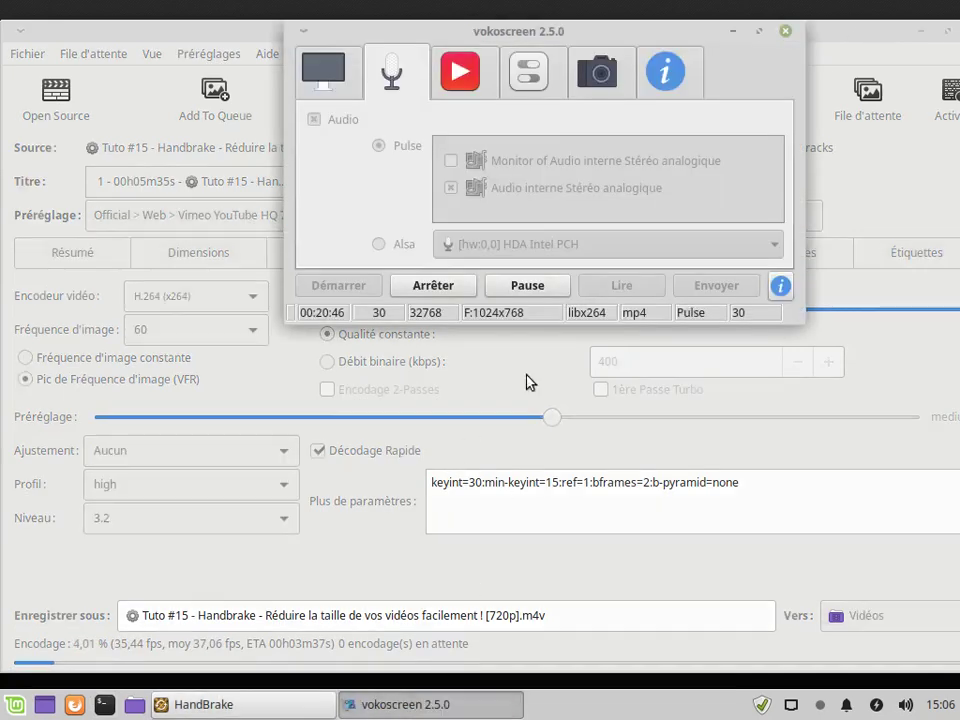
{"action": "left_click_drag", "start_coordinate": [576, 40], "coordinate": [685, 107]}
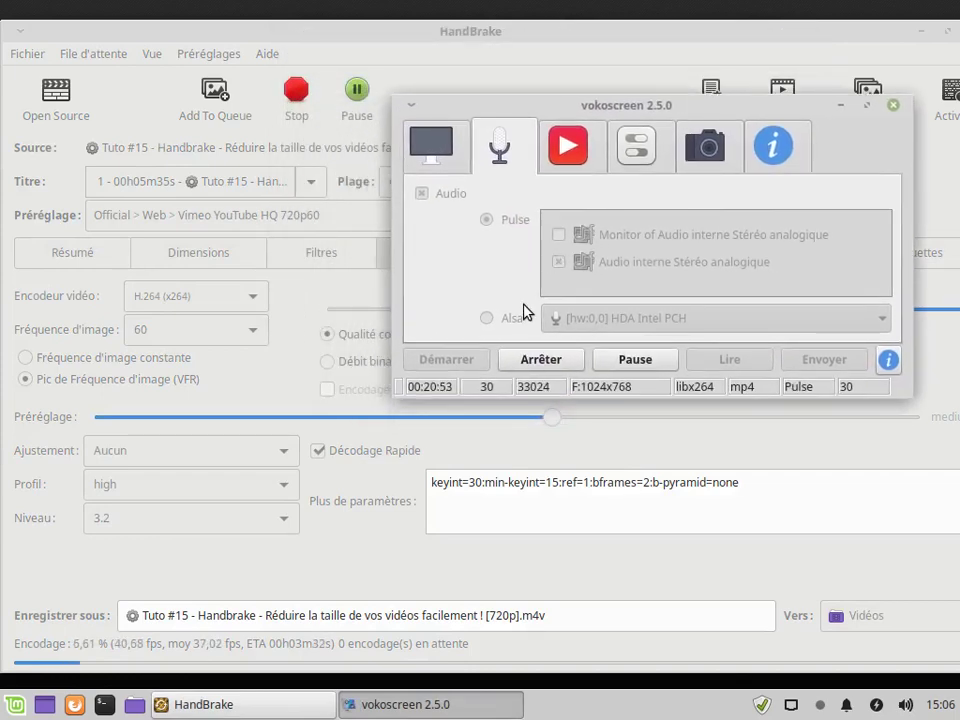
{"action": "left_click", "coordinate": [638, 362]}
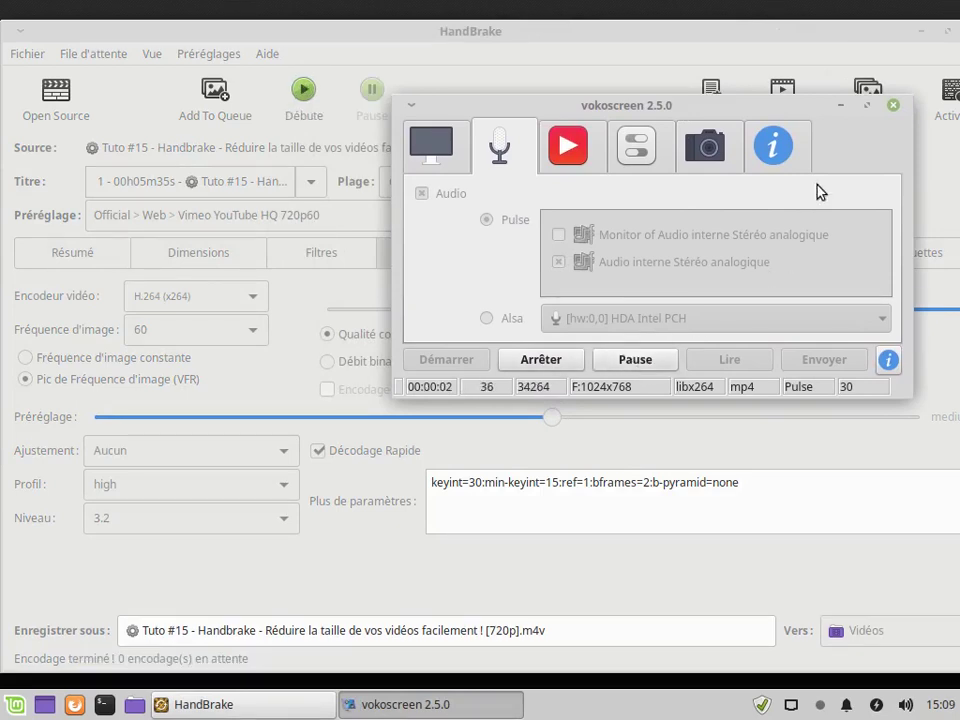
{"action": "left_click", "coordinate": [839, 107]}
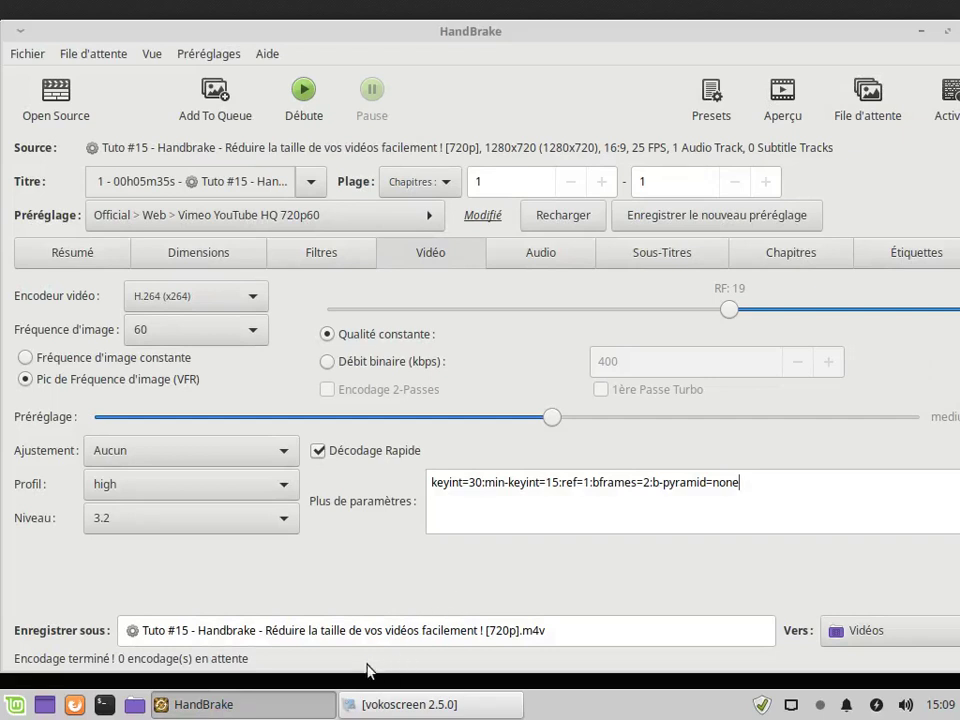
In the file manager, compare the size of the encoded .m4v in Vidéos with the source .mp4 in Téléchargements
{"action": "left_click", "coordinate": [919, 31]}
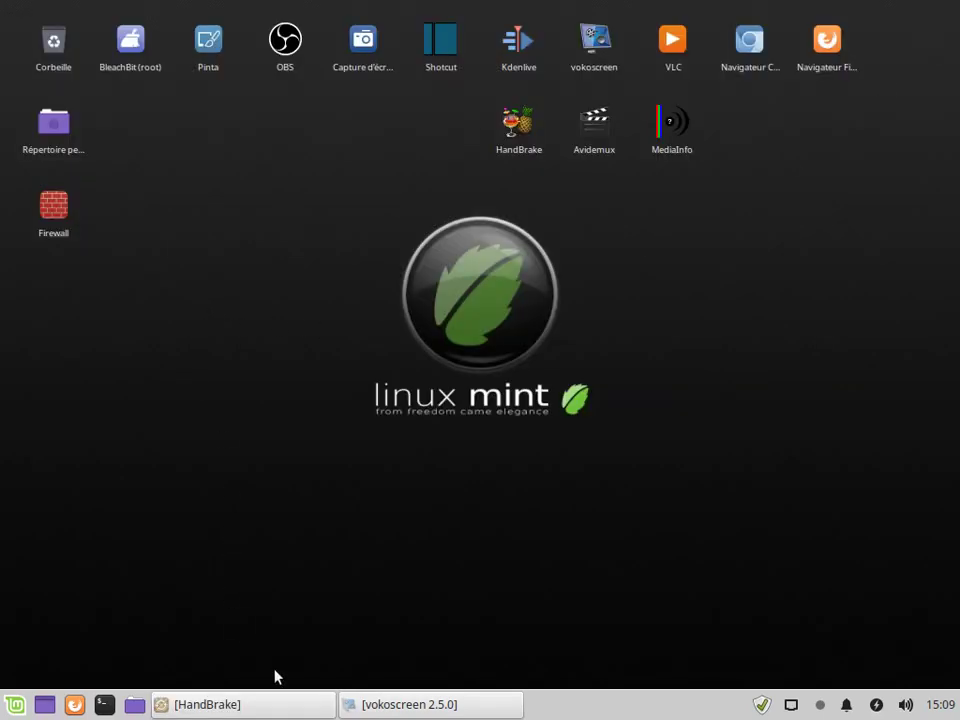
{"action": "left_click", "coordinate": [272, 707]}
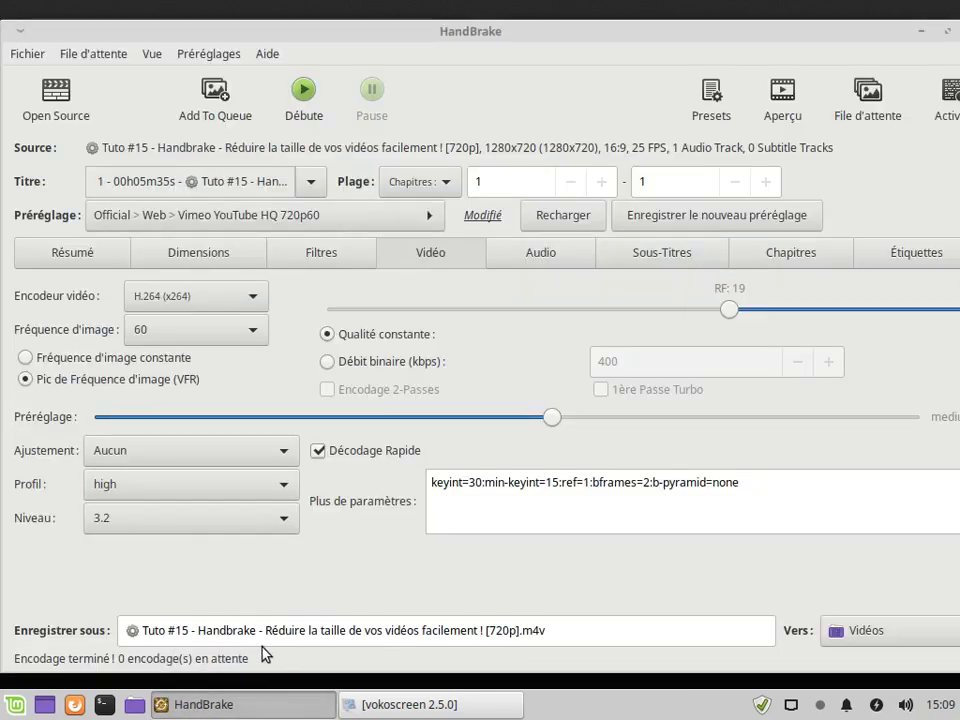
{"action": "left_click", "coordinate": [920, 31]}
{"action": "double_click", "coordinate": [50, 123]}
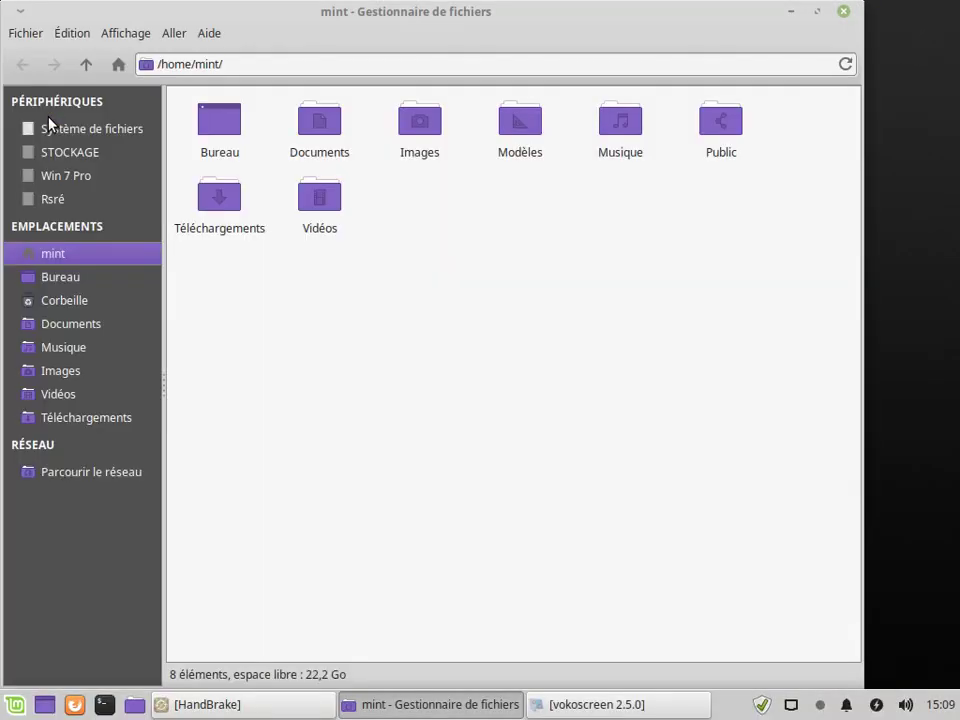
{"action": "double_click", "coordinate": [333, 206]}
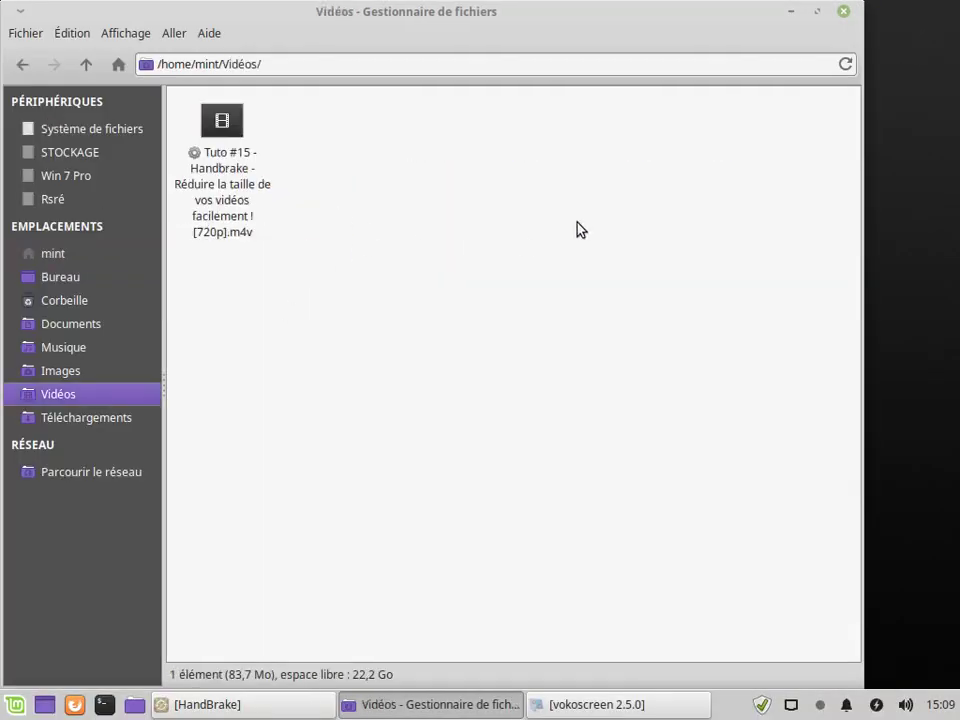
{"action": "left_click", "coordinate": [236, 140]}
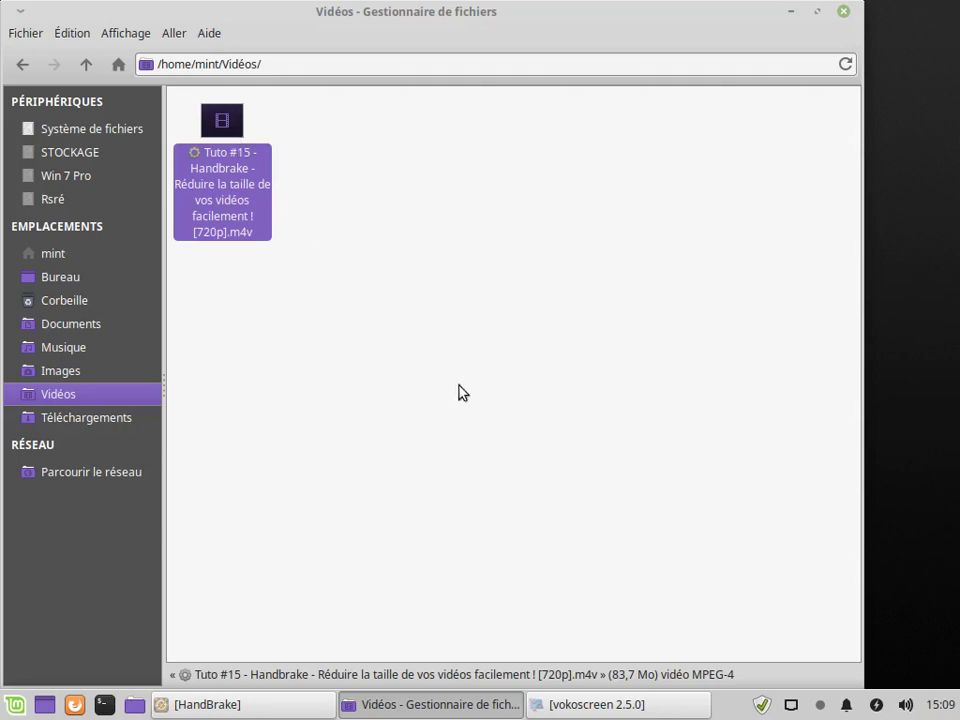
{"action": "left_click", "coordinate": [376, 383]}
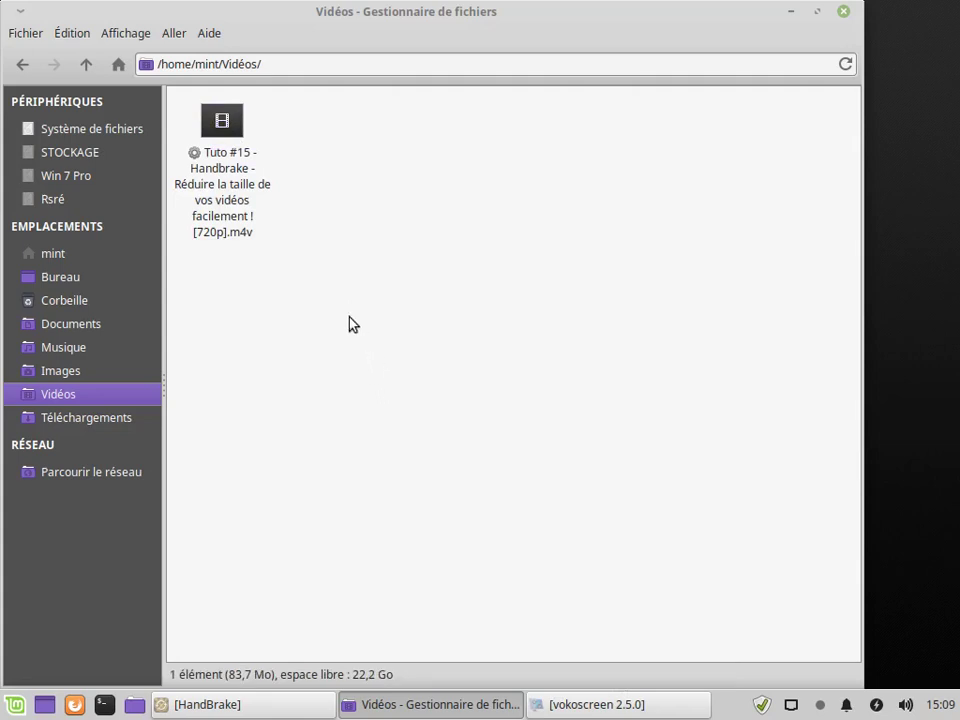
{"action": "left_click", "coordinate": [226, 136]}
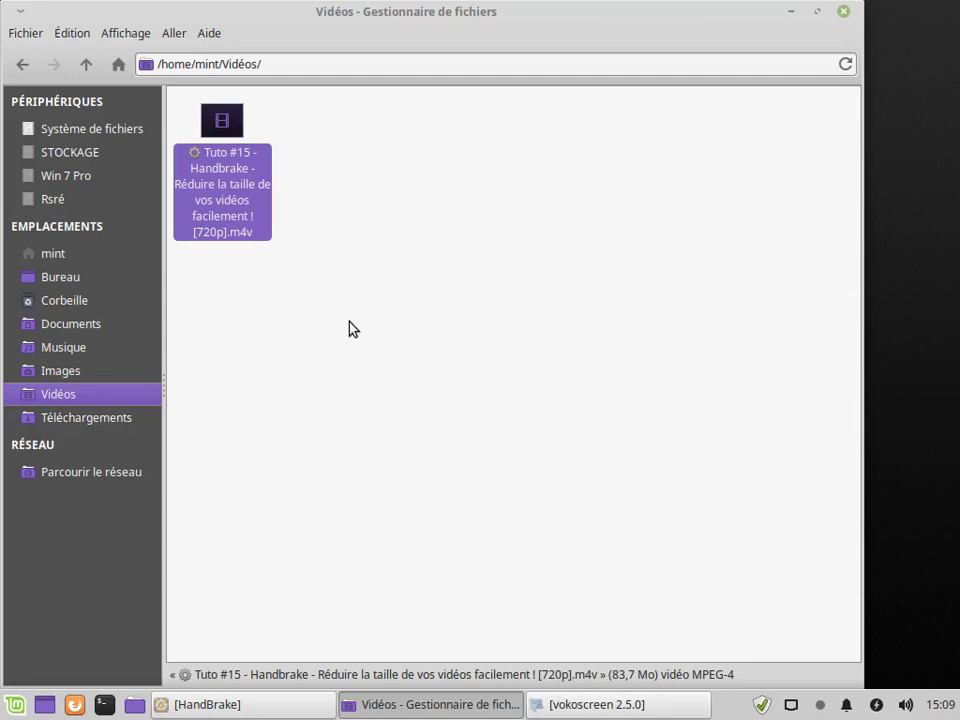
{"action": "left_click", "coordinate": [115, 427]}
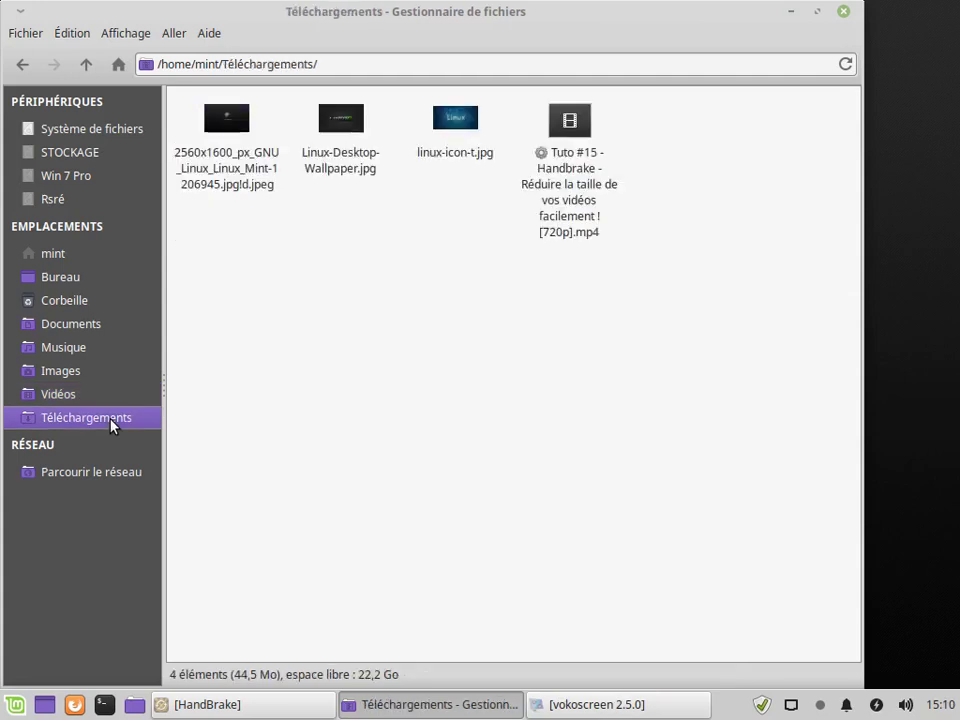
{"action": "left_click", "coordinate": [572, 127]}
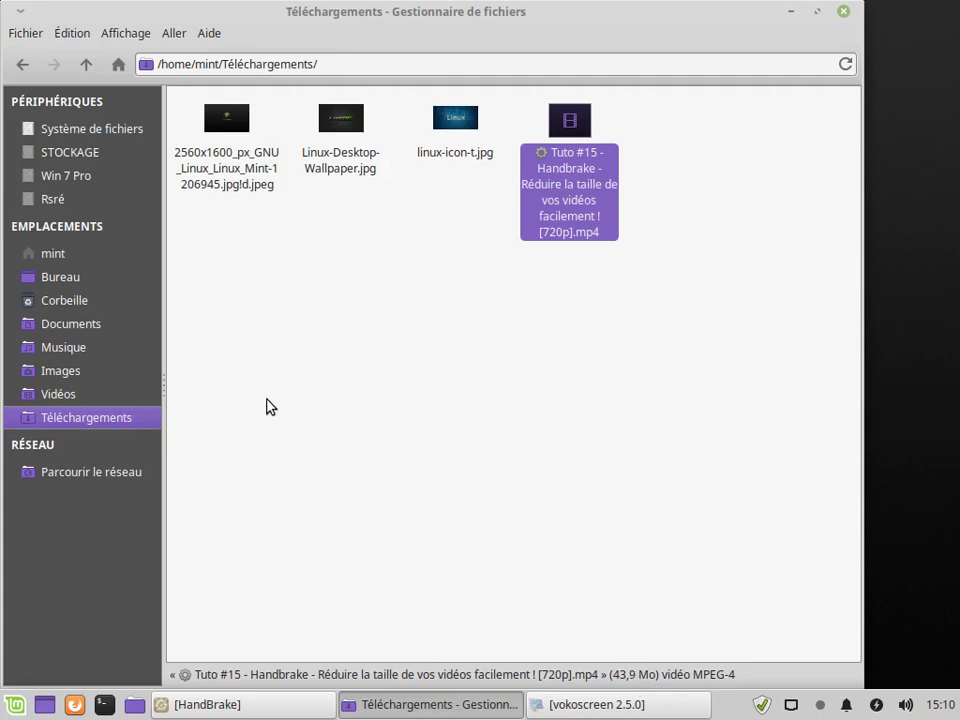
Rename the encoded .m4v file in the Vidéos folder as test 01.m4v
{"action": "left_click", "coordinate": [58, 396]}
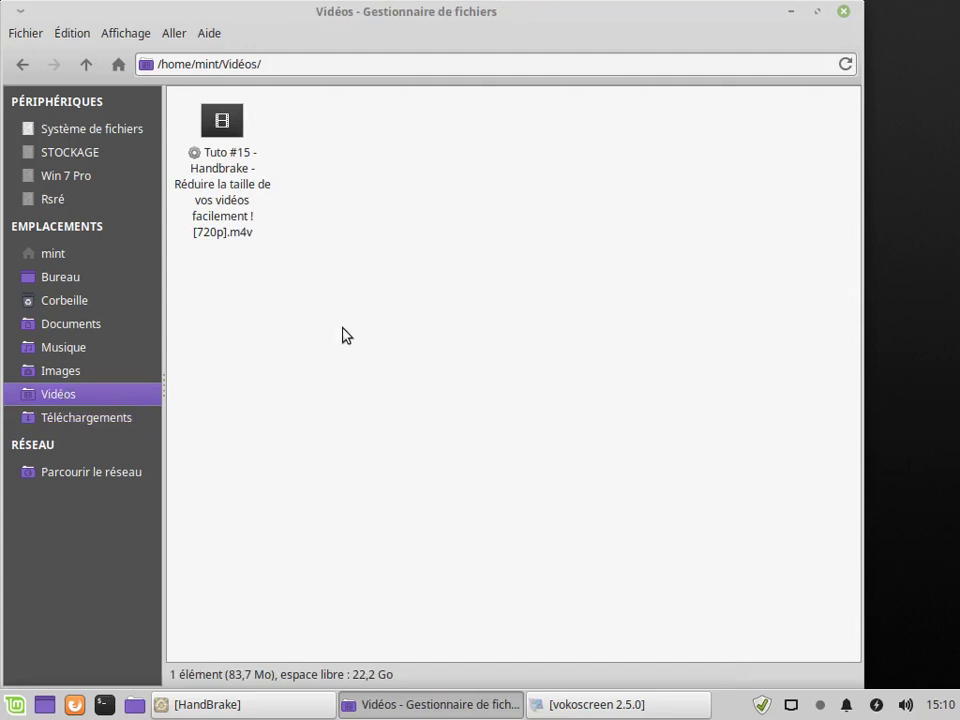
{"action": "right_click", "coordinate": [237, 189]}
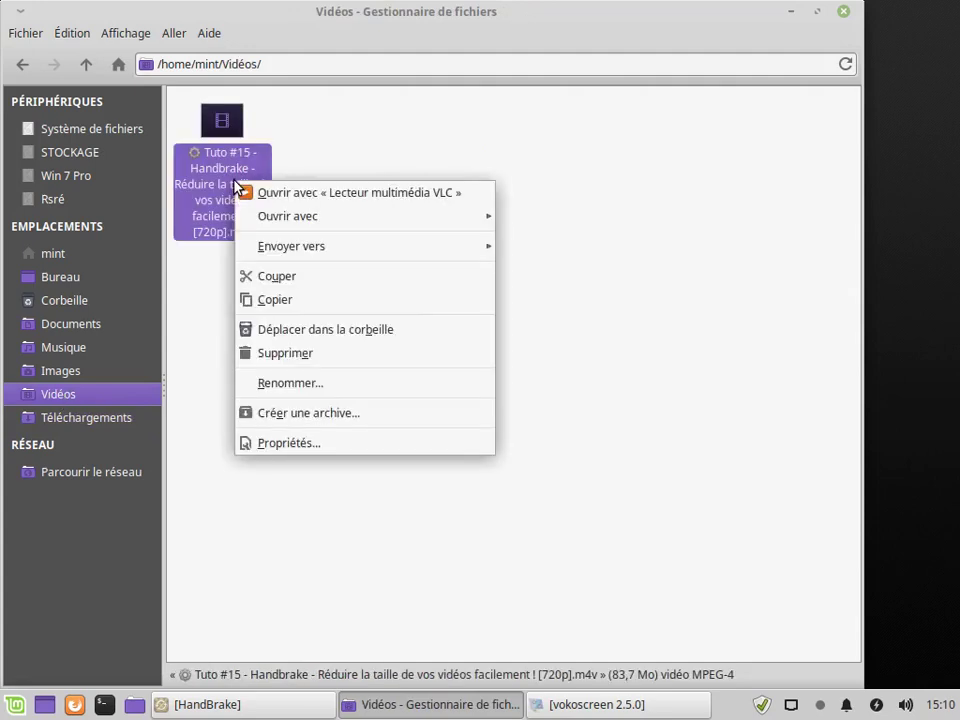
{"action": "left_click", "coordinate": [326, 388]}
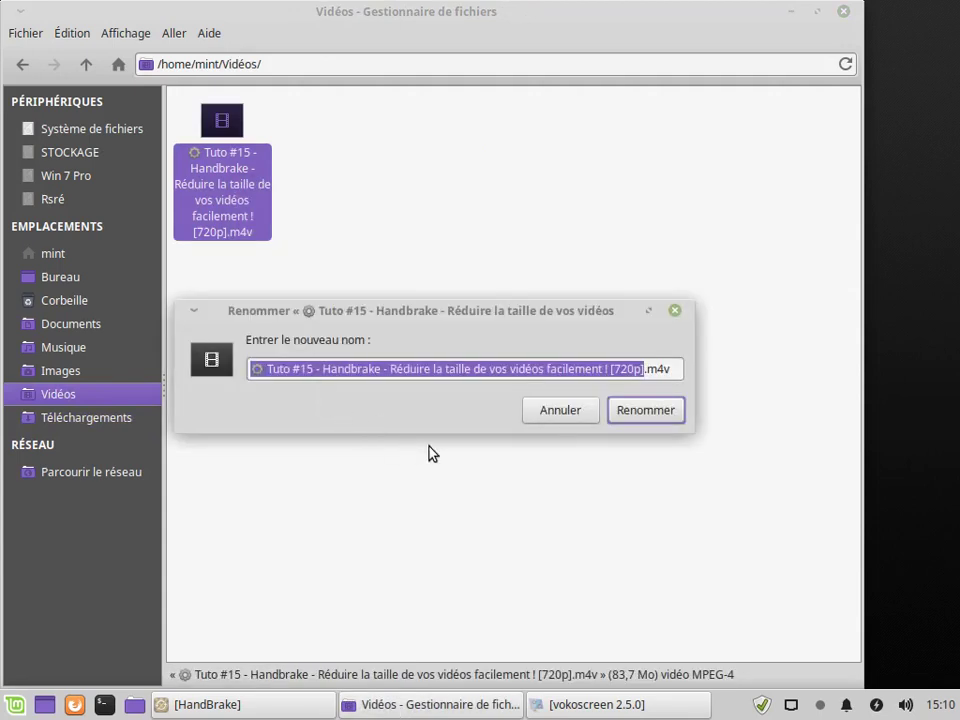
{"action": "type", "text": "test"}
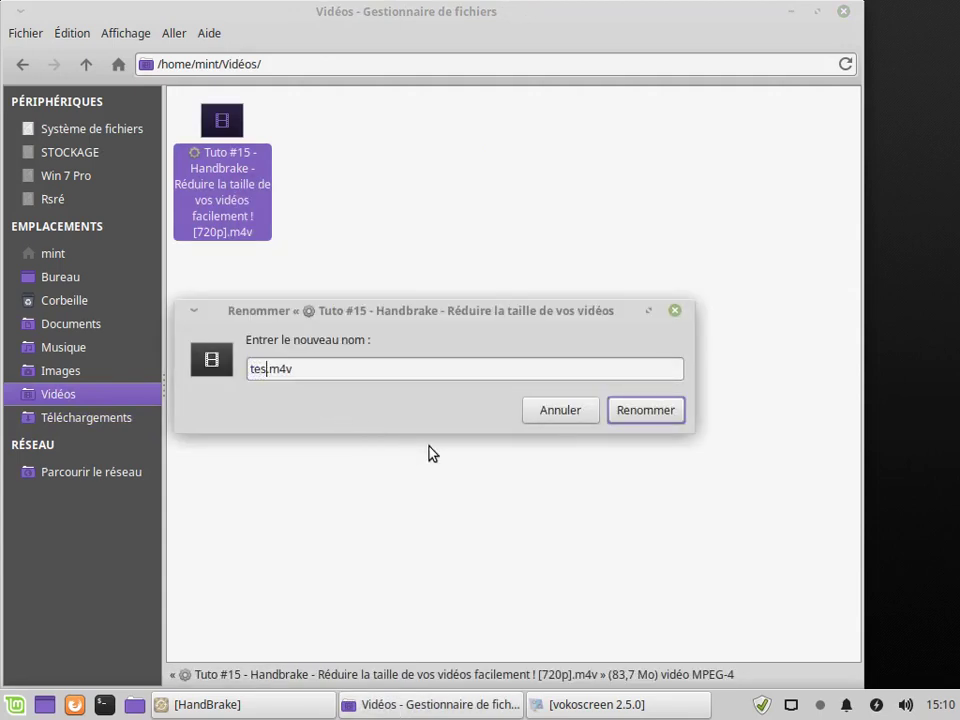
{"action": "type", "text": " 01"}
{"action": "left_click", "coordinate": [641, 420]}
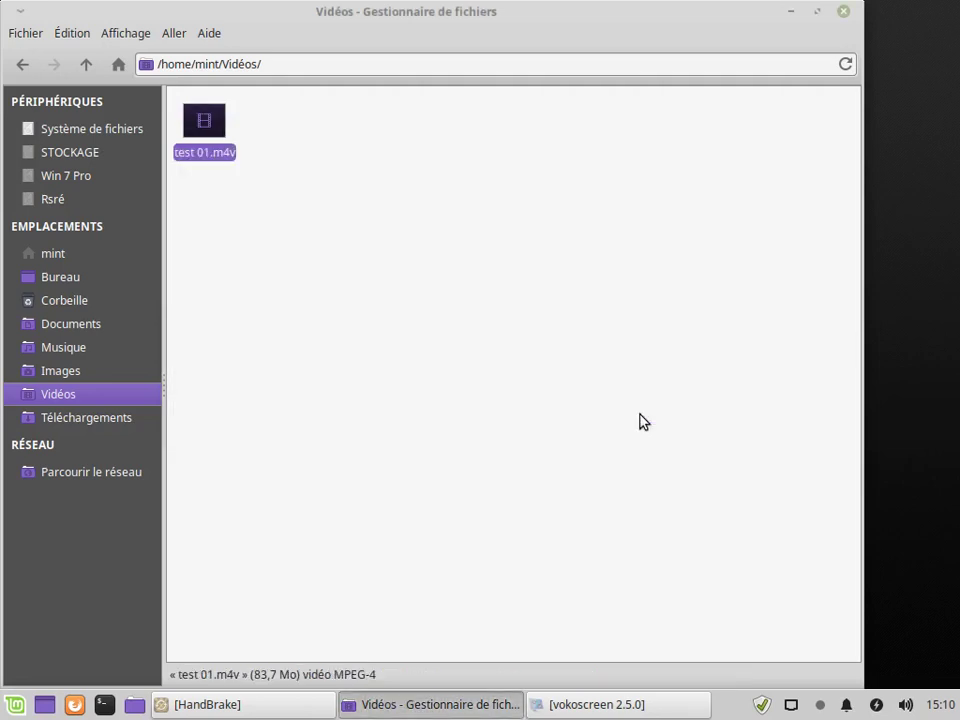
Play test 01.m4v in VLC, and shrink and reposition the player window so that the whole window fits on the screen
{"action": "left_click", "coordinate": [502, 387]}
{"action": "left_click", "coordinate": [201, 128]}
{"action": "double_click", "coordinate": [210, 135]}
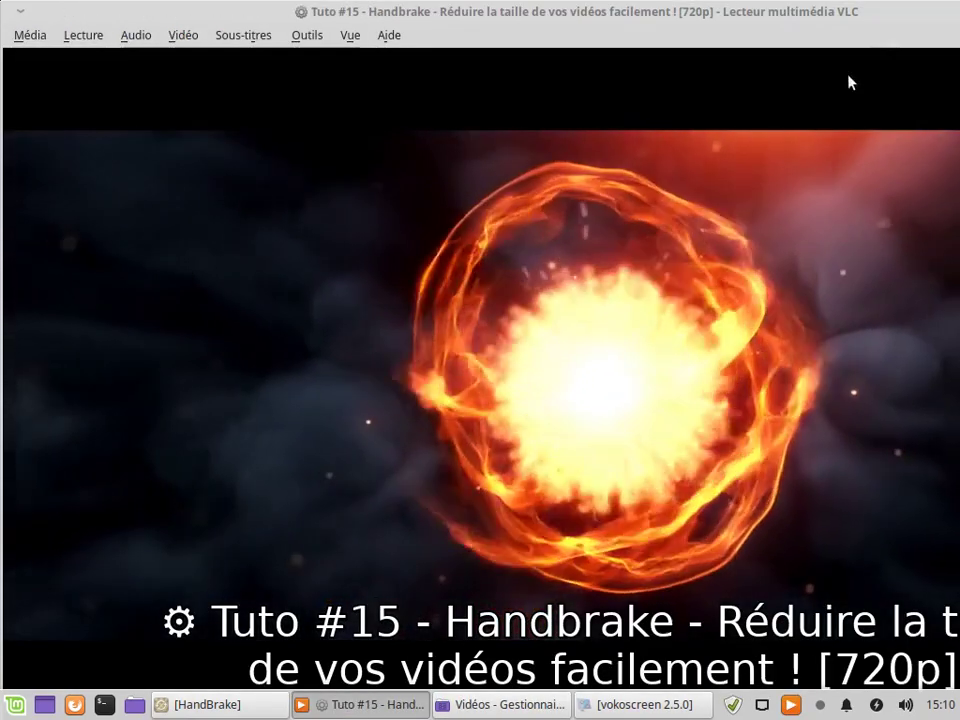
{"action": "left_click_drag", "start_coordinate": [887, 16], "coordinate": [512, 73]}
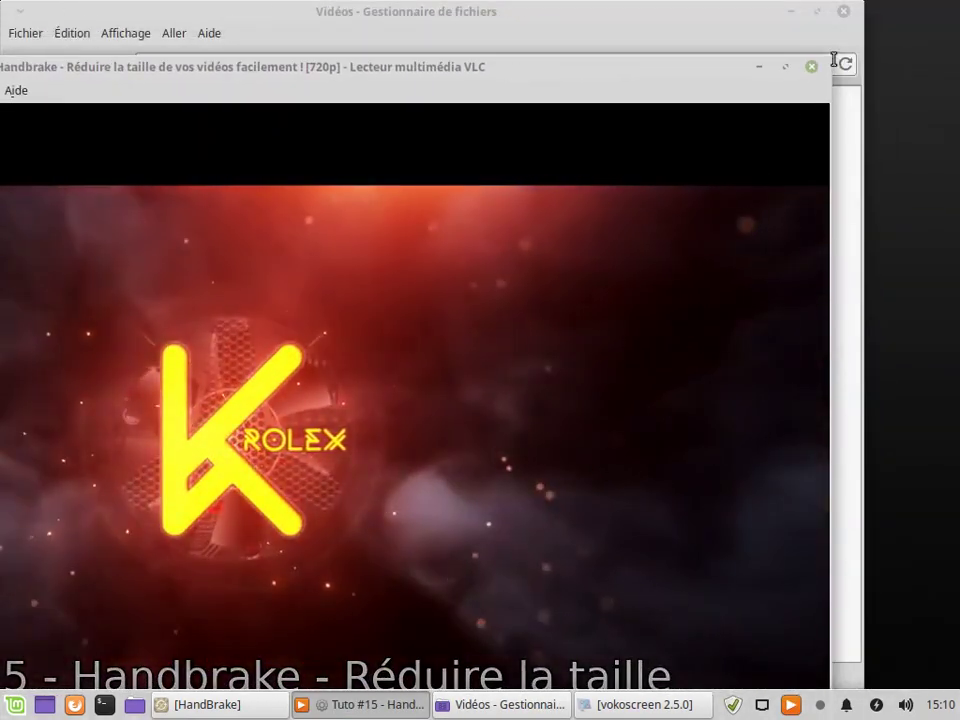
{"action": "left_click_drag", "start_coordinate": [821, 66], "coordinate": [390, 189]}
{"action": "left_click_drag", "start_coordinate": [287, 195], "coordinate": [686, 79]}
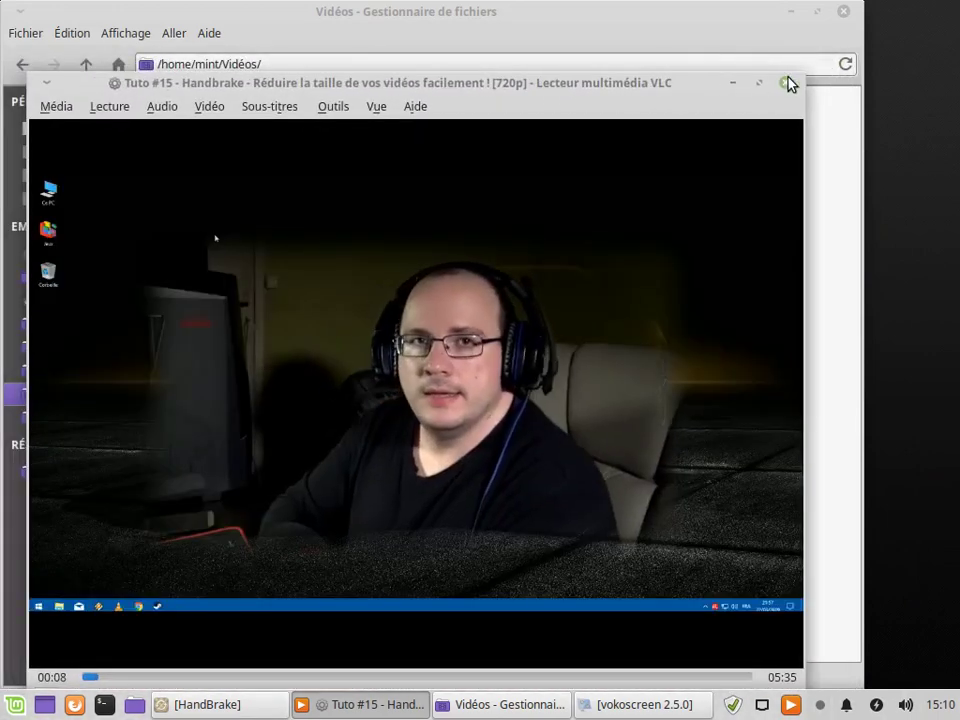
{"action": "left_click_drag", "start_coordinate": [800, 85], "coordinate": [607, 98]}
{"action": "left_click_drag", "start_coordinate": [493, 115], "coordinate": [655, 60]}
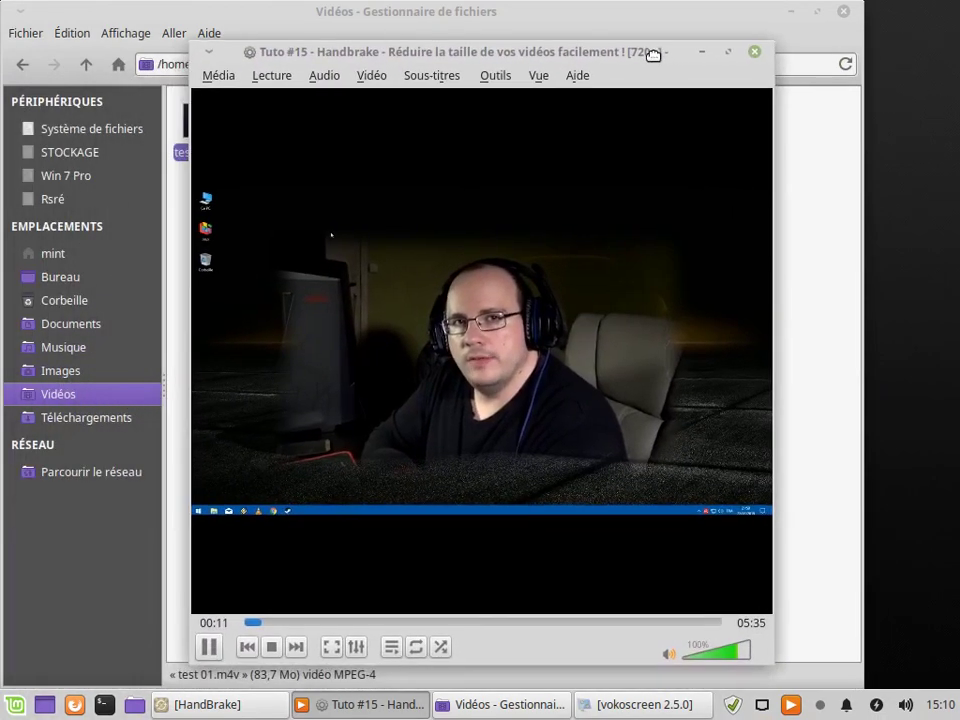
Lower the VLC volume to about 39%, and stop playback and close the player and file manager
{"action": "left_click_drag", "start_coordinate": [720, 645], "coordinate": [705, 660]}
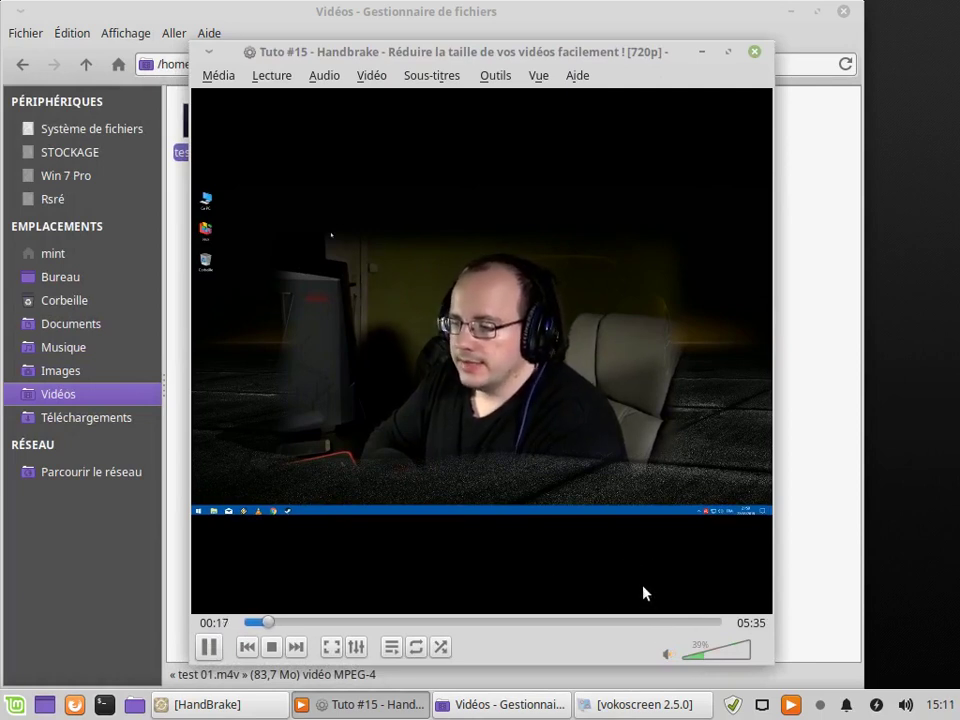
{"action": "left_click", "coordinate": [271, 647]}
{"action": "left_click", "coordinate": [735, 52]}
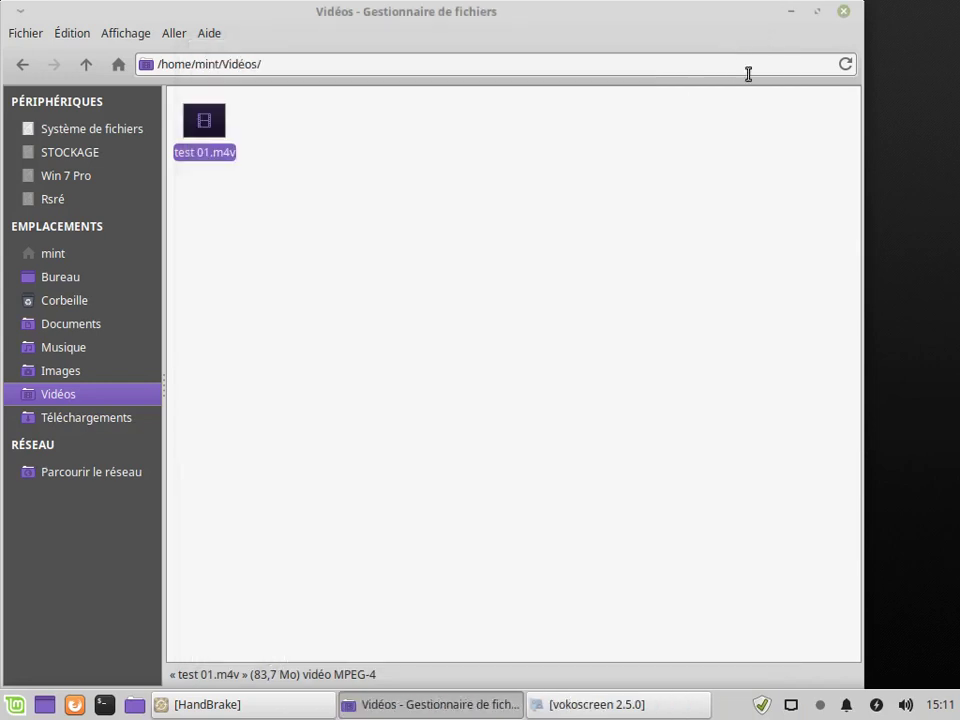
{"action": "left_click", "coordinate": [844, 13]}
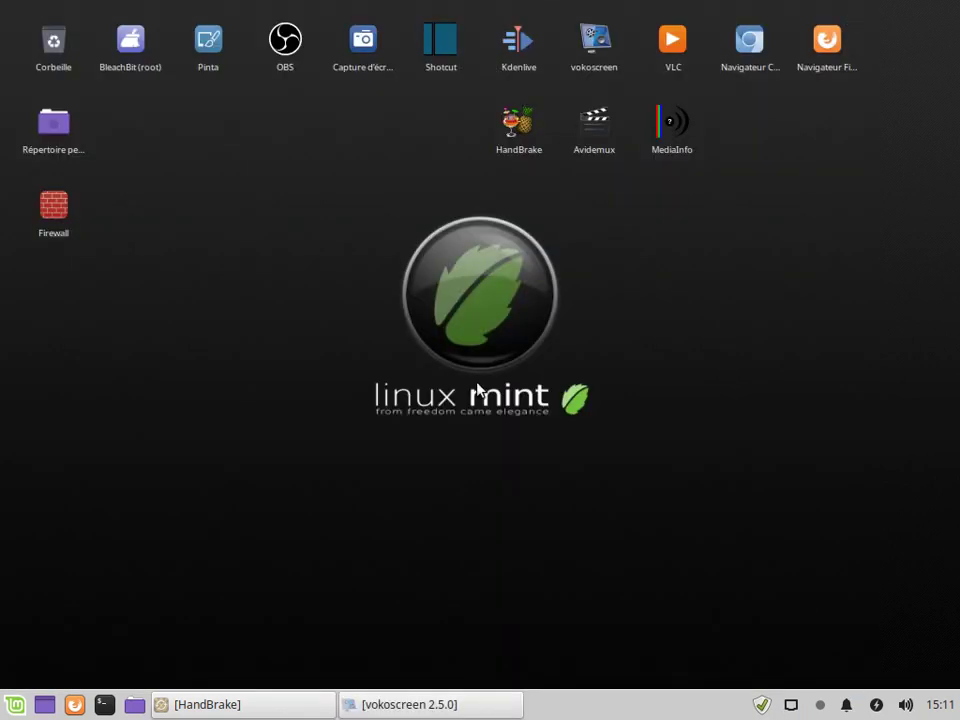
Switch to HandBrake and change the encoding mode from constant quality to bitrate (Débit binaire)
{"action": "left_click", "coordinate": [253, 706]}
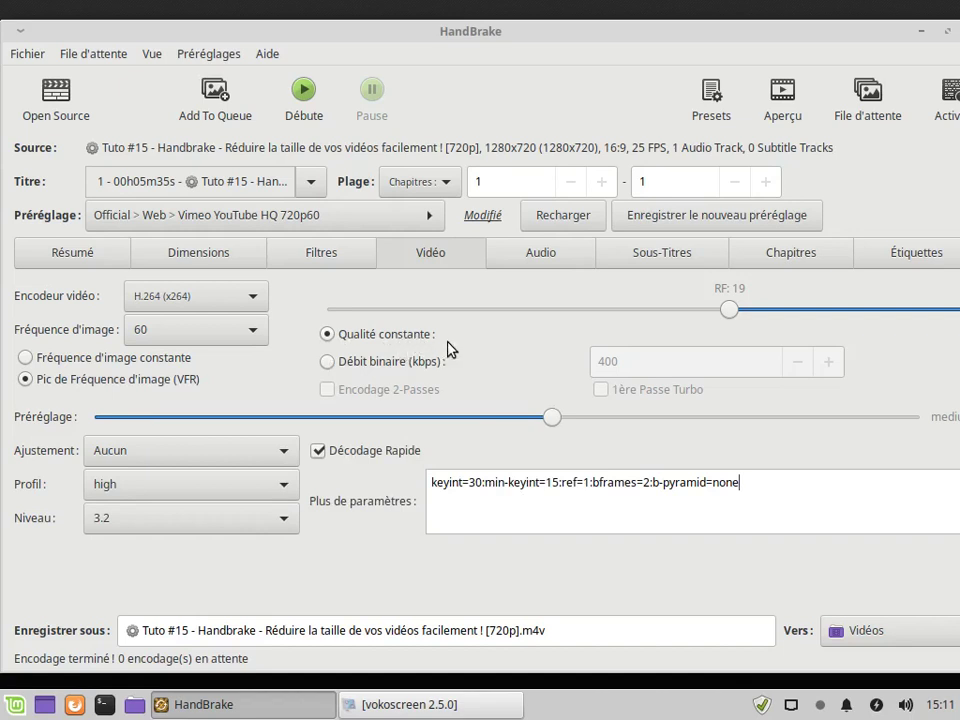
{"action": "left_click", "coordinate": [330, 364]}
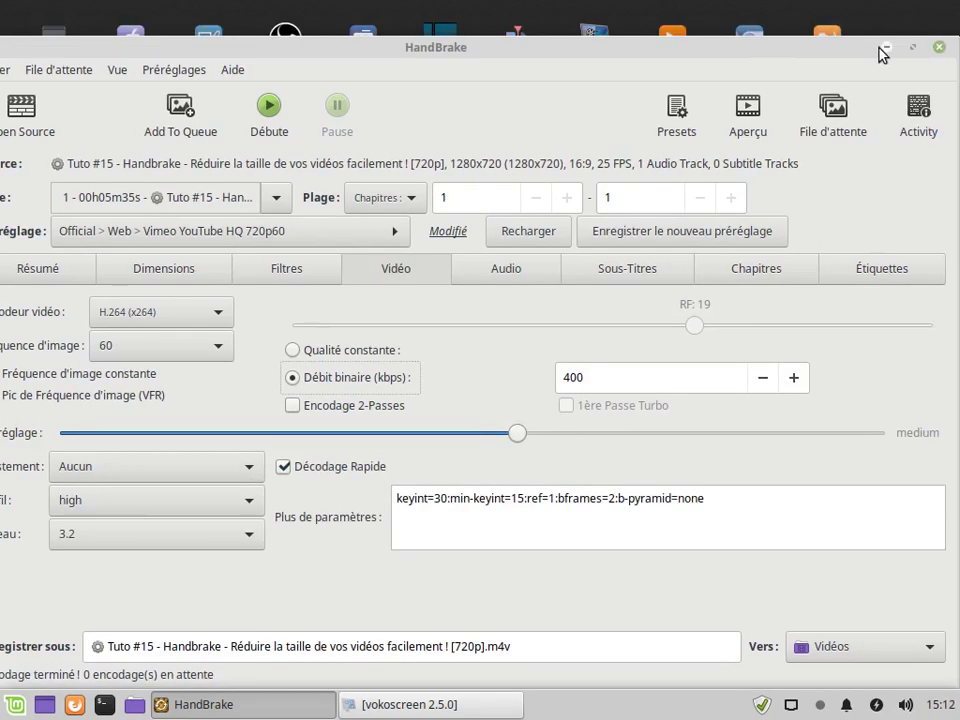
{"action": "left_click", "coordinate": [921, 31]}
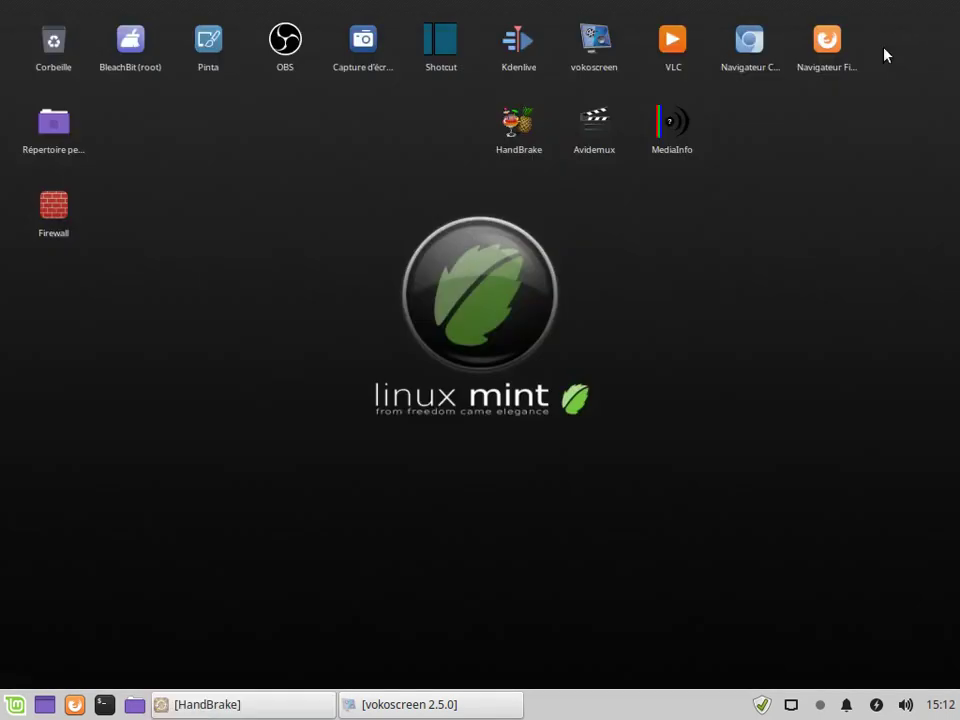
Open test 01.m4v from the Vidéos folder in MediaInfo to view its stream details
{"action": "double_click", "coordinate": [62, 126]}
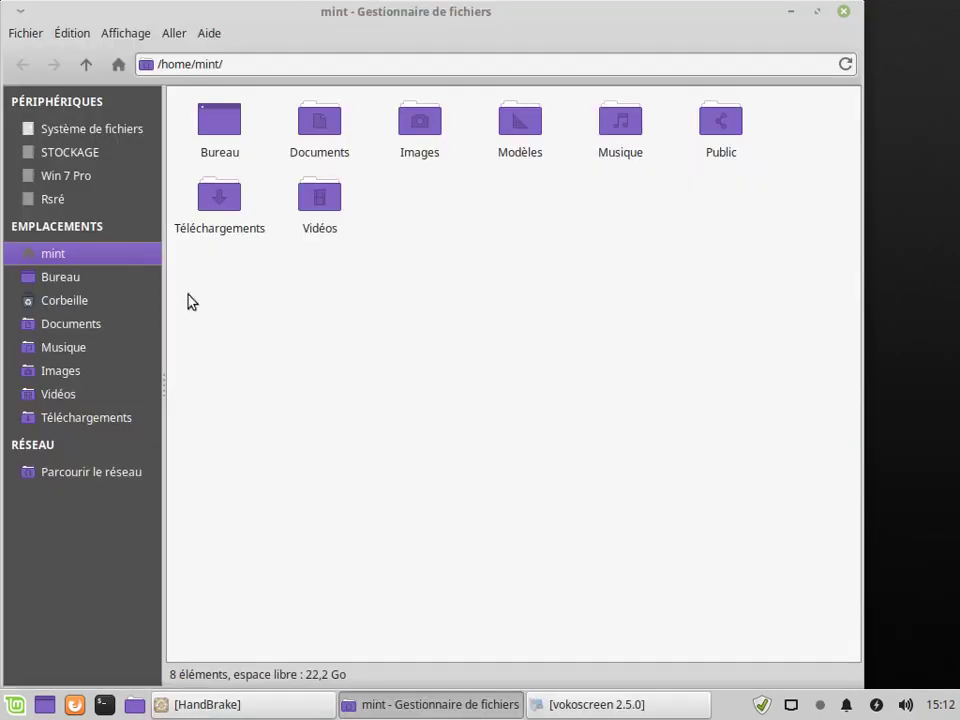
{"action": "double_click", "coordinate": [322, 200]}
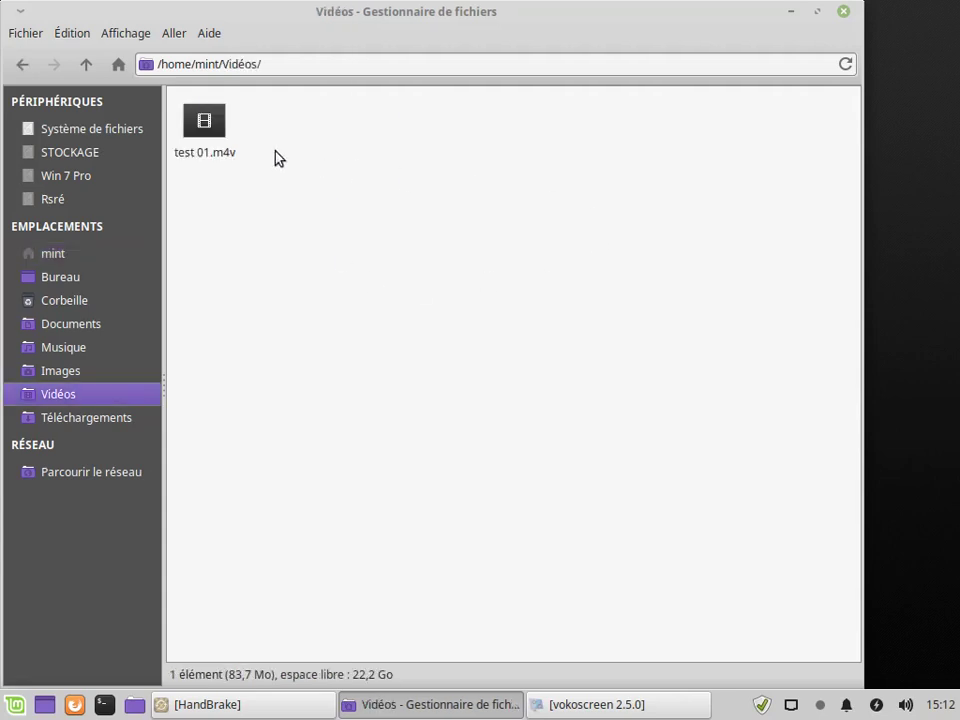
{"action": "right_click", "coordinate": [213, 126]}
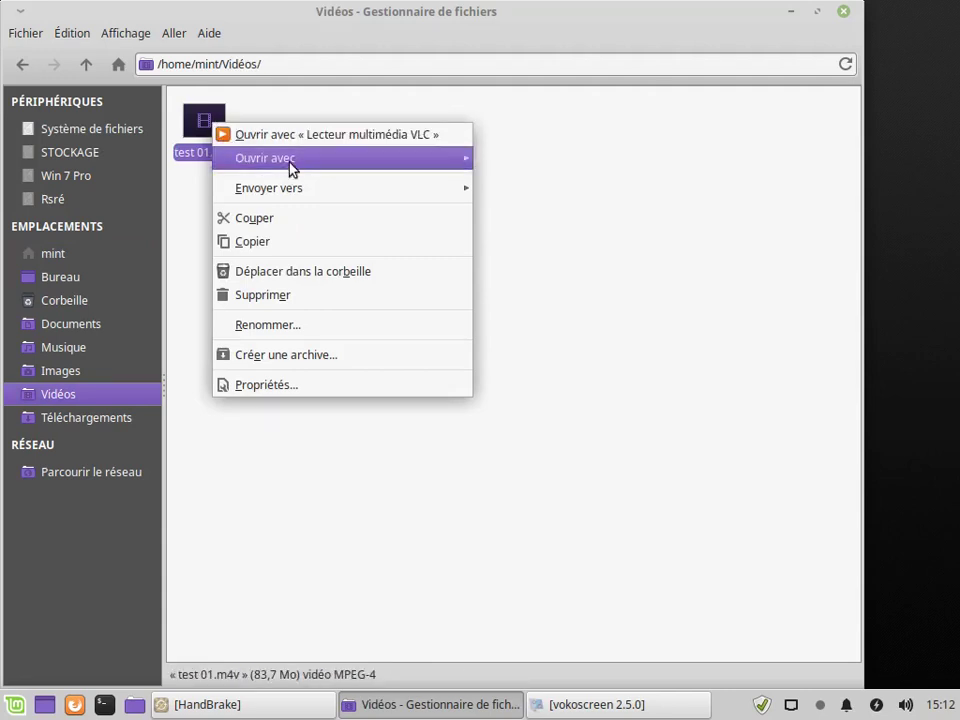
{"action": "mouse_move", "coordinate": [318, 163]}
{"action": "left_click", "coordinate": [521, 163]}
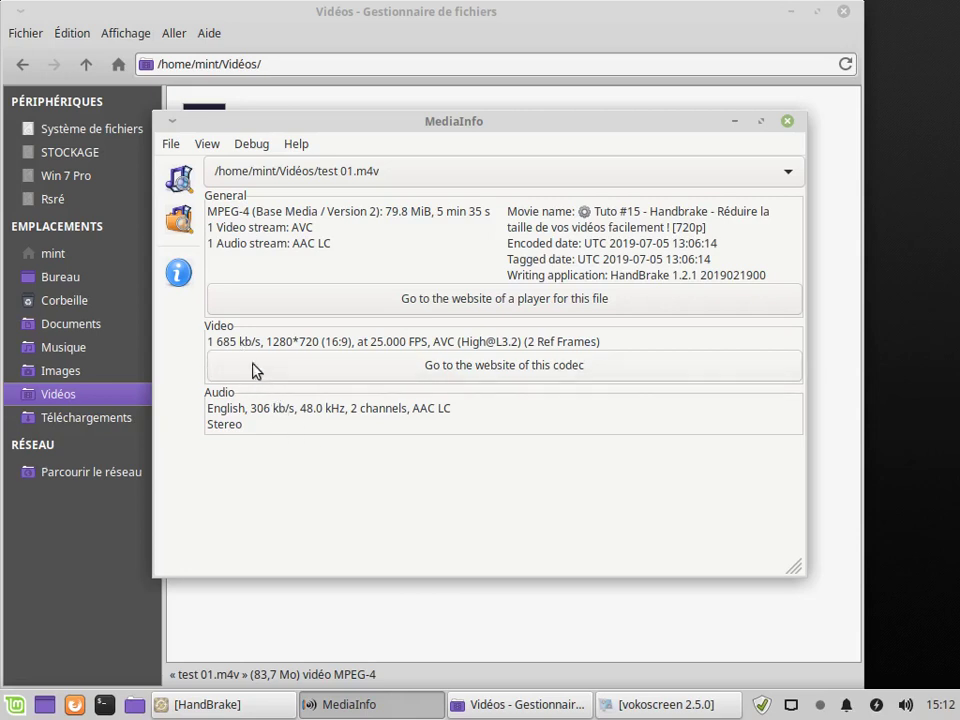
Compare the video bitrate of test 01.m4v with HandBrake's bitrate setting, and close MediaInfo and the file manager
{"action": "left_click", "coordinate": [265, 709]}
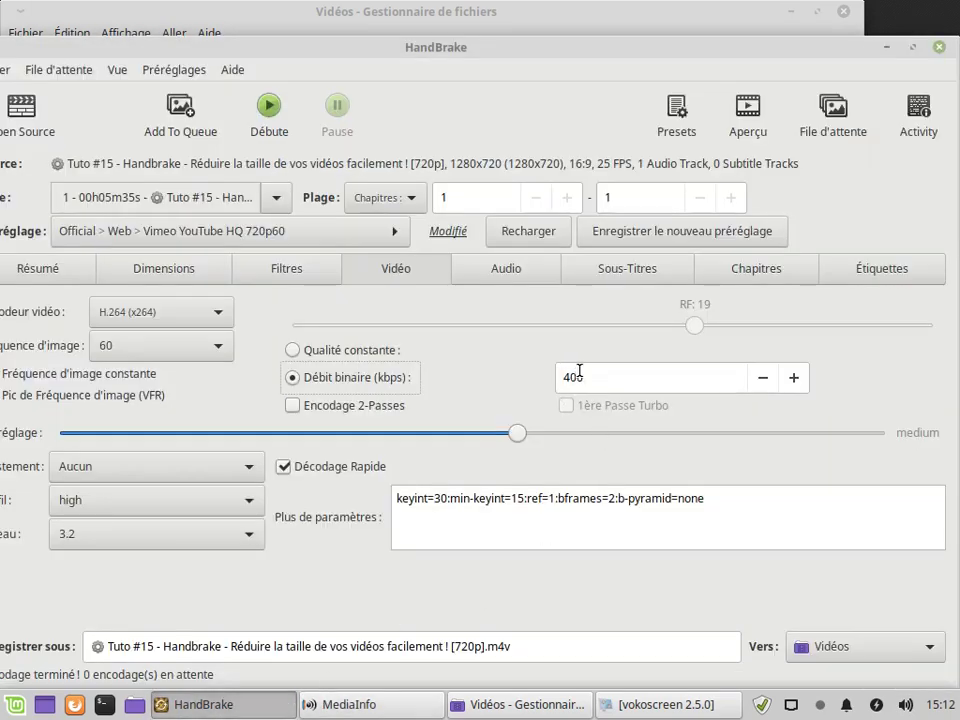
{"action": "left_click", "coordinate": [887, 47]}
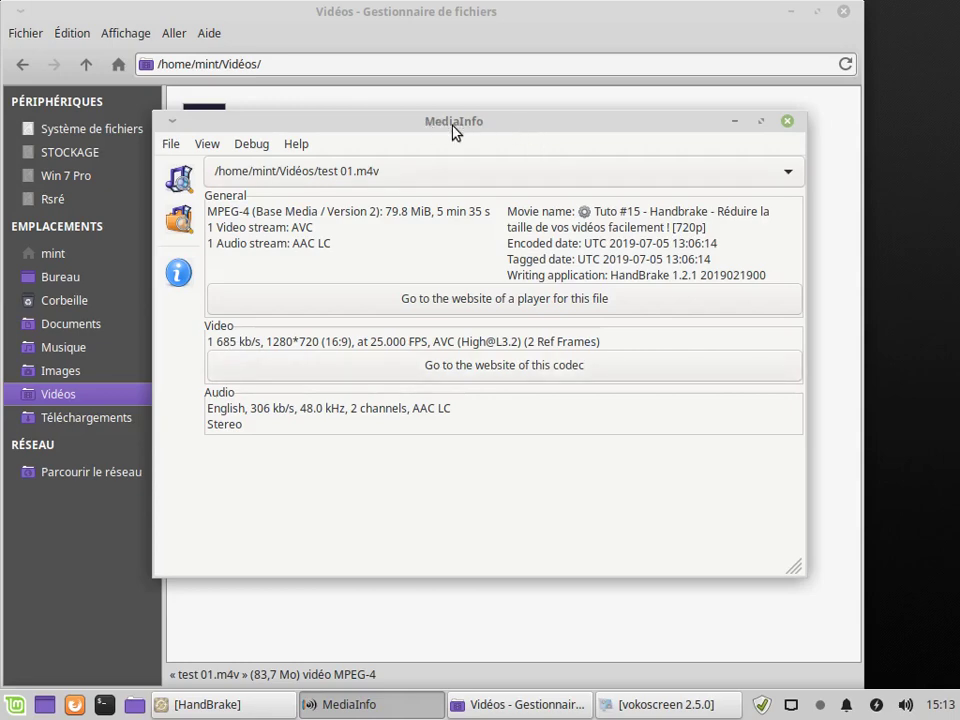
{"action": "left_click_drag", "start_coordinate": [510, 128], "coordinate": [641, 145]}
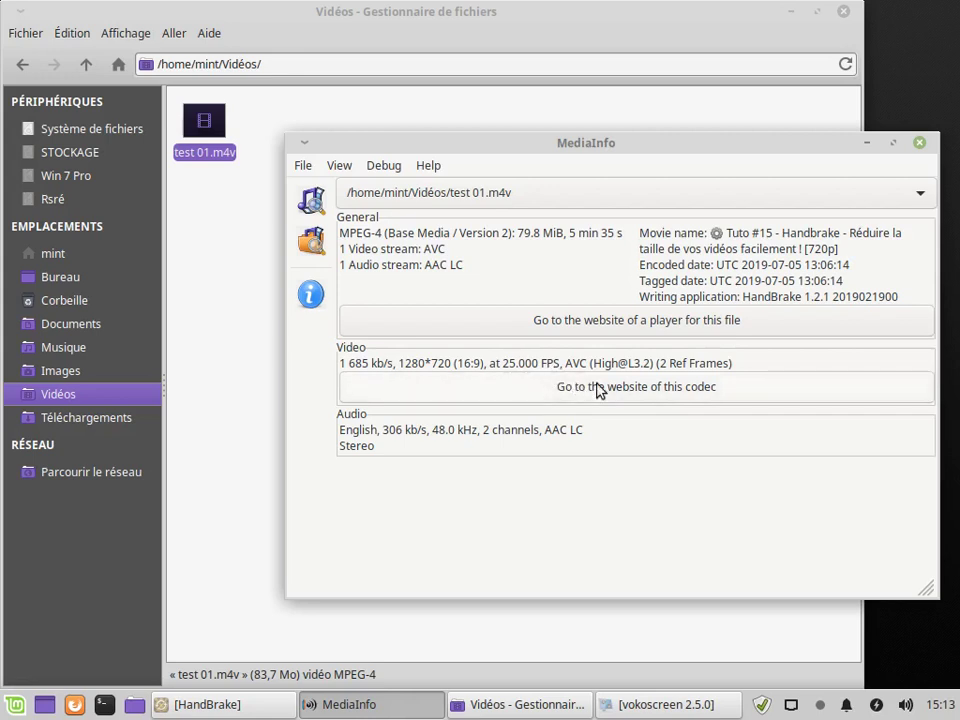
{"action": "left_click", "coordinate": [920, 145]}
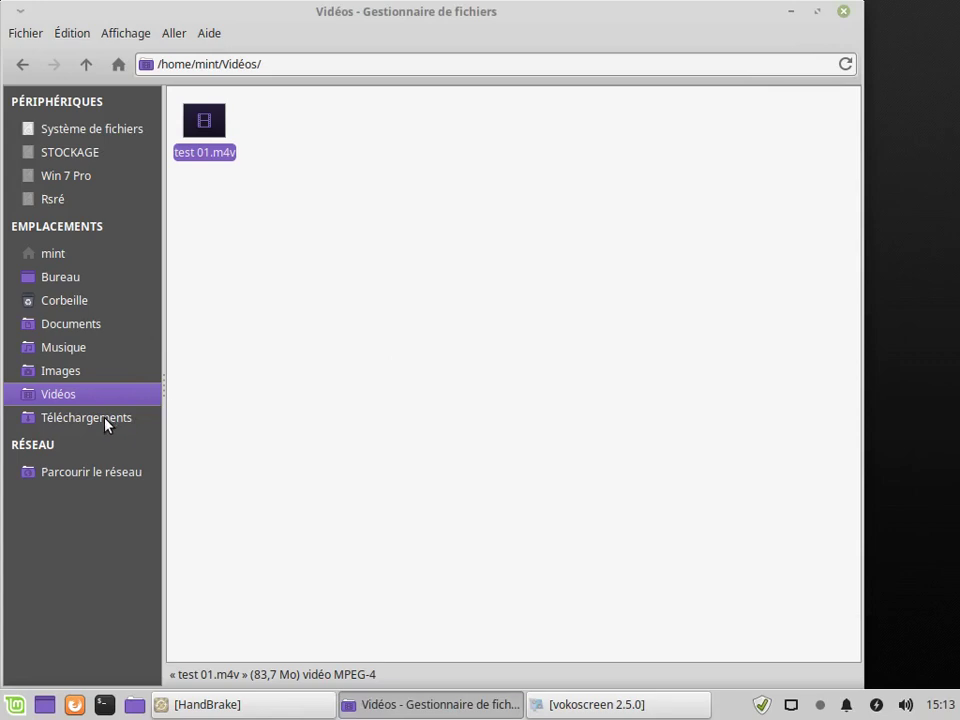
{"action": "left_click", "coordinate": [844, 12]}
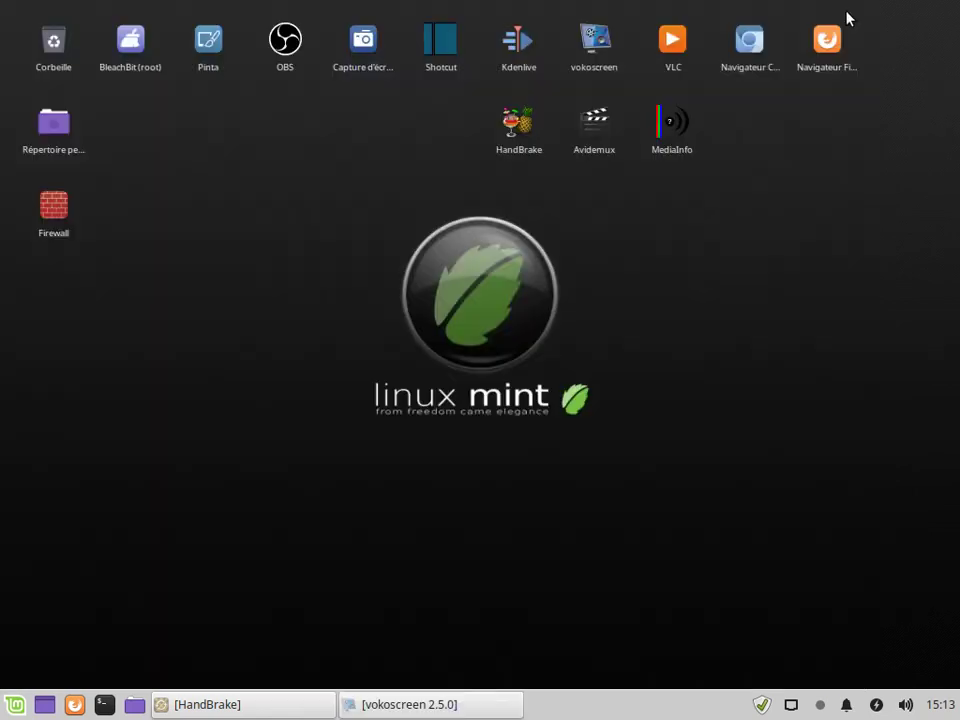
Switch to HandBrake and review the output summary (Résumé) and the bitrate value in the video settings
{"action": "left_click", "coordinate": [252, 705]}
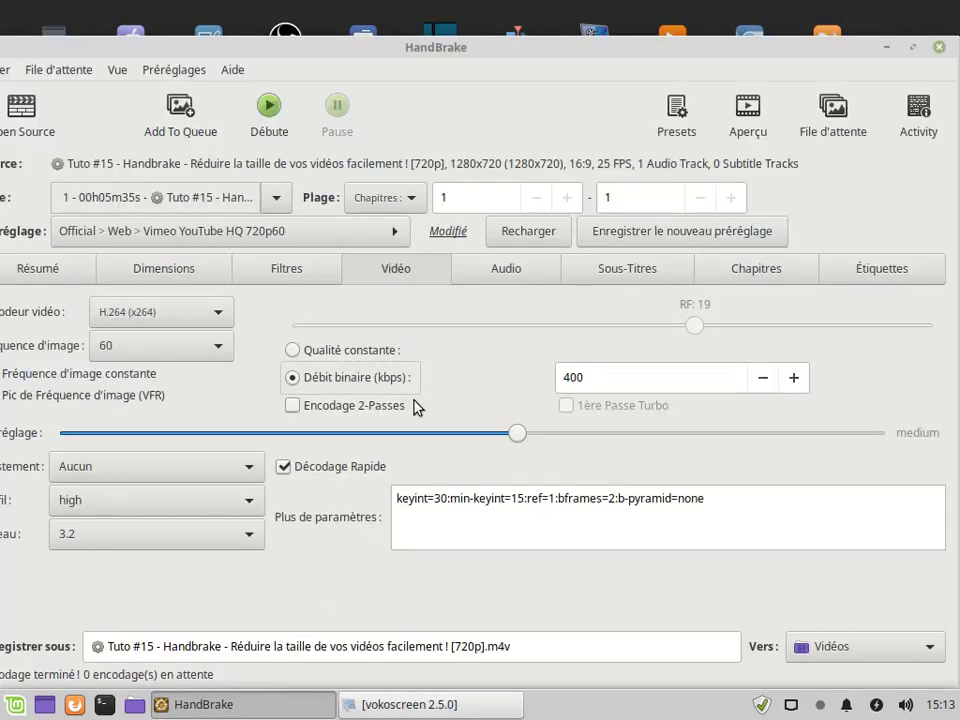
{"action": "left_click", "coordinate": [66, 271]}
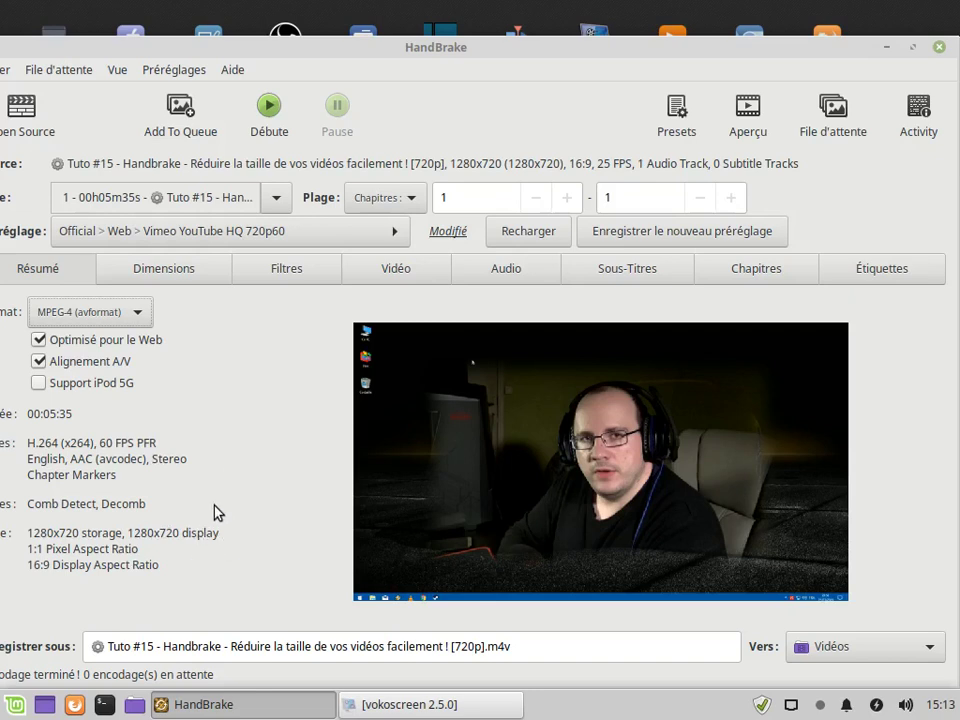
{"action": "left_click", "coordinate": [396, 270]}
{"action": "left_click_drag", "start_coordinate": [582, 377], "coordinate": [554, 377]}
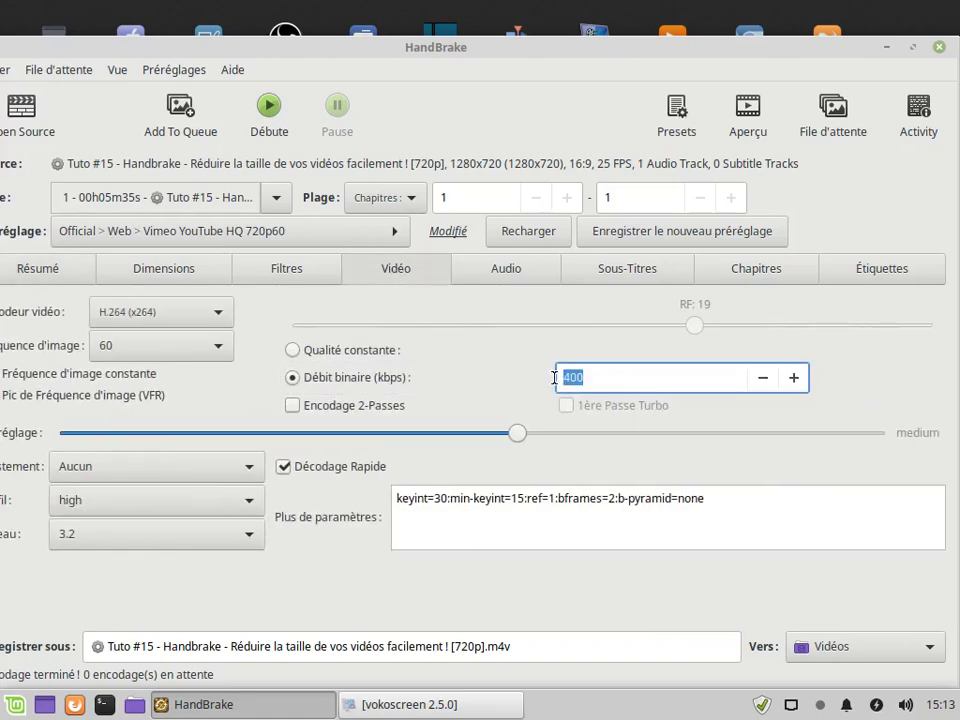
{"action": "left_click", "coordinate": [588, 377]}
Set the video to constant frame rate (Fréquence d'image constante), and reposition the HandBrake window so the settings and output name are reachable
{"action": "left_click_drag", "start_coordinate": [276, 49], "coordinate": [375, 29]}
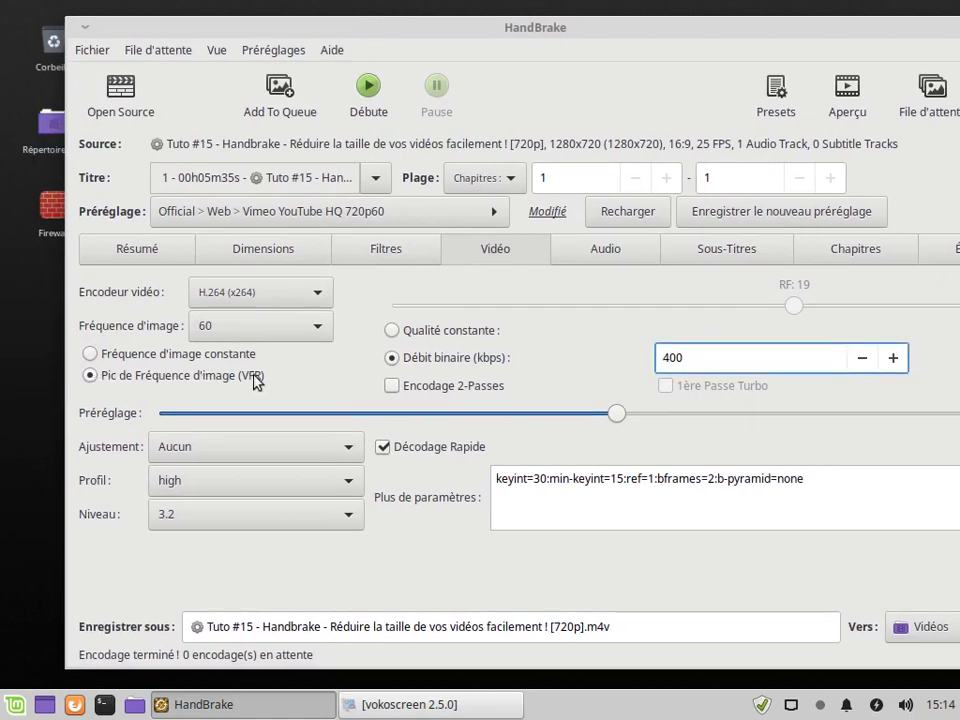
{"action": "left_click", "coordinate": [90, 354]}
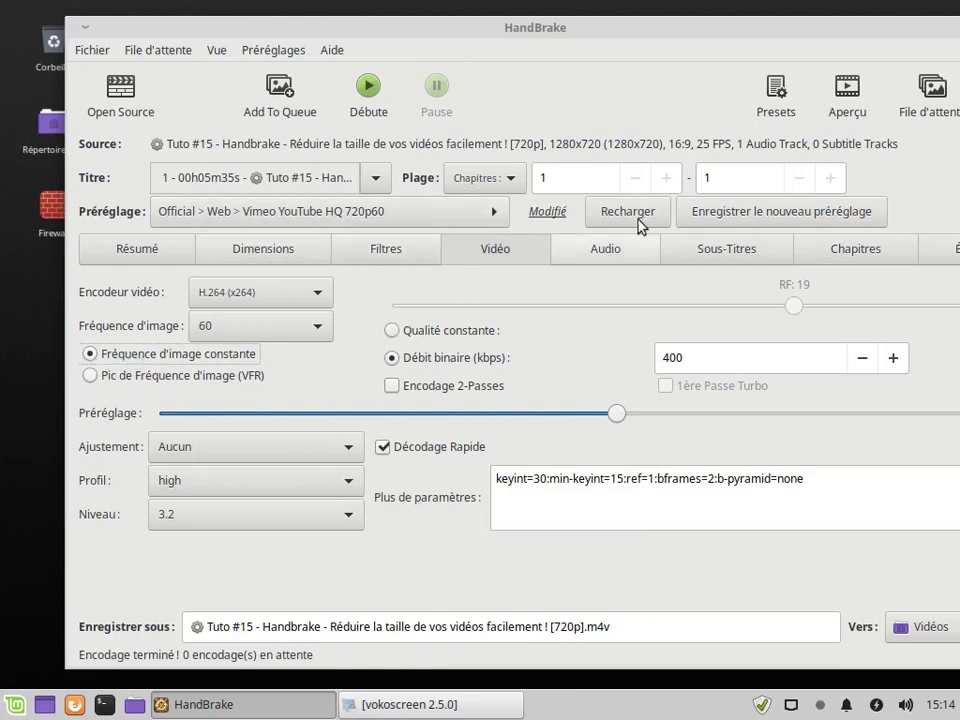
{"action": "left_click_drag", "start_coordinate": [624, 34], "coordinate": [571, 18]}
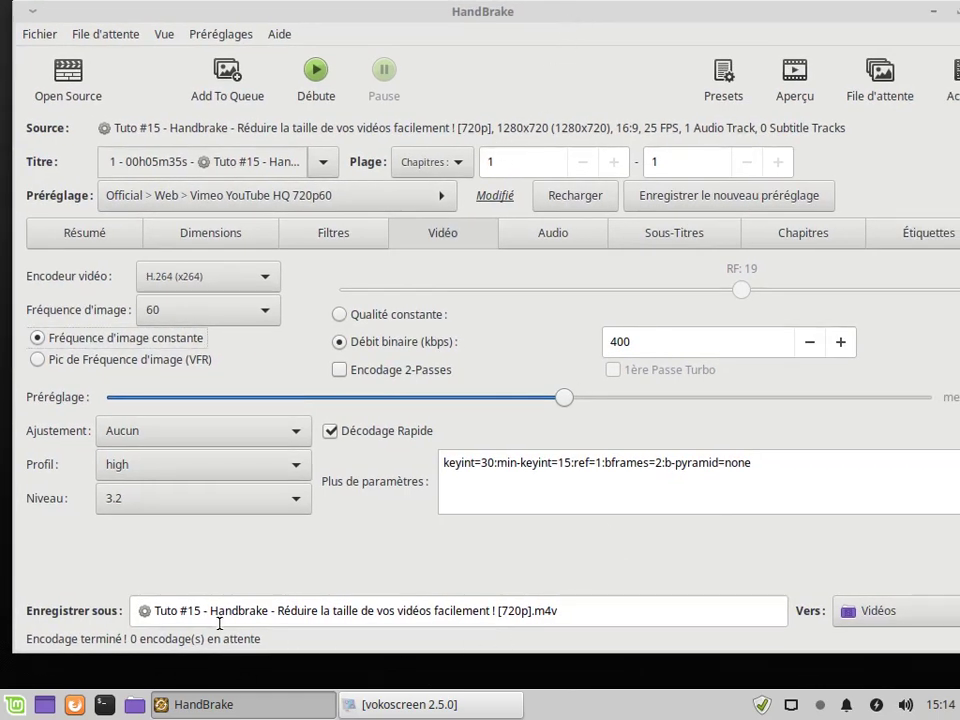
Name the output file test 02.m4v and start the encode
{"action": "left_click", "coordinate": [531, 612]}
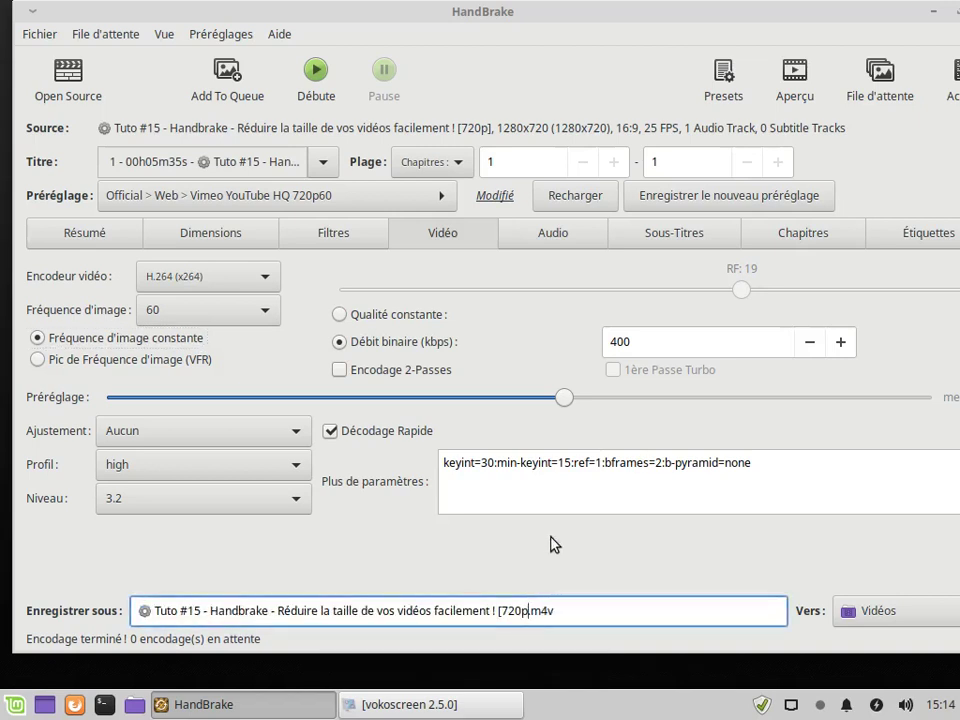
{"action": "key", "text": "BackSpace"}
{"action": "key", "text": "BackSpace"}
{"action": "key", "text": "BackSpace"}
{"action": "key", "text": "BackSpace"}
{"action": "key", "text": "BackSpace"}
{"action": "key", "text": "BackSpace"}
{"action": "key", "text": "BackSpace"}
{"action": "key", "text": "BackSpace"}
{"action": "key", "text": "BackSpace"}
{"action": "key", "text": "BackSpace"}
{"action": "key", "text": "BackSpace"}
{"action": "key", "text": "BackSpace"}
{"action": "key", "text": "BackSpace"}
{"action": "key", "text": "BackSpace"}
{"action": "key", "text": "BackSpace"}
{"action": "key", "text": "BackSpace"}
{"action": "key", "text": "BackSpace"}
{"action": "key", "text": "BackSpace"}
{"action": "key", "text": "BackSpace"}
{"action": "key", "text": "BackSpace"}
{"action": "key", "text": "BackSpace"}
{"action": "key", "text": "BackSpace"}
{"action": "key", "text": "BackSpace"}
{"action": "key", "text": "BackSpace"}
{"action": "key", "text": "BackSpace"}
{"action": "key", "text": "BackSpace"}
{"action": "key", "text": "BackSpace"}
{"action": "key", "text": "BackSpace"}
{"action": "key", "text": "BackSpace"}
{"action": "key", "text": "BackSpace"}
{"action": "key", "text": "BackSpace"}
{"action": "key", "text": "BackSpace"}
{"action": "key", "text": "BackSpace"}
{"action": "key", "text": "BackSpace"}
{"action": "key", "text": "BackSpace"}
{"action": "key", "text": "BackSpace"}
{"action": "key", "text": "BackSpace"}
{"action": "key", "text": "BackSpace"}
{"action": "key", "text": "BackSpace"}
{"action": "key", "text": "BackSpace"}
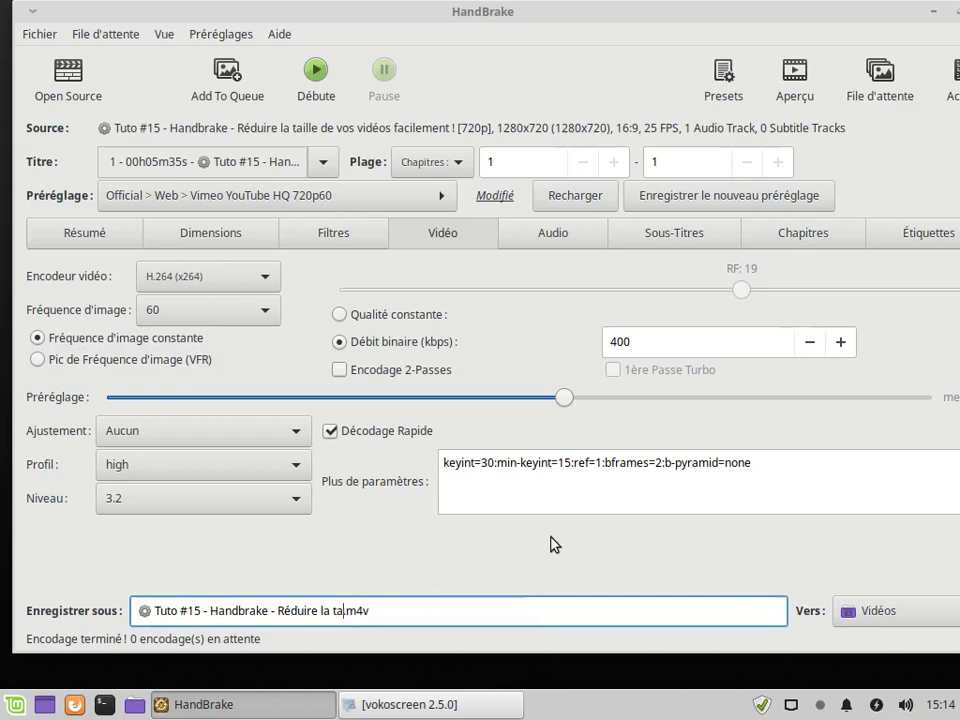
{"action": "key", "text": "BackSpace"}
{"action": "key", "text": "BackSpace"}
{"action": "key", "text": "BackSpace"}
{"action": "key", "text": "BackSpace"}
{"action": "key", "text": "BackSpace"}
{"action": "key", "text": "BackSpace"}
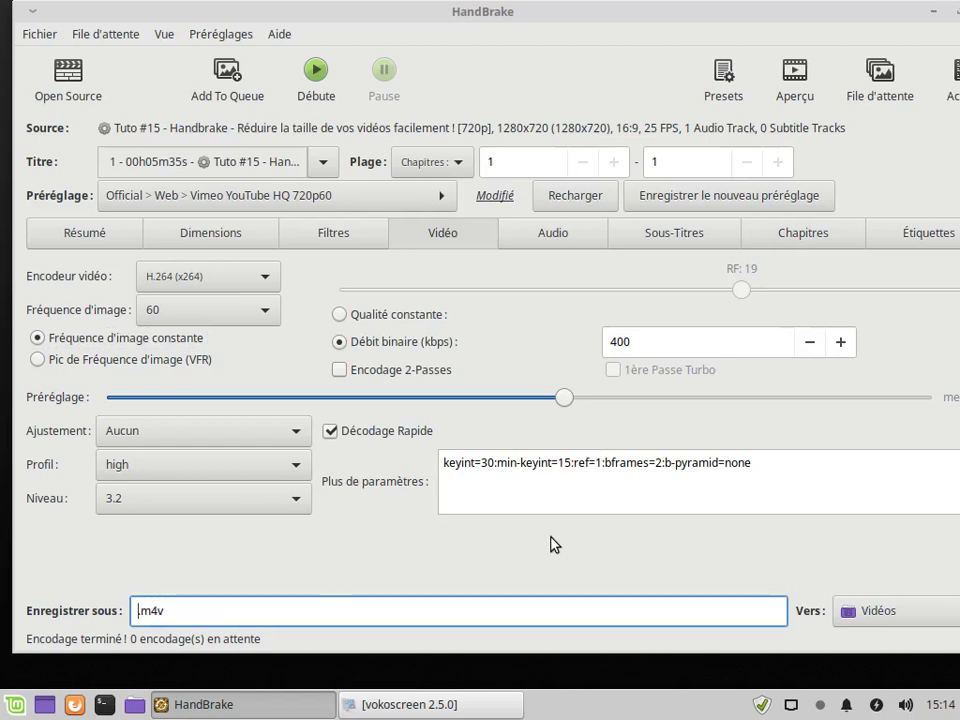
{"action": "type", "text": "test 02"}
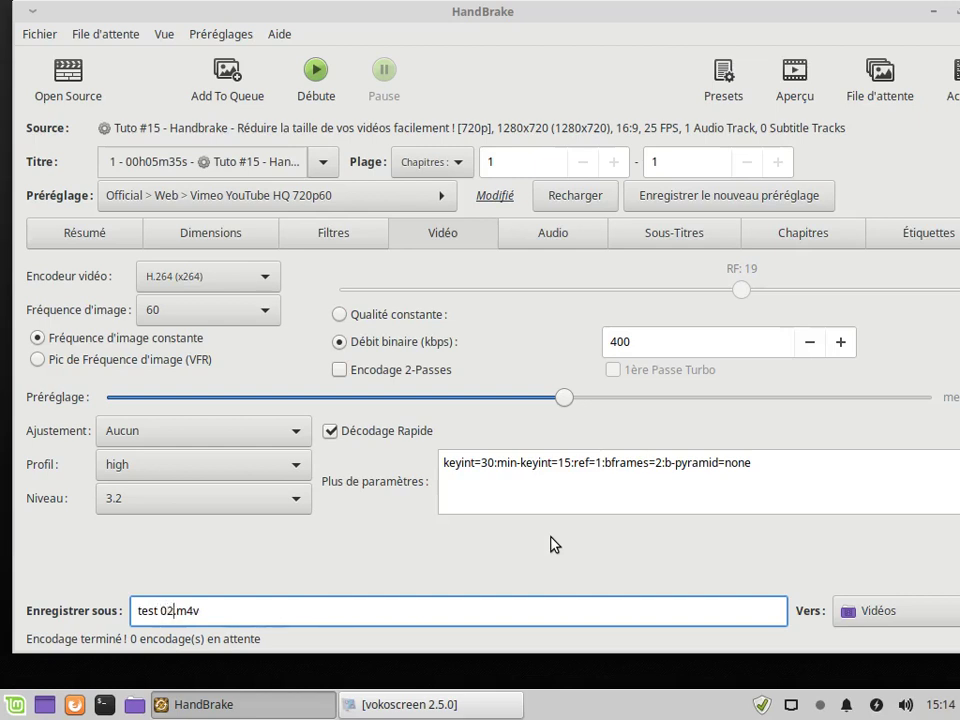
{"action": "left_click", "coordinate": [315, 75]}
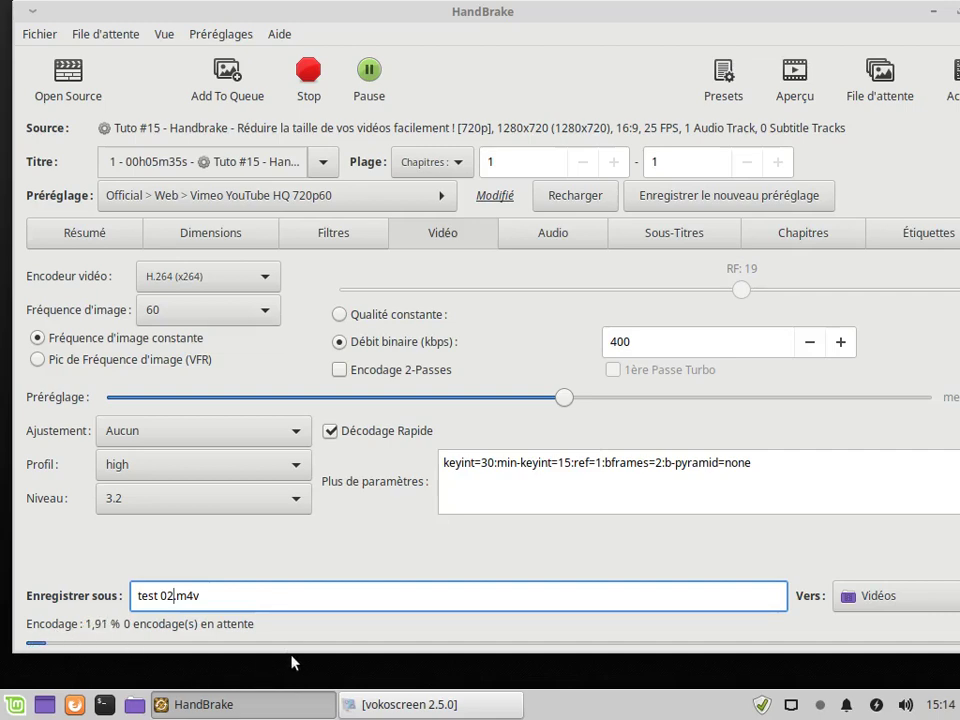
{"action": "left_click", "coordinate": [403, 707]}
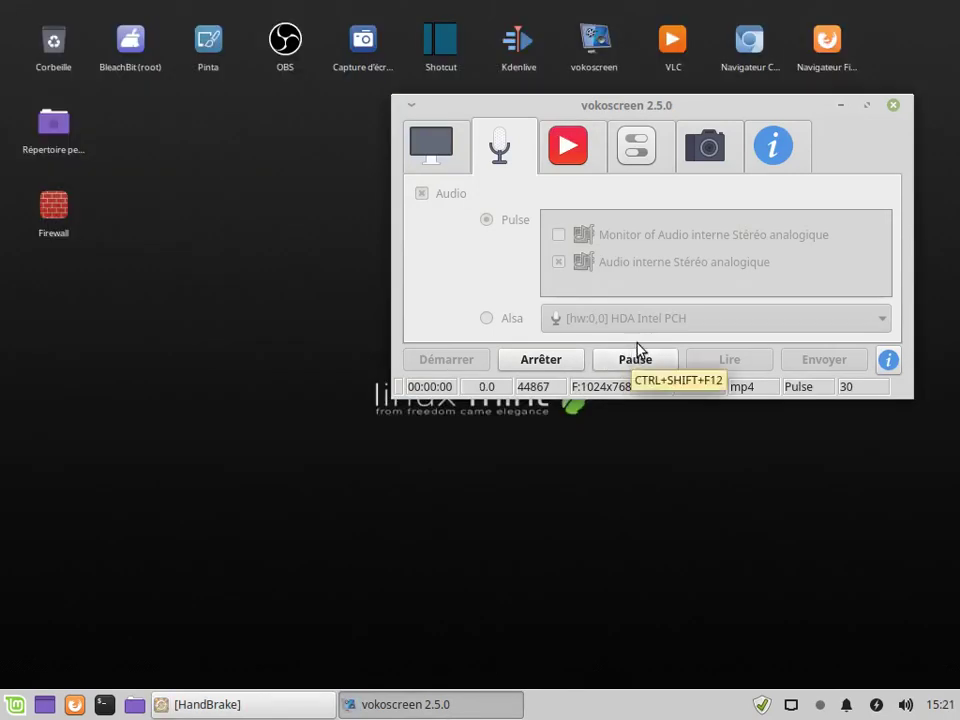
{"action": "left_click", "coordinate": [840, 105]}
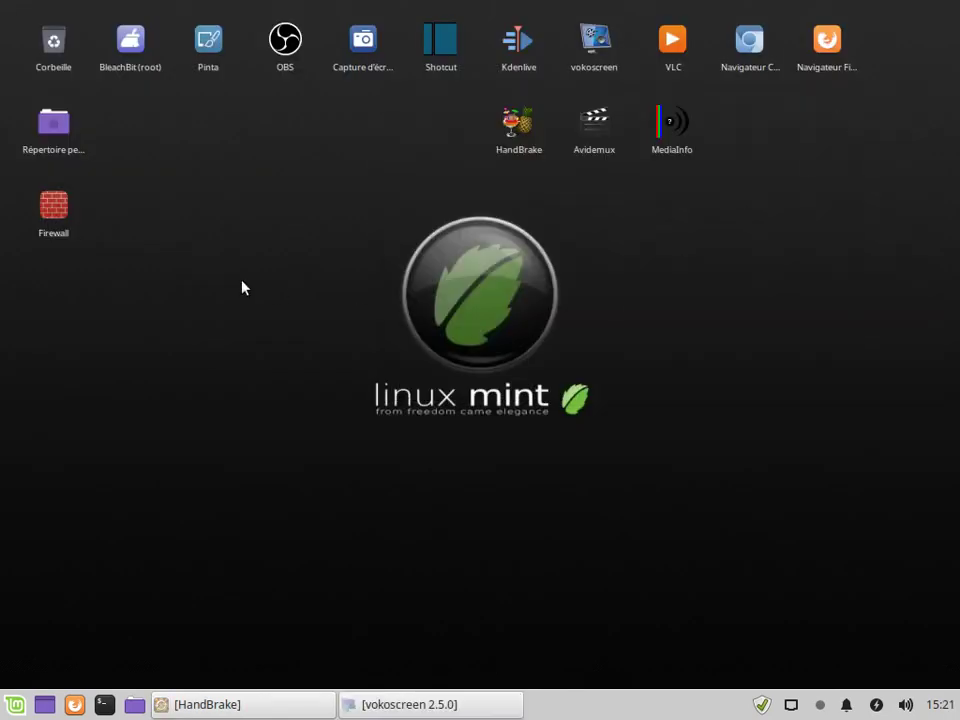
Compare the file sizes of test 02.m4v and test 01.m4v in the Vidéos folder, and close the file manager
{"action": "double_click", "coordinate": [56, 133]}
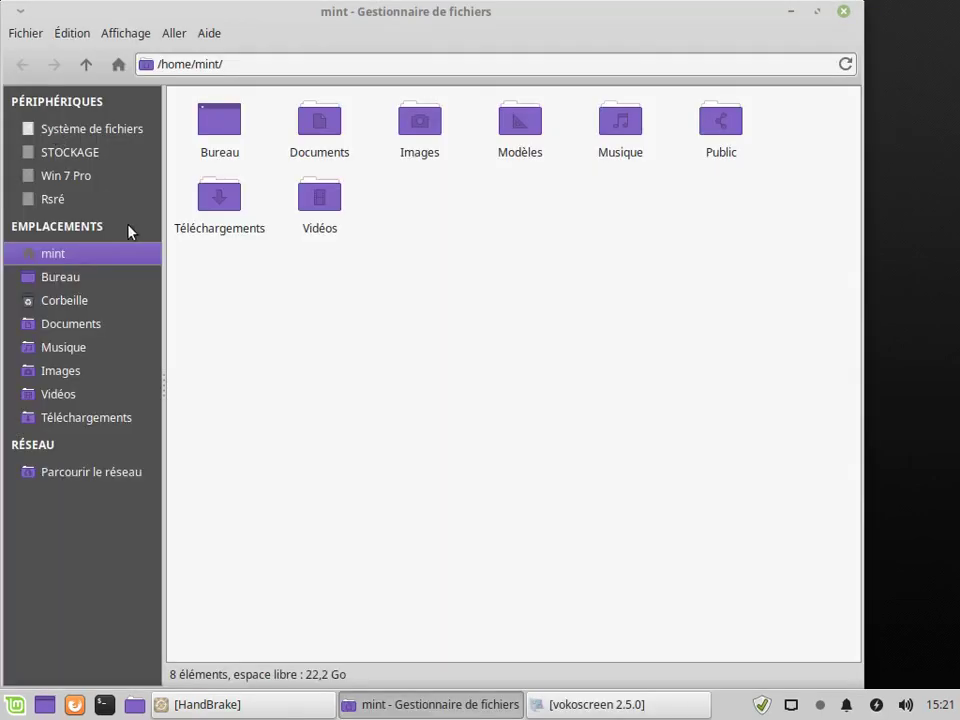
{"action": "double_click", "coordinate": [320, 213]}
{"action": "left_click", "coordinate": [281, 132]}
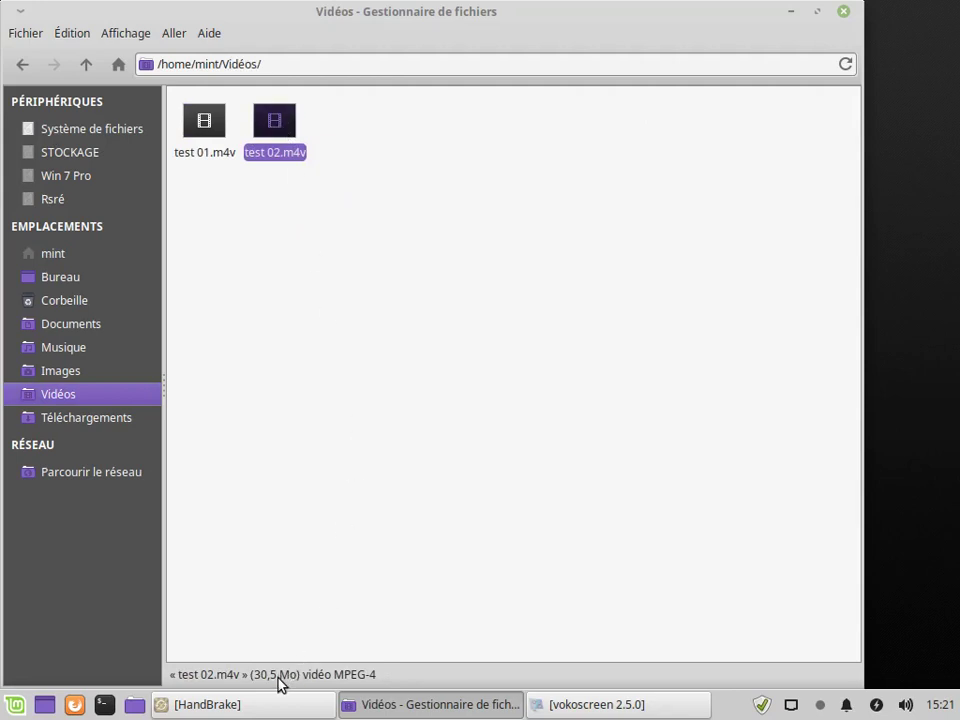
{"action": "left_click", "coordinate": [210, 138]}
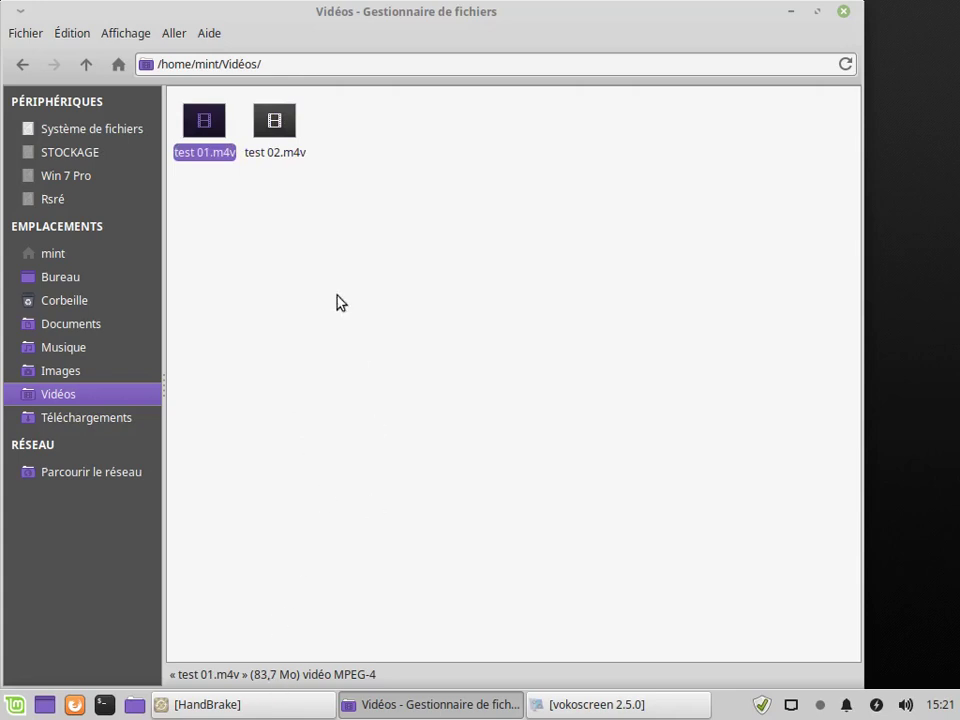
{"action": "left_click", "coordinate": [273, 135]}
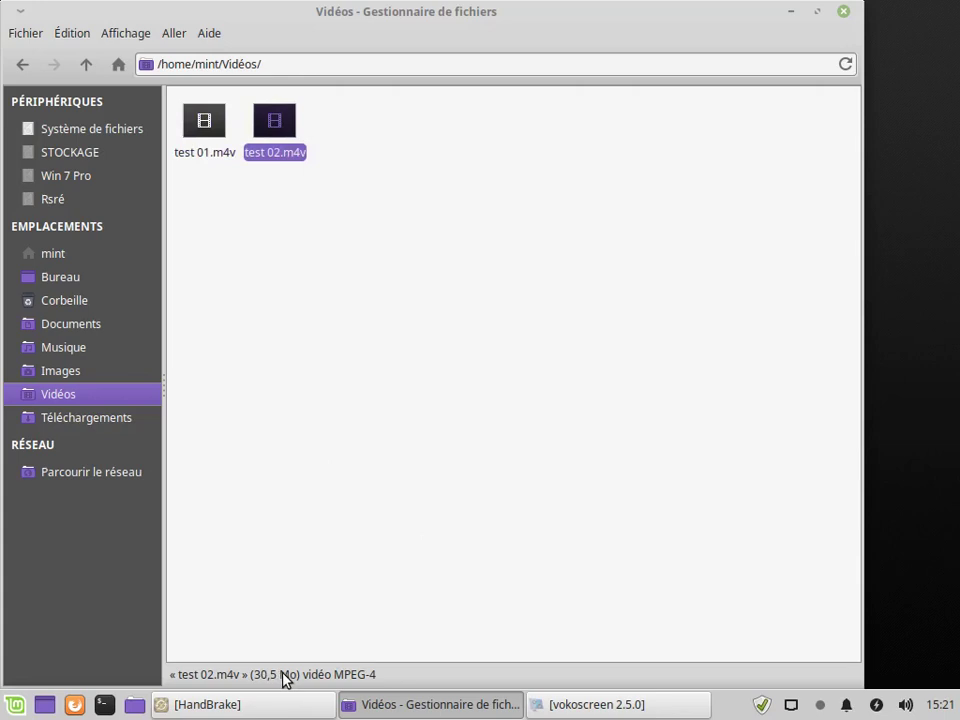
{"action": "left_click", "coordinate": [845, 13]}
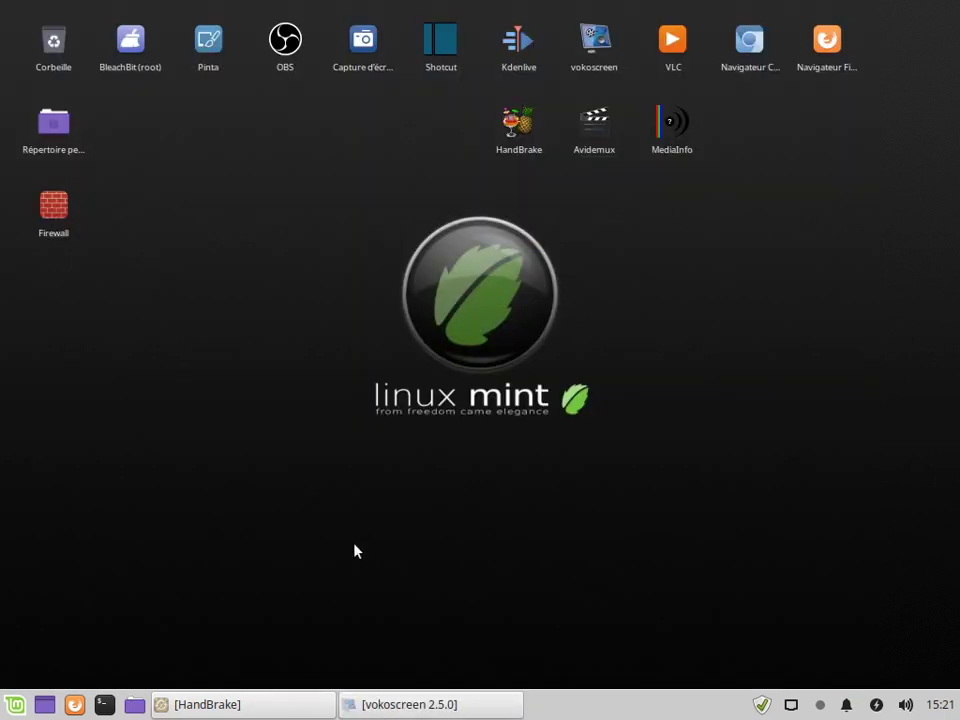
Switch to HandBrake, check the bitrate value (Débit binaire) used for the encode, and minimize the window
{"action": "left_click", "coordinate": [266, 712]}
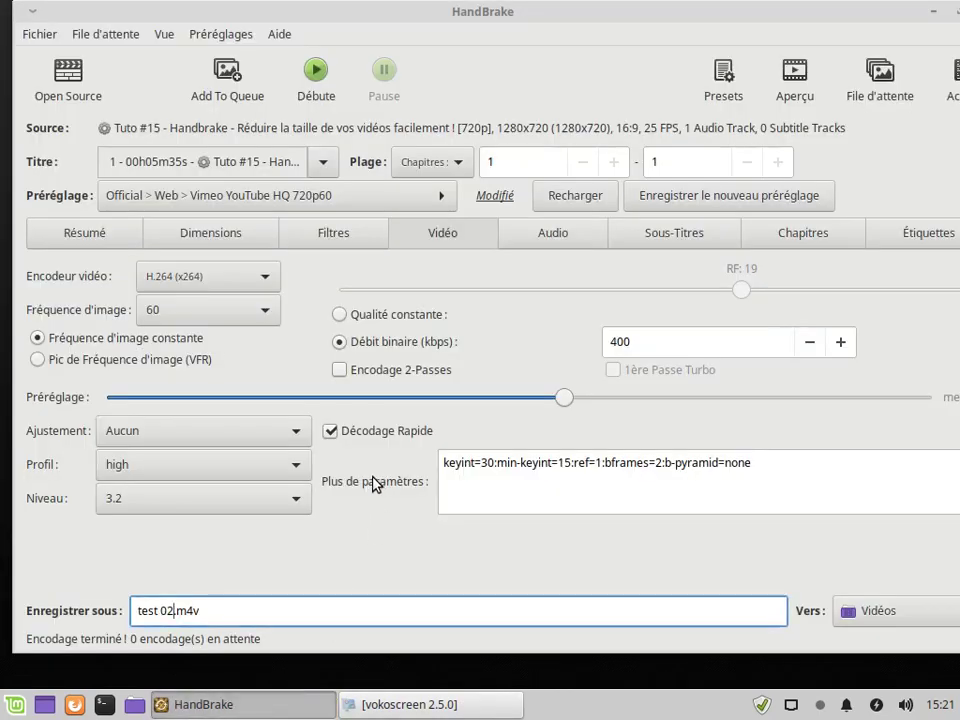
{"action": "left_click", "coordinate": [634, 342]}
{"action": "double_click", "coordinate": [634, 342]}
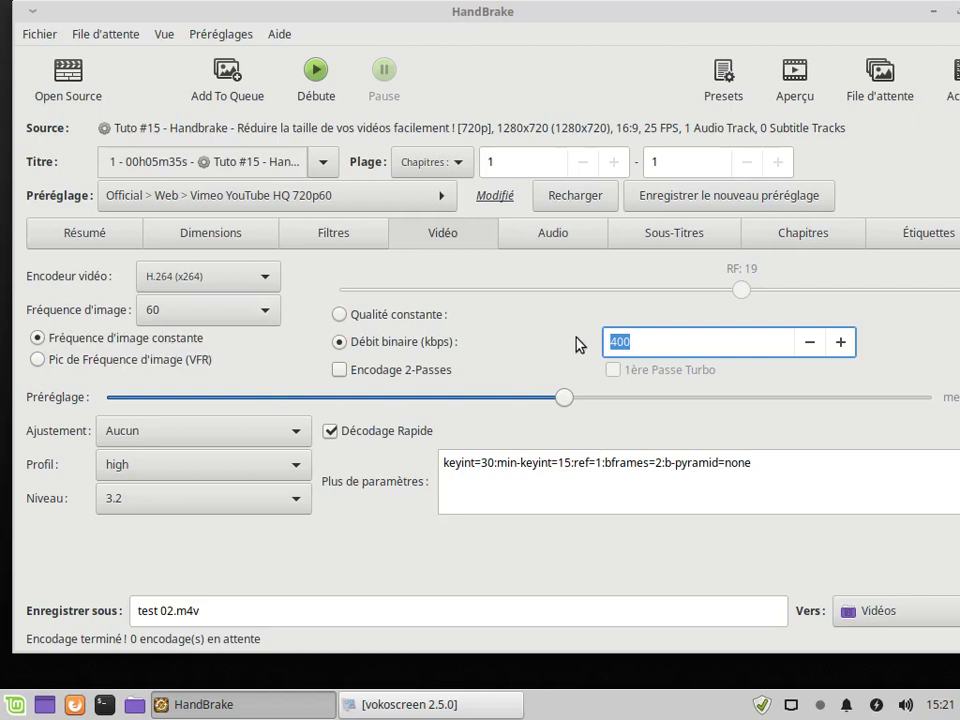
{"action": "left_click", "coordinate": [650, 342]}
{"action": "left_click", "coordinate": [607, 348]}
{"action": "left_click", "coordinate": [931, 14]}
Play test 02.m4v from the Vidéos folder in VLC, and shrink and reposition the player window to fit the screen
{"action": "double_click", "coordinate": [62, 130]}
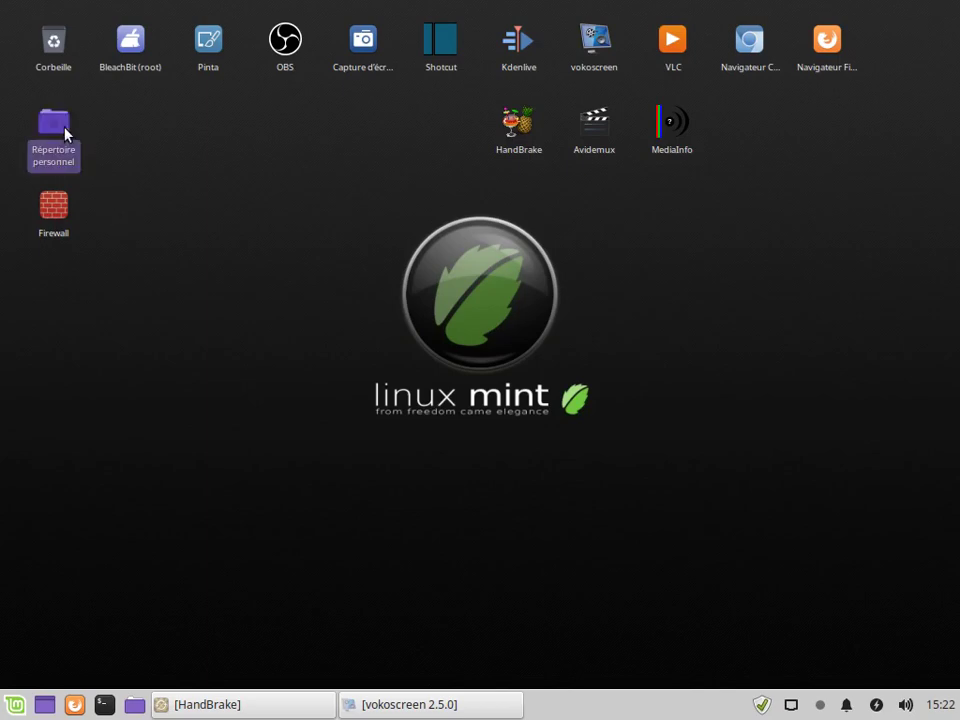
{"action": "double_click", "coordinate": [334, 212]}
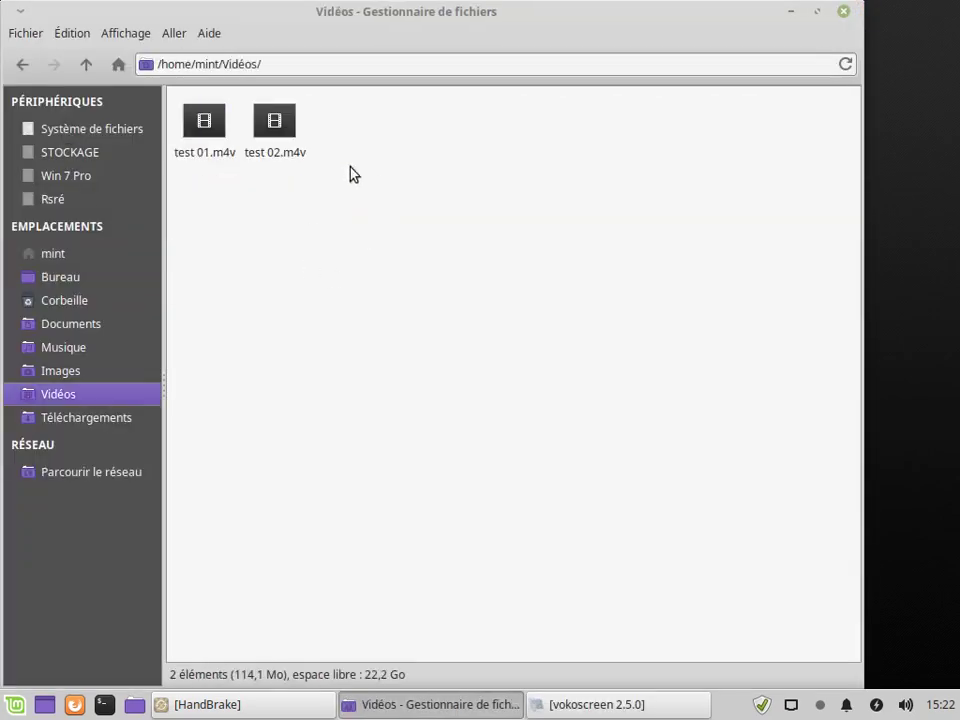
{"action": "double_click", "coordinate": [285, 134]}
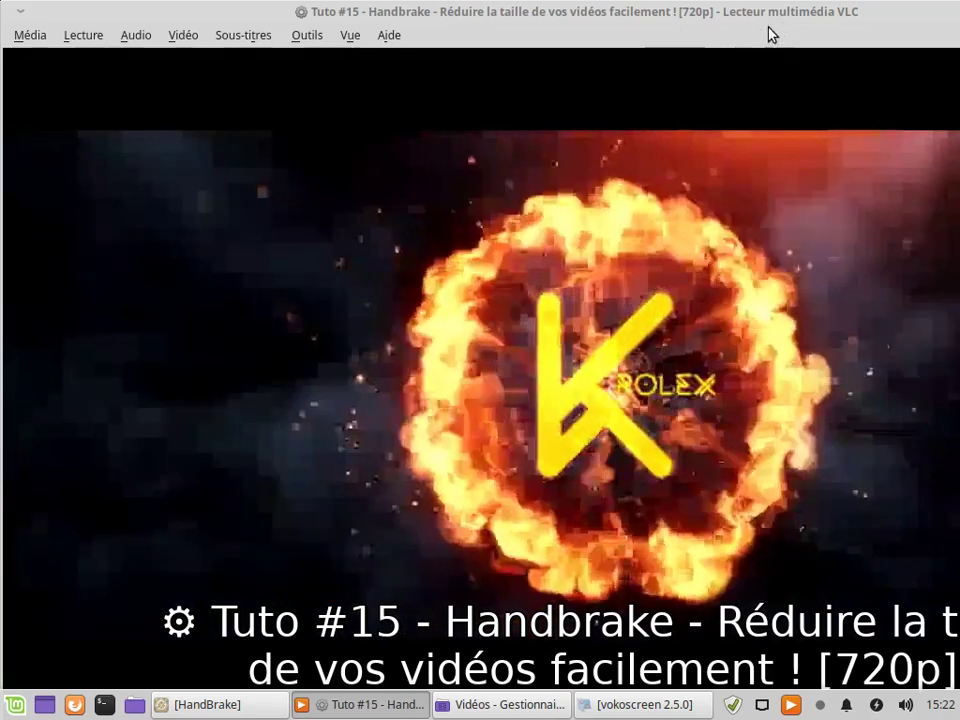
{"action": "left_click_drag", "start_coordinate": [768, 14], "coordinate": [394, 58]}
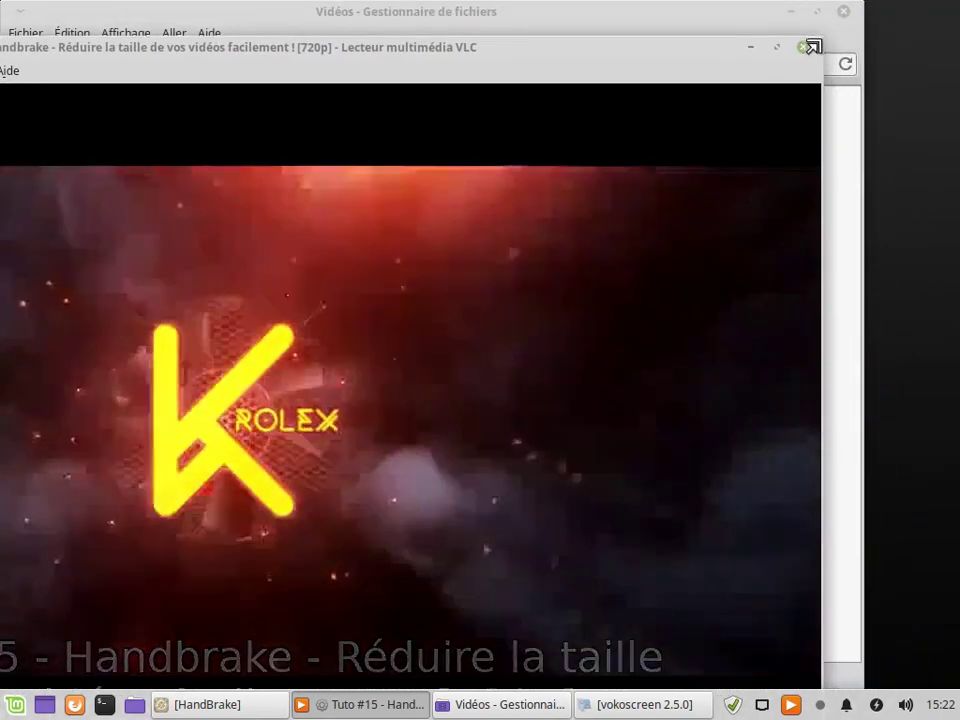
{"action": "left_click_drag", "start_coordinate": [810, 45], "coordinate": [331, 160]}
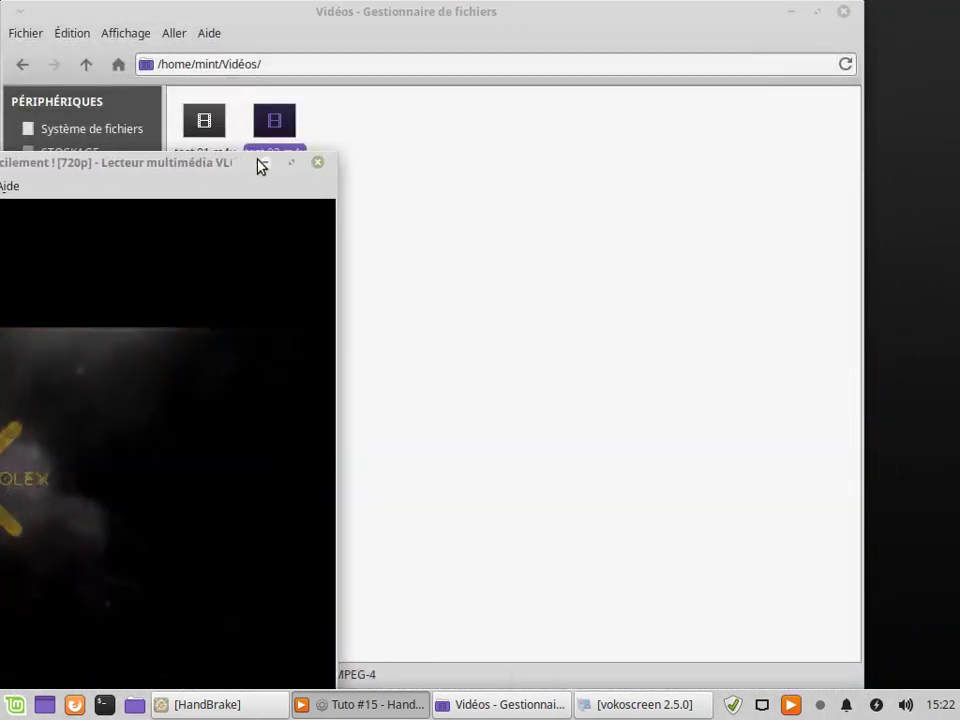
{"action": "left_click_drag", "start_coordinate": [257, 165], "coordinate": [686, 70]}
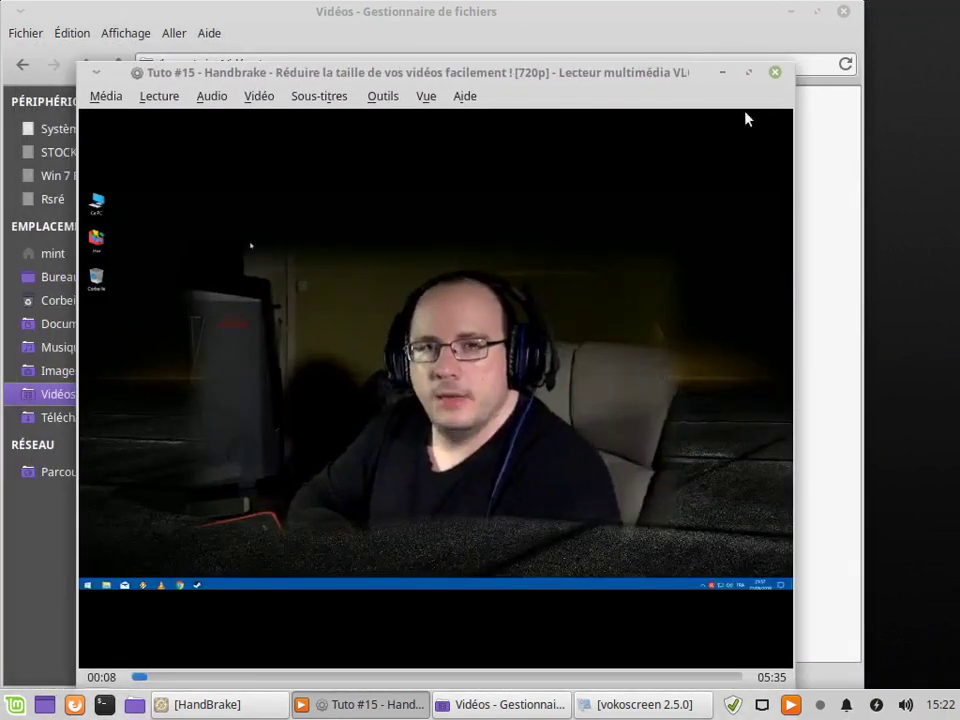
Shrink and reposition the VLC window to view test 02.m4v at a smaller size, and close the player and the file manager
{"action": "left_click_drag", "start_coordinate": [785, 73], "coordinate": [619, 129]}
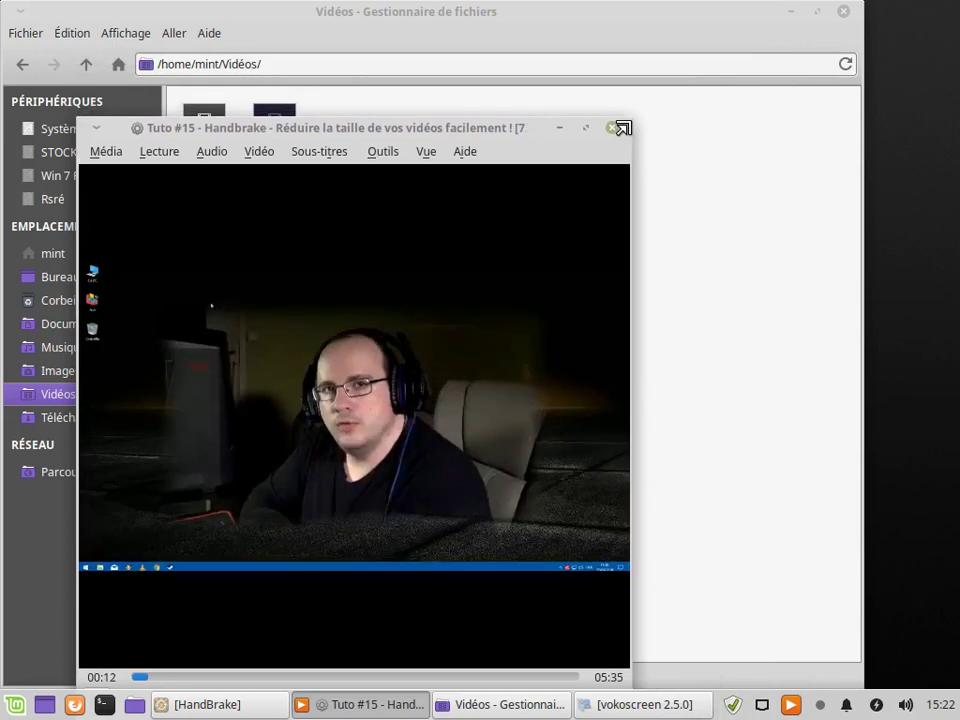
{"action": "left_click_drag", "start_coordinate": [499, 135], "coordinate": [572, 89]}
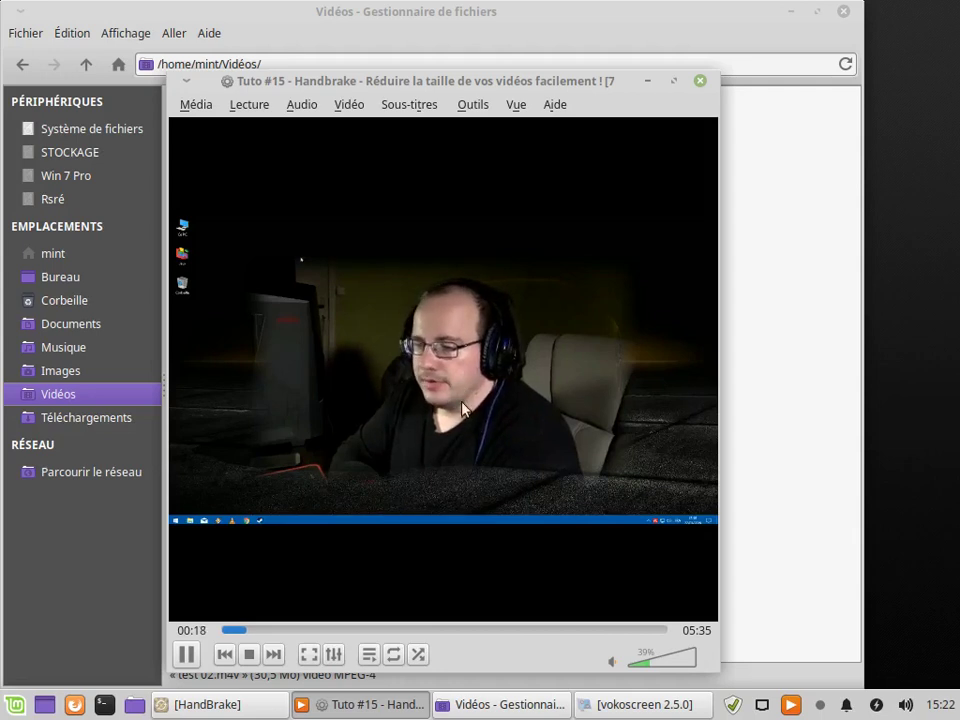
{"action": "left_click", "coordinate": [700, 80]}
{"action": "left_click", "coordinate": [505, 253]}
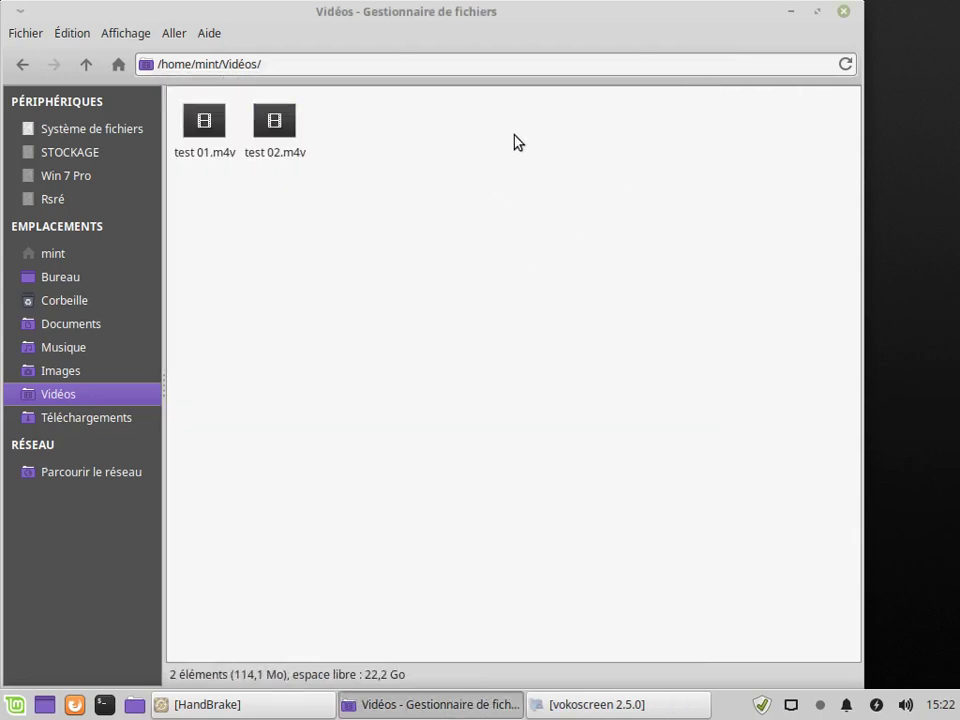
{"action": "left_click", "coordinate": [844, 14]}
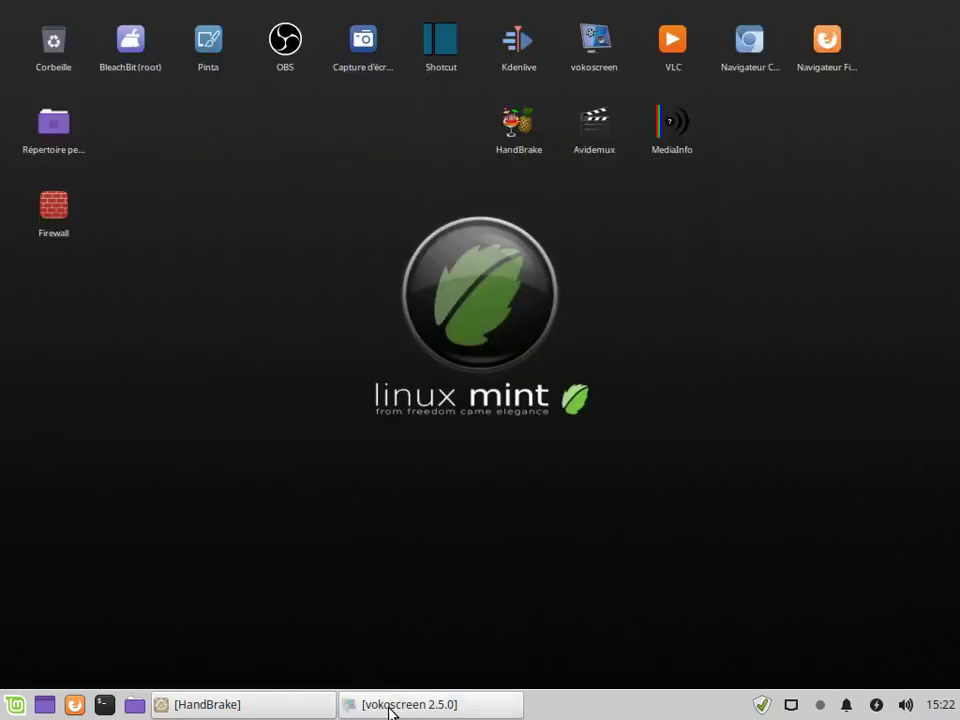
Return to HandBrake, recheck the Débit binaire (kbps) setting behind test 02.m4v, and minimize the window
{"action": "left_click", "coordinate": [272, 711]}
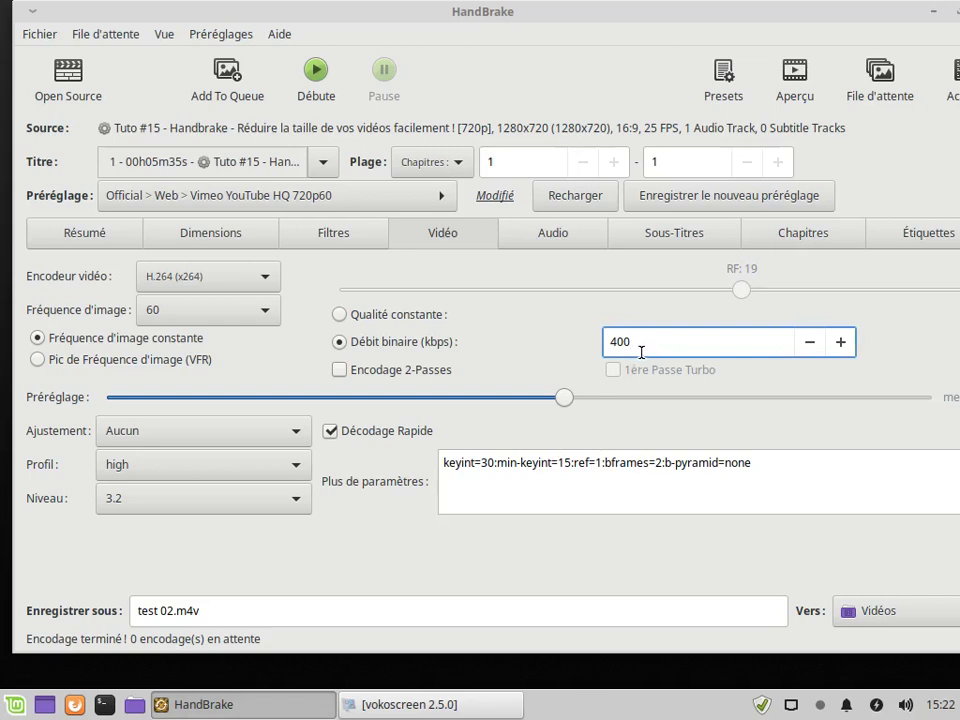
{"action": "left_click_drag", "start_coordinate": [641, 350], "coordinate": [563, 345]}
{"action": "left_click", "coordinate": [637, 345]}
{"action": "left_click", "coordinate": [932, 11]}
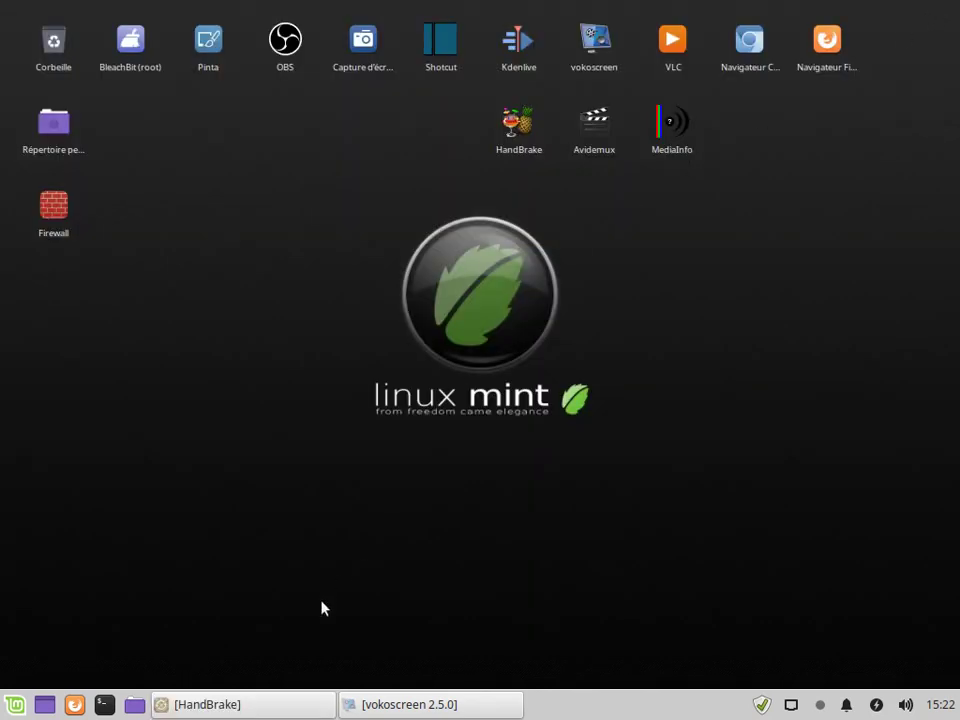
Open test 02.m4v from the Vidéos folder in MediaInfo, examine its video bitrate, and close MediaInfo and the file manager
{"action": "double_click", "coordinate": [51, 128]}
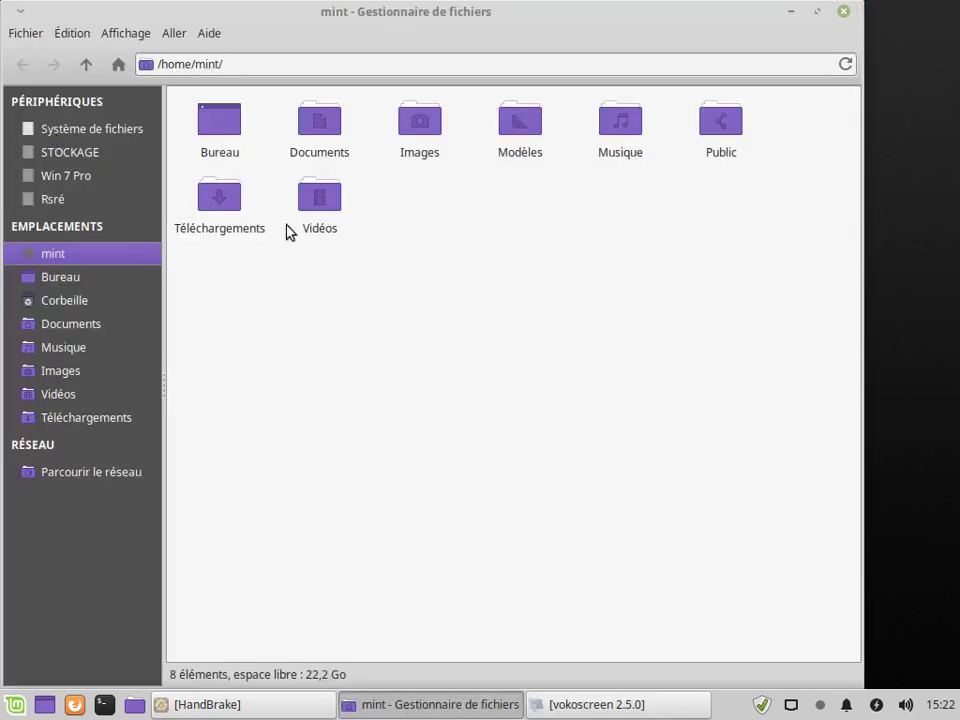
{"action": "double_click", "coordinate": [314, 203]}
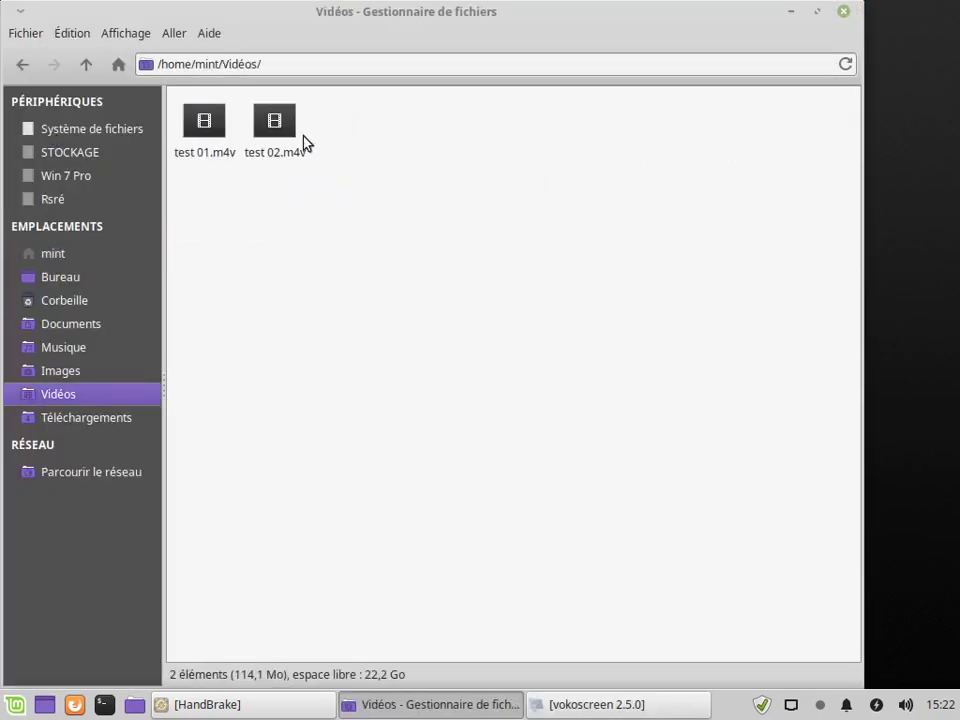
{"action": "left_click", "coordinate": [282, 122]}
{"action": "right_click", "coordinate": [282, 122]}
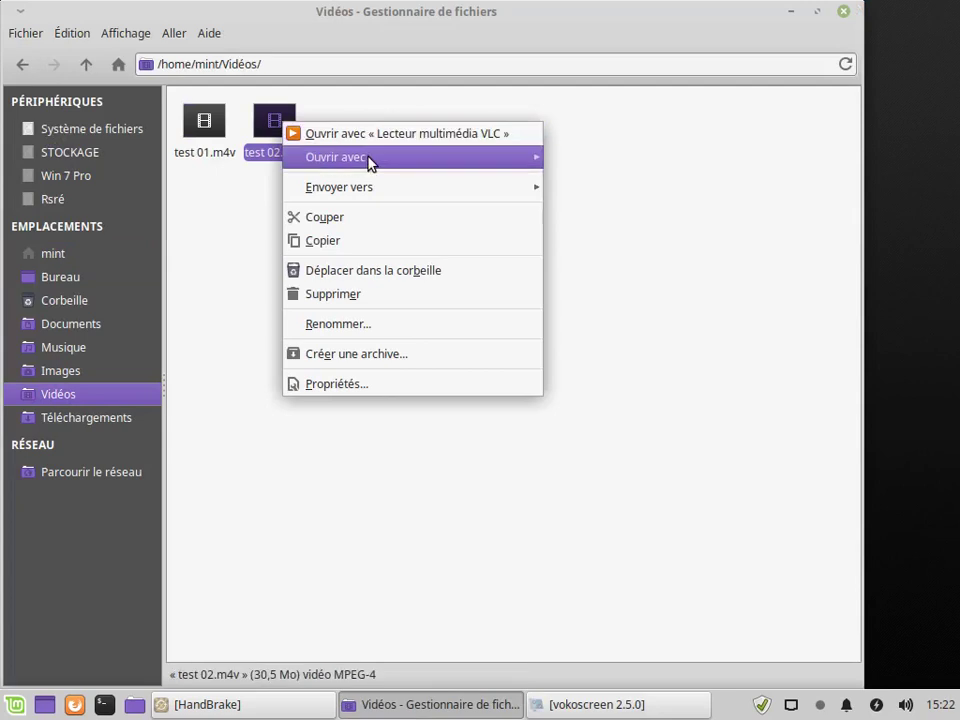
{"action": "mouse_move", "coordinate": [403, 162]}
{"action": "left_click", "coordinate": [572, 158]}
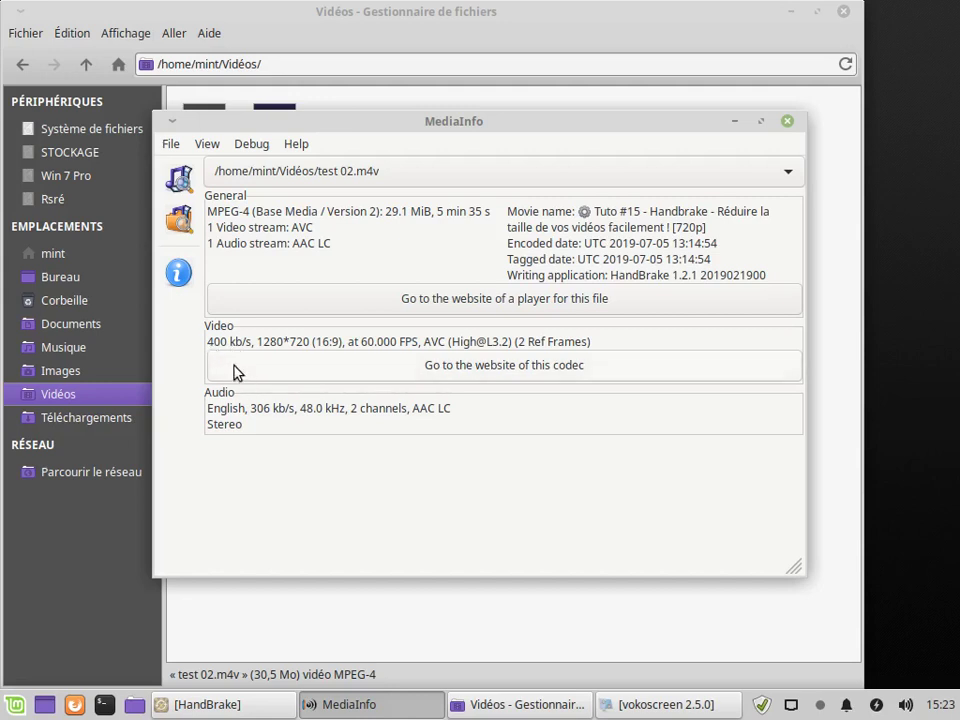
{"action": "left_click", "coordinate": [787, 122]}
{"action": "left_click", "coordinate": [356, 229]}
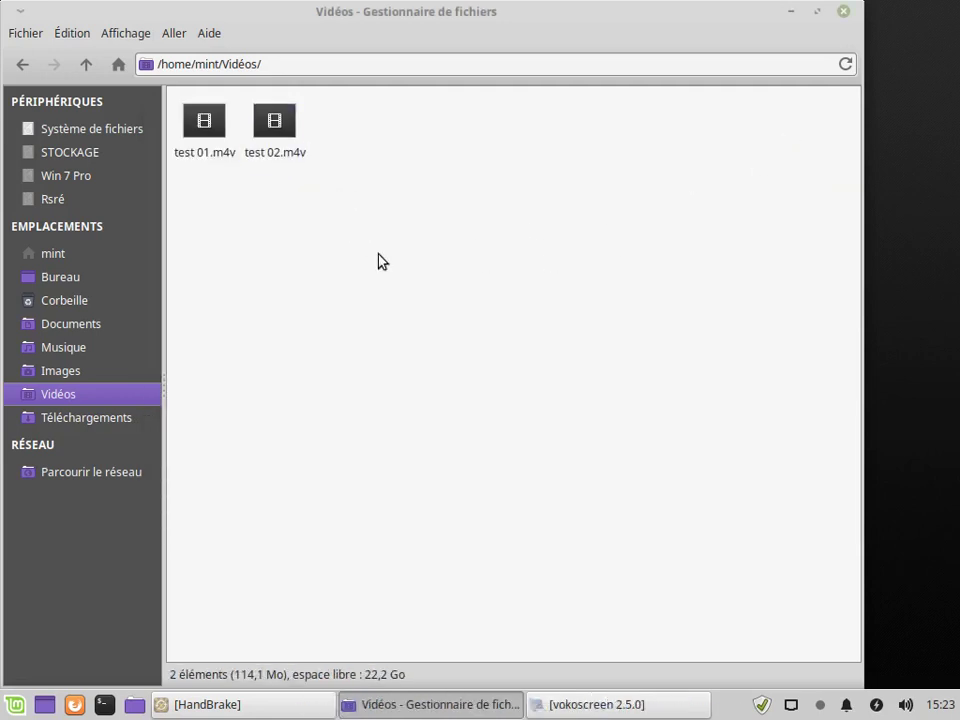
{"action": "left_click", "coordinate": [843, 13]}
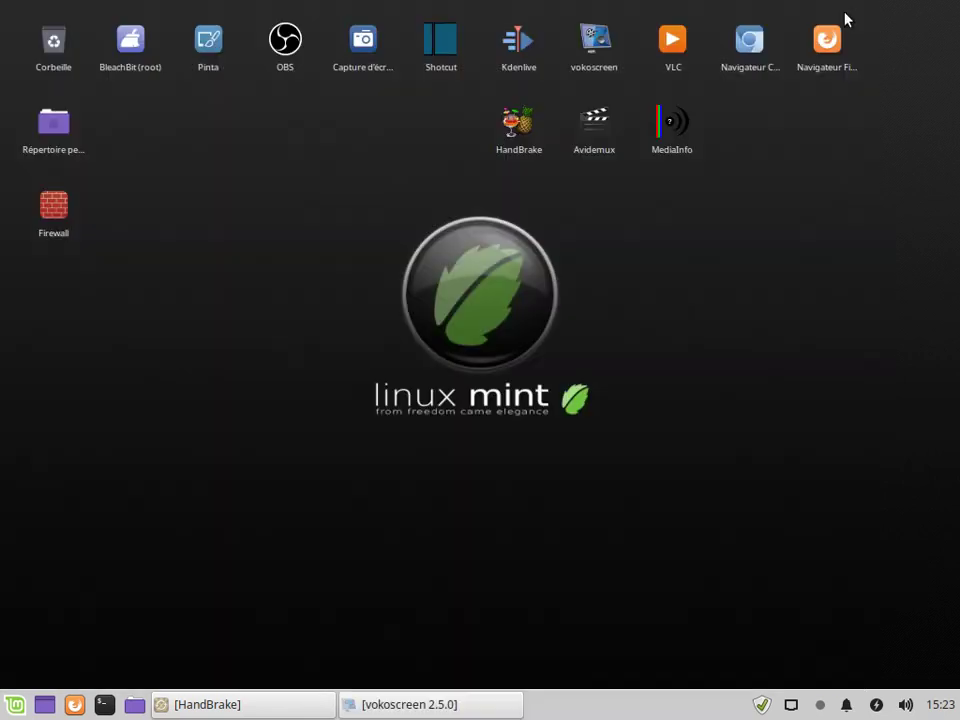
Switch to HandBrake and look through the official Devices and Web presets without choosing another one
{"action": "left_click", "coordinate": [300, 706]}
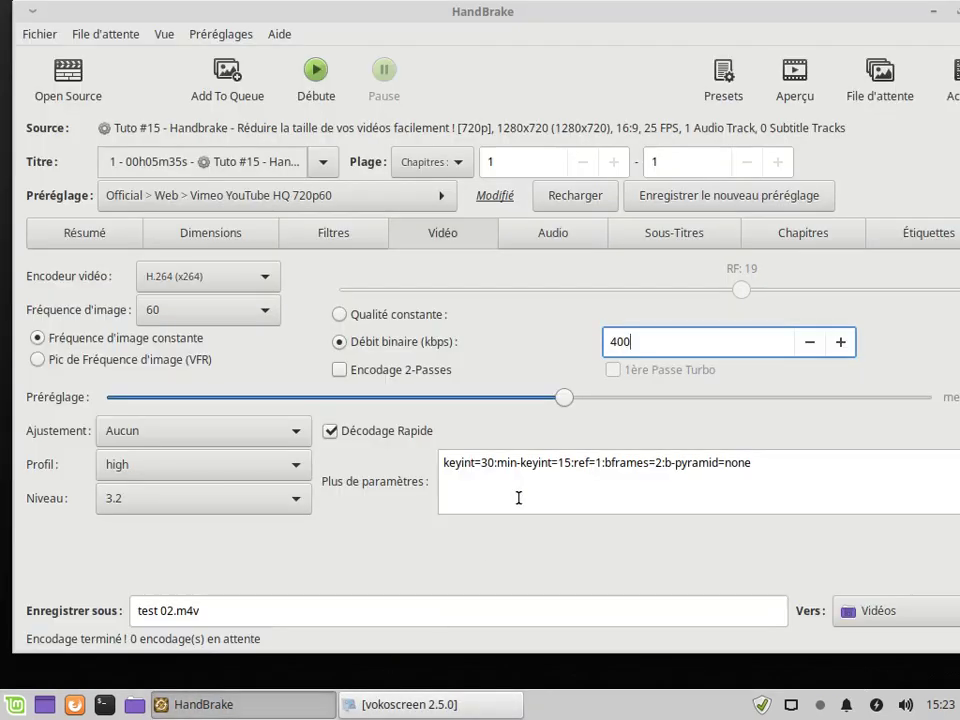
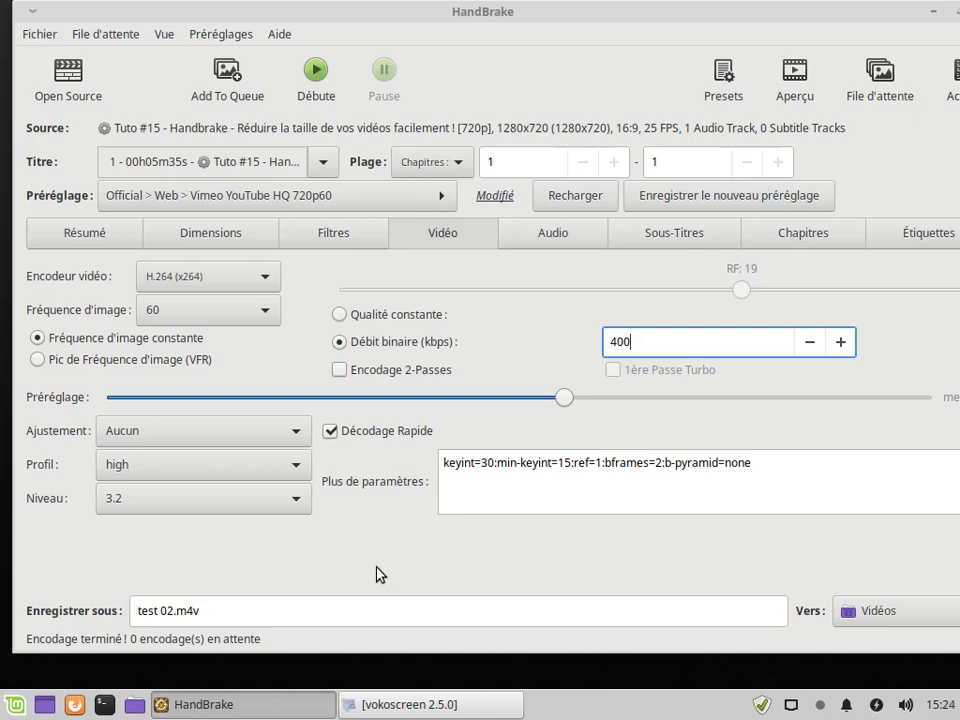
{"action": "left_click", "coordinate": [424, 203]}
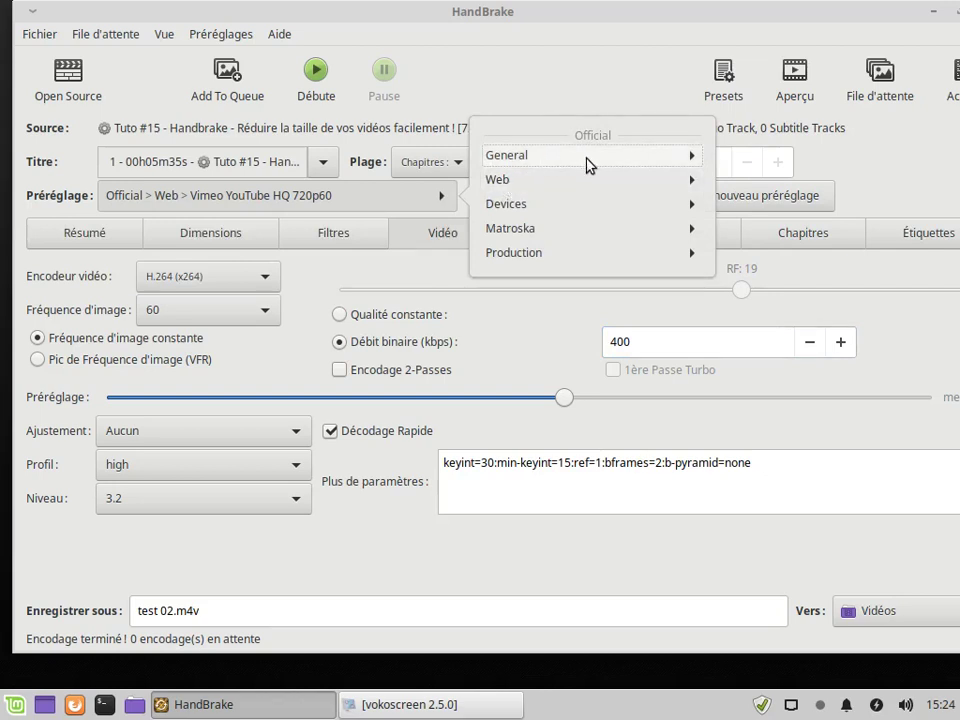
{"action": "left_click", "coordinate": [523, 205]}
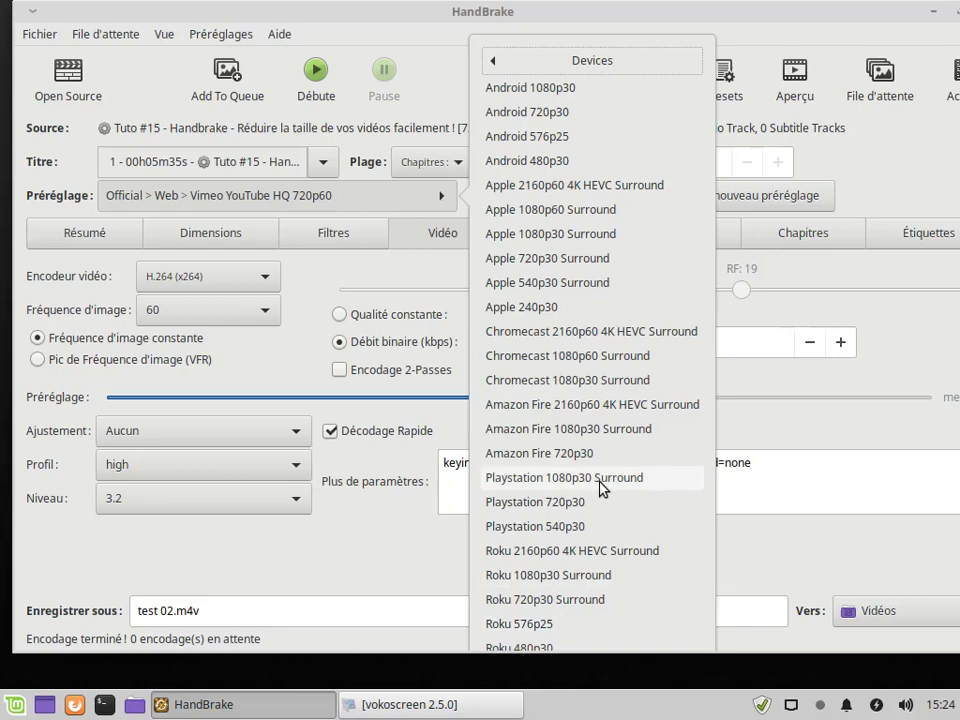
{"action": "left_click", "coordinate": [401, 197]}
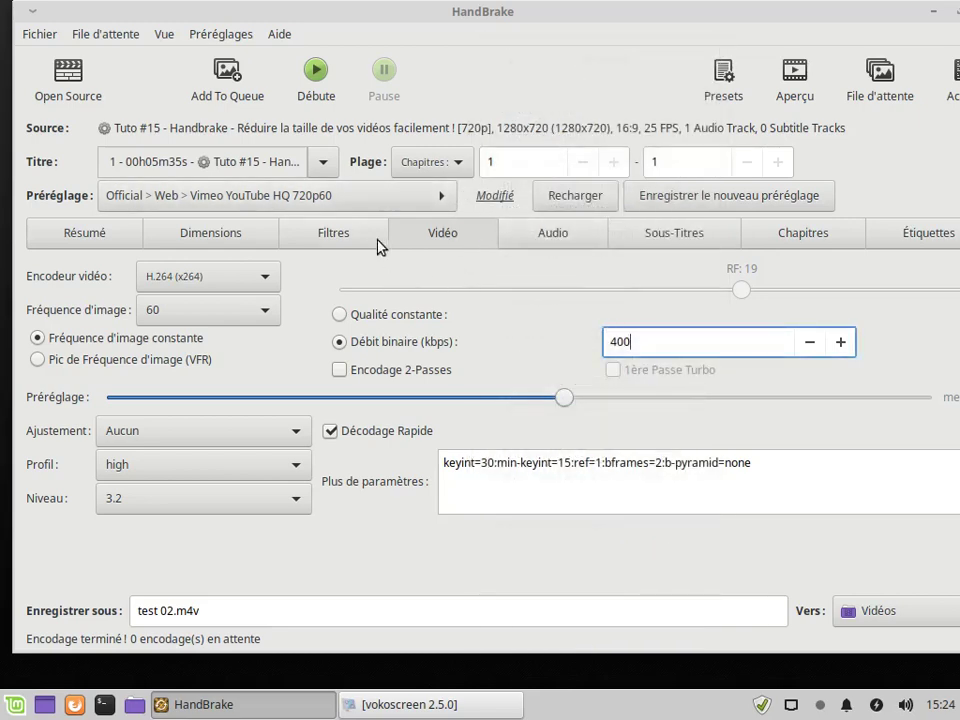
{"action": "left_click", "coordinate": [373, 200]}
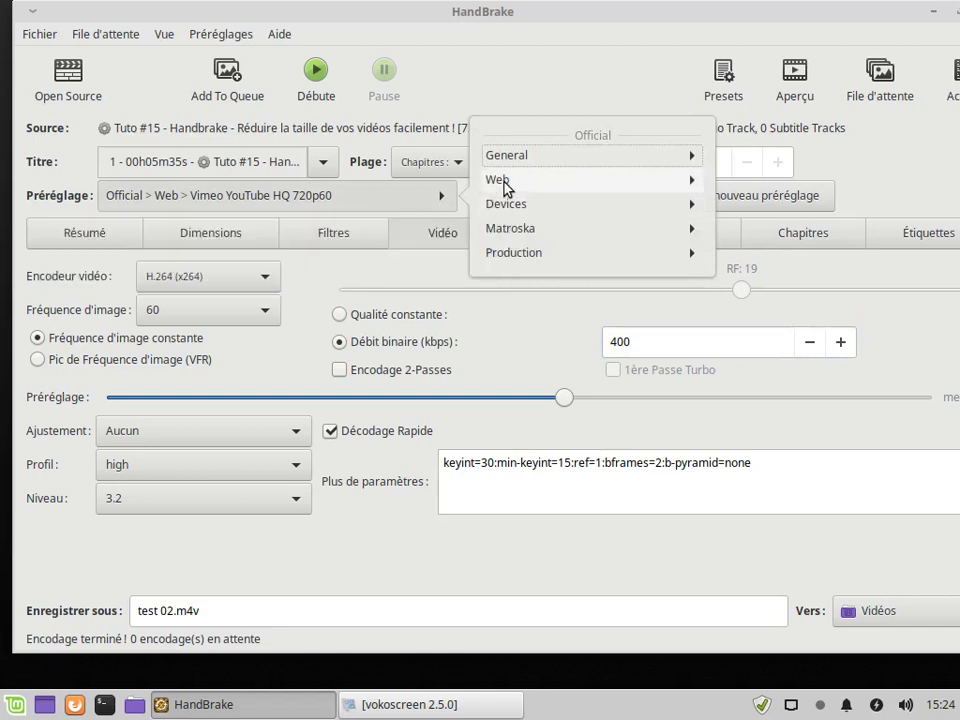
{"action": "left_click", "coordinate": [628, 180]}
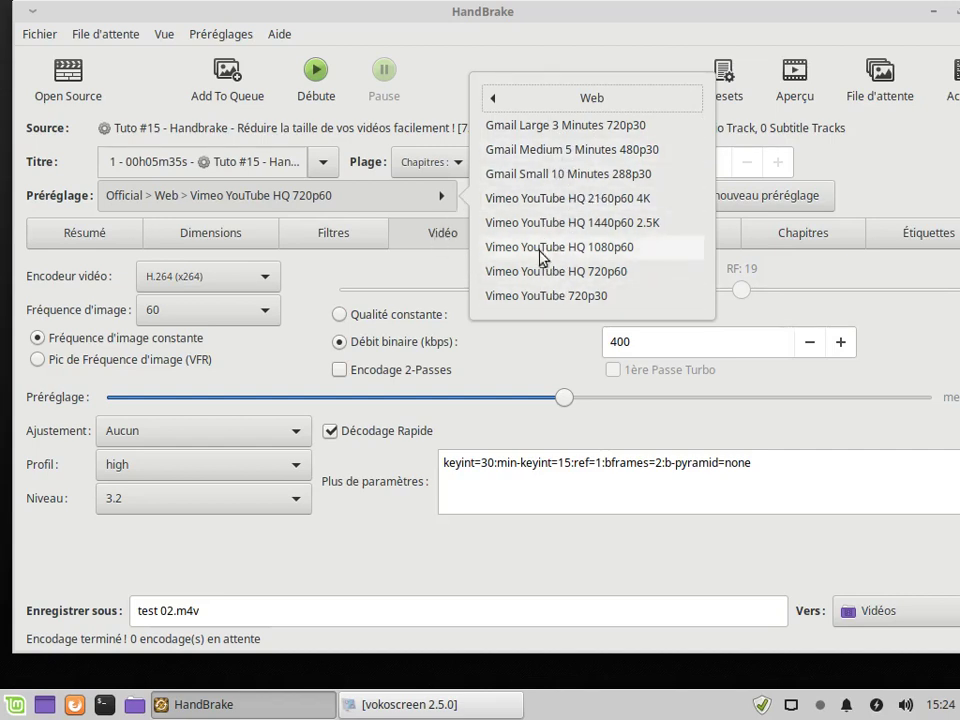
{"action": "left_click", "coordinate": [364, 209]}
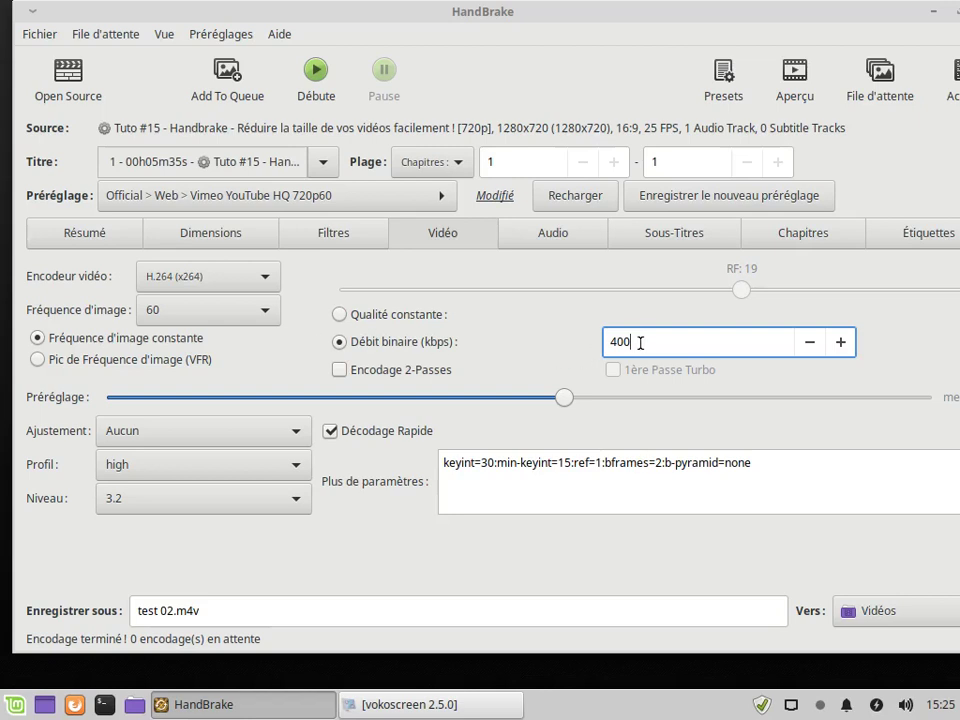
Review the options for saving the current settings as a new preset, and close the dialog without saving
{"action": "left_click", "coordinate": [330, 428]}
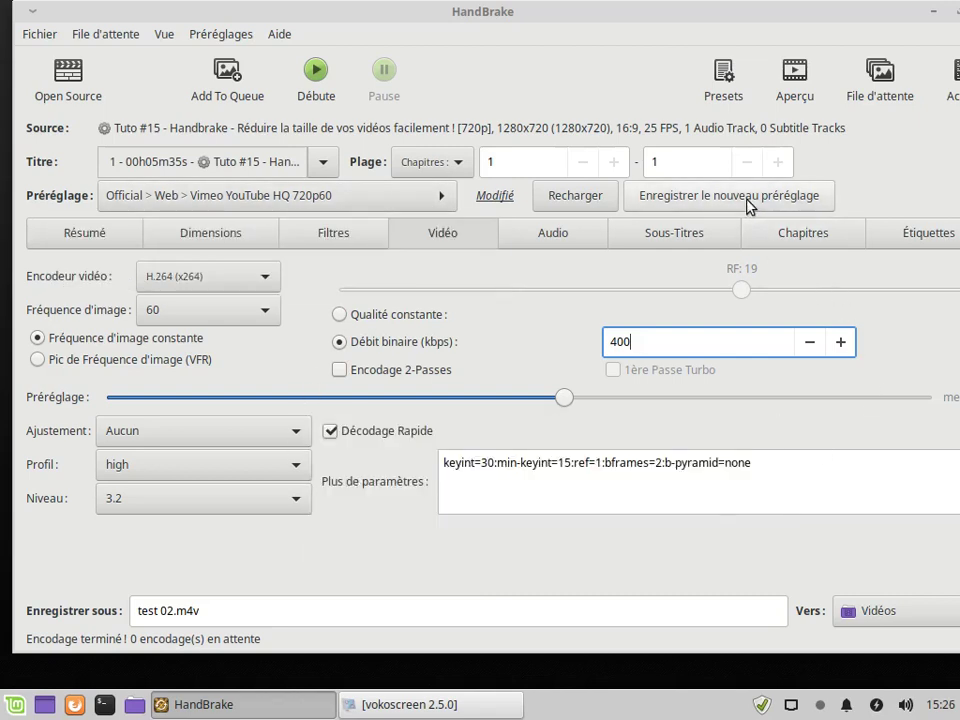
{"action": "left_click", "coordinate": [660, 197]}
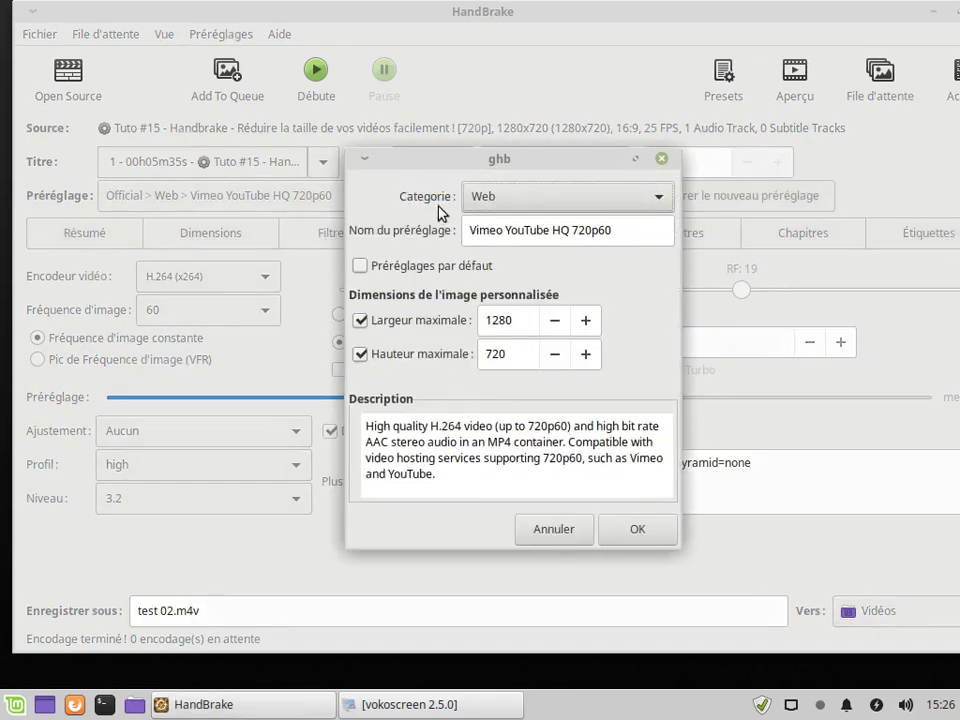
{"action": "left_click_drag", "start_coordinate": [602, 162], "coordinate": [727, 288]}
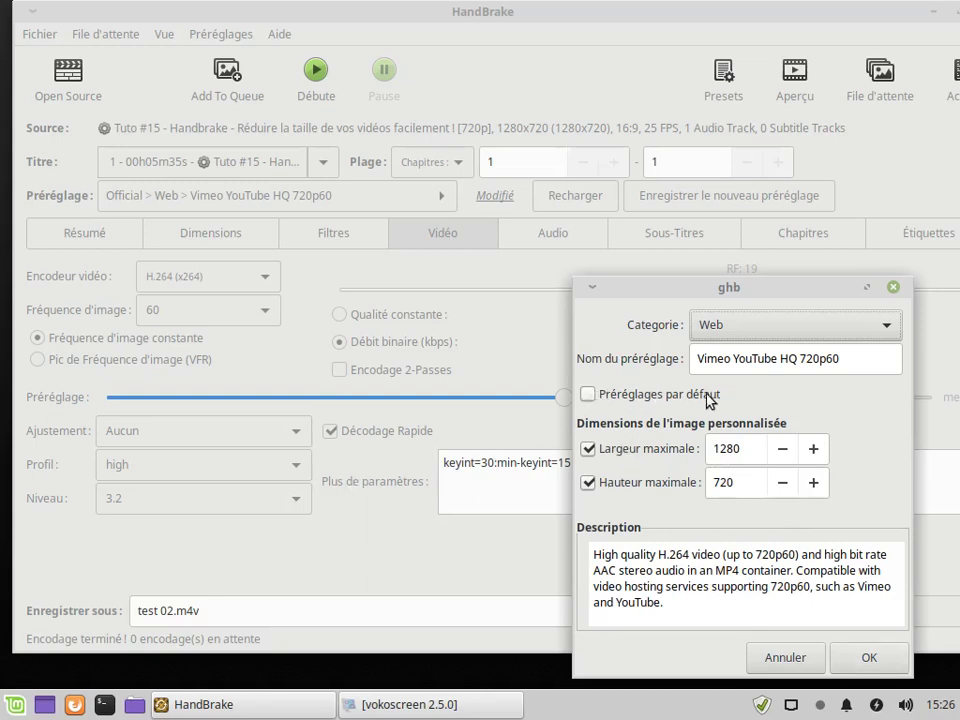
{"action": "left_click_drag", "start_coordinate": [664, 291], "coordinate": [611, 250]}
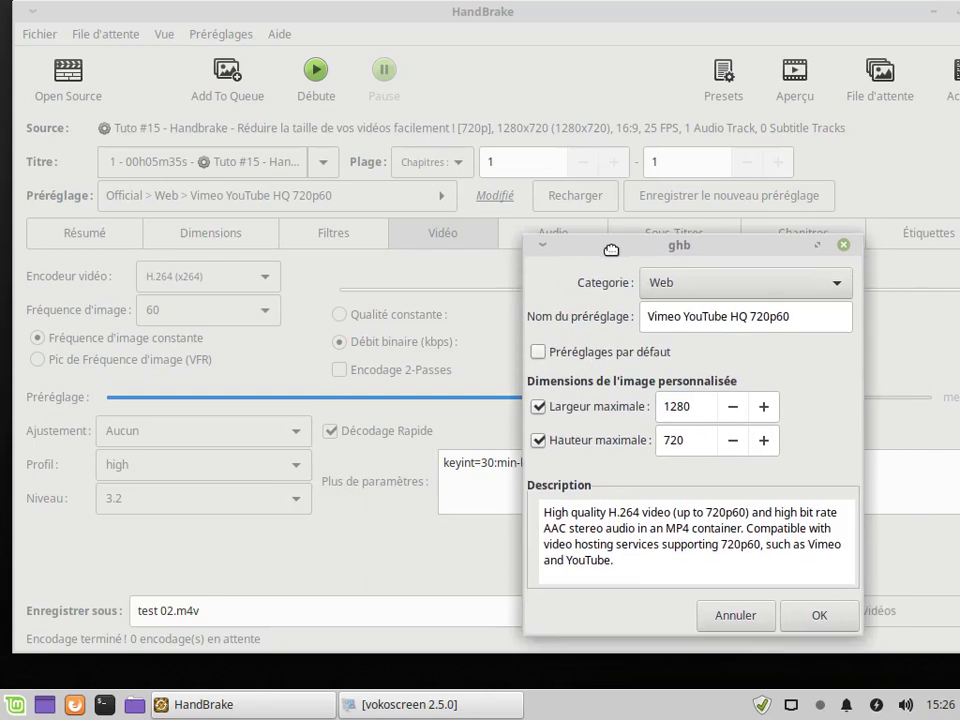
{"action": "left_click", "coordinate": [843, 245]}
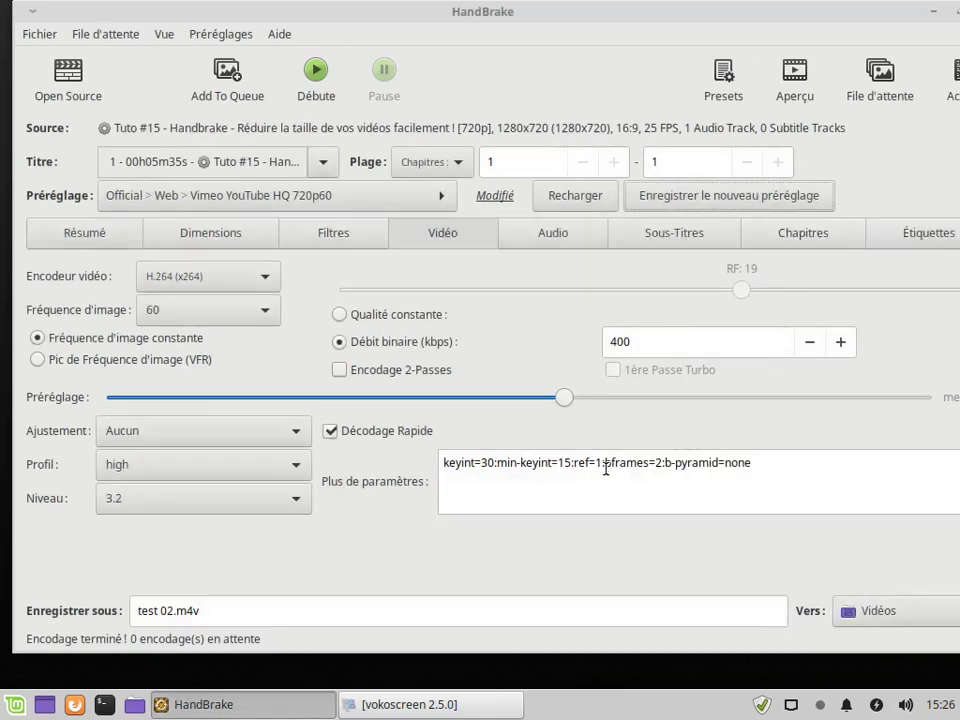
Reposition the HandBrake window and try adding the test 02.m4v encode to the queue, declining to overwrite the existing file
{"action": "left_click_drag", "start_coordinate": [898, 17], "coordinate": [751, 11]}
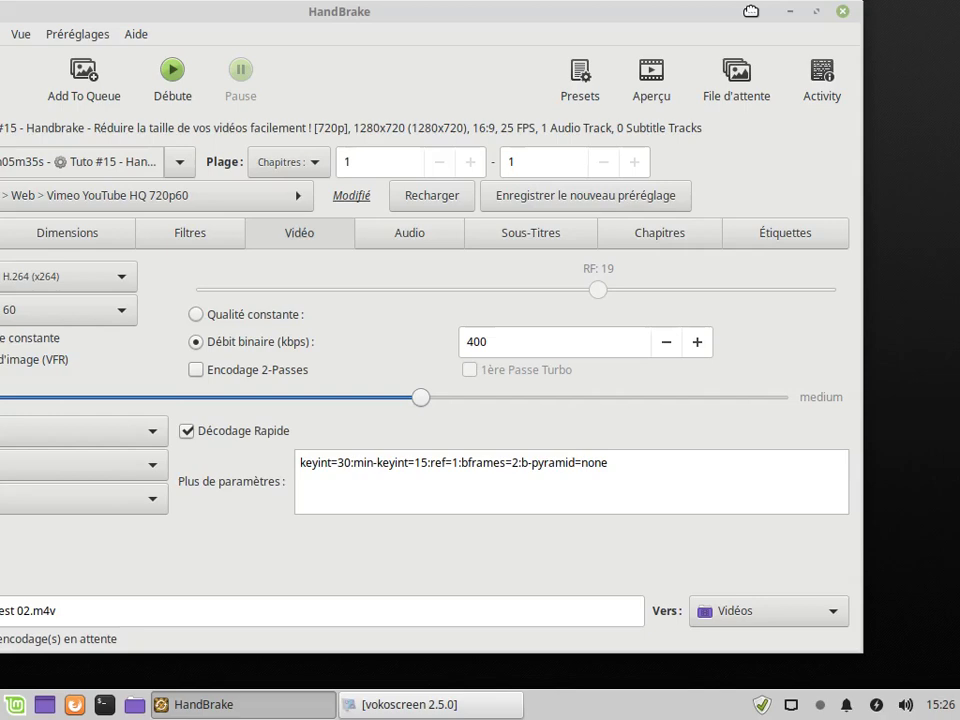
{"action": "left_click_drag", "start_coordinate": [751, 11], "coordinate": [853, 11]}
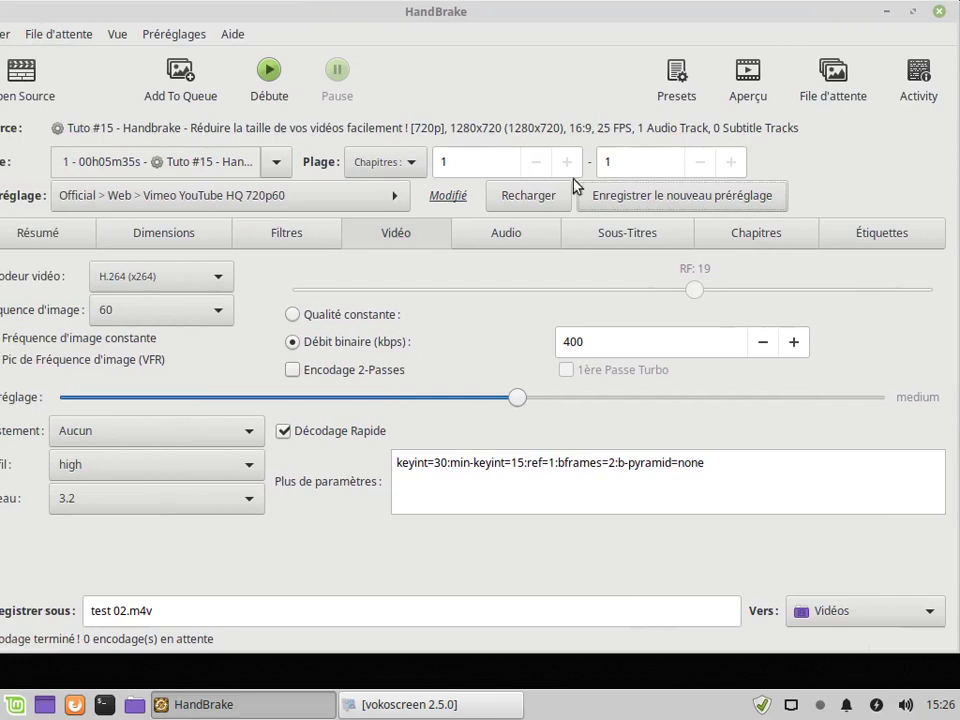
{"action": "left_click", "coordinate": [180, 94]}
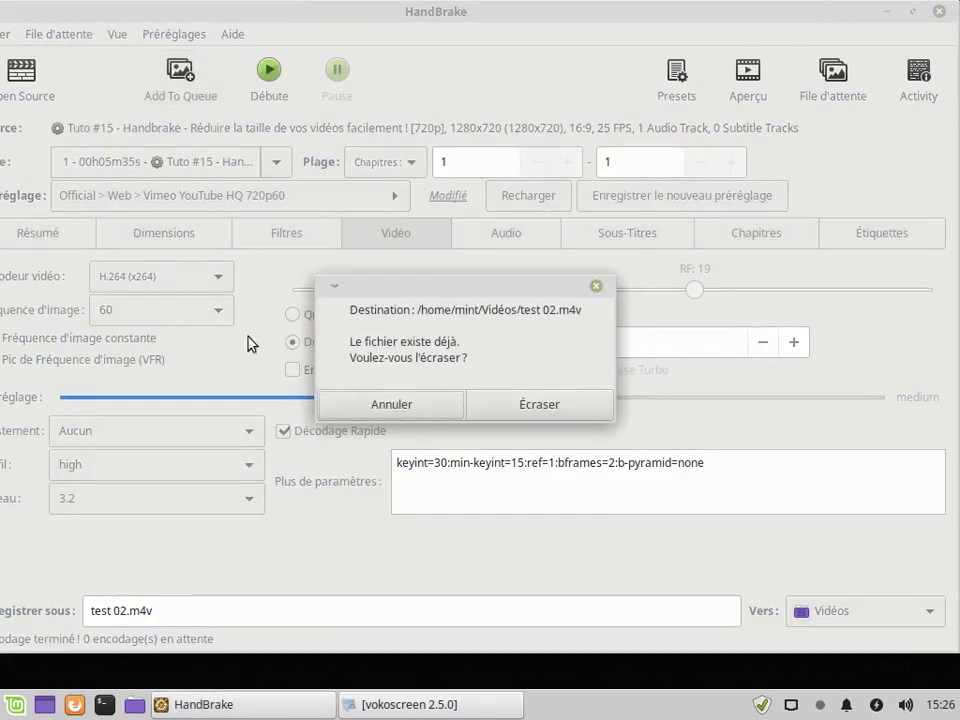
{"action": "left_click", "coordinate": [419, 413]}
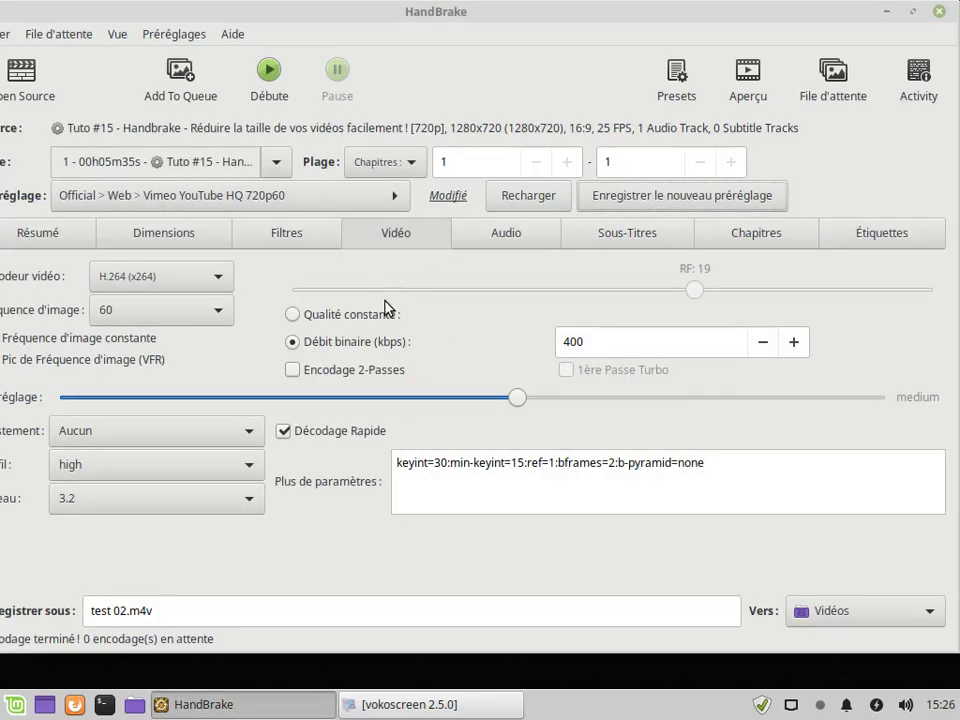
Close HandBrake and switch to the vokoscreen window
{"action": "mouse_move", "coordinate": [385, 307]}
{"action": "mouse_move", "coordinate": [539, 496]}
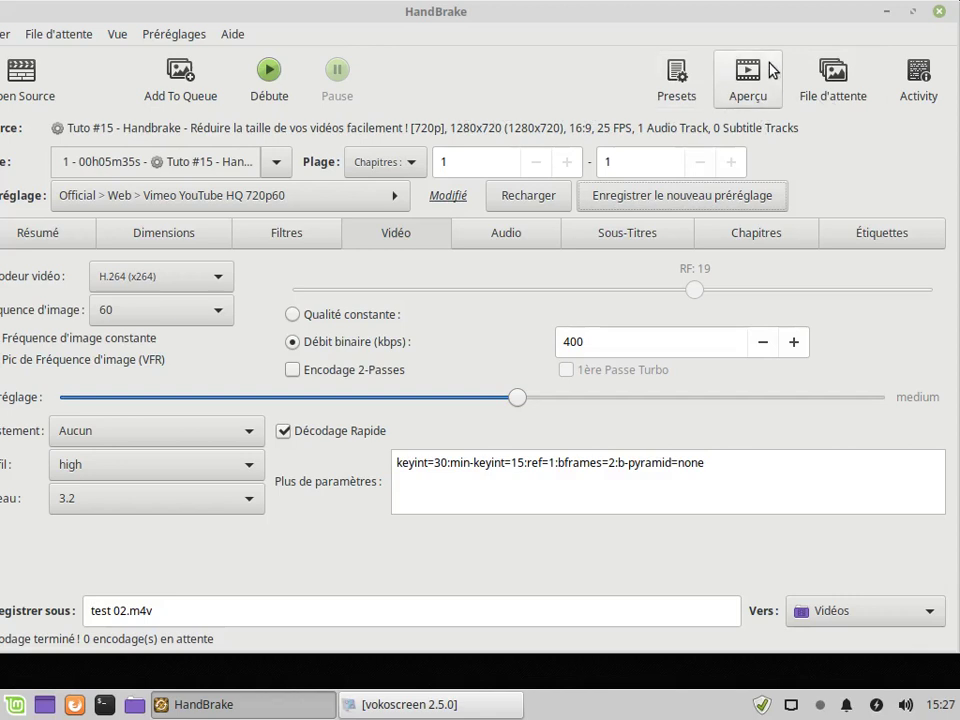
{"action": "left_click", "coordinate": [939, 12]}
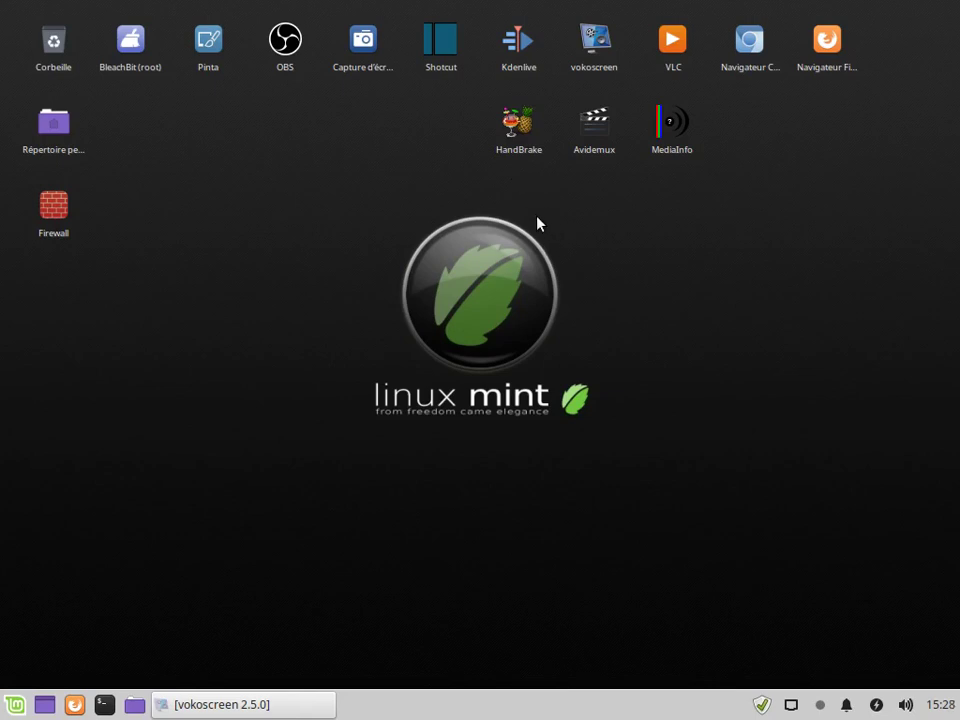
{"action": "left_click", "coordinate": [257, 704]}
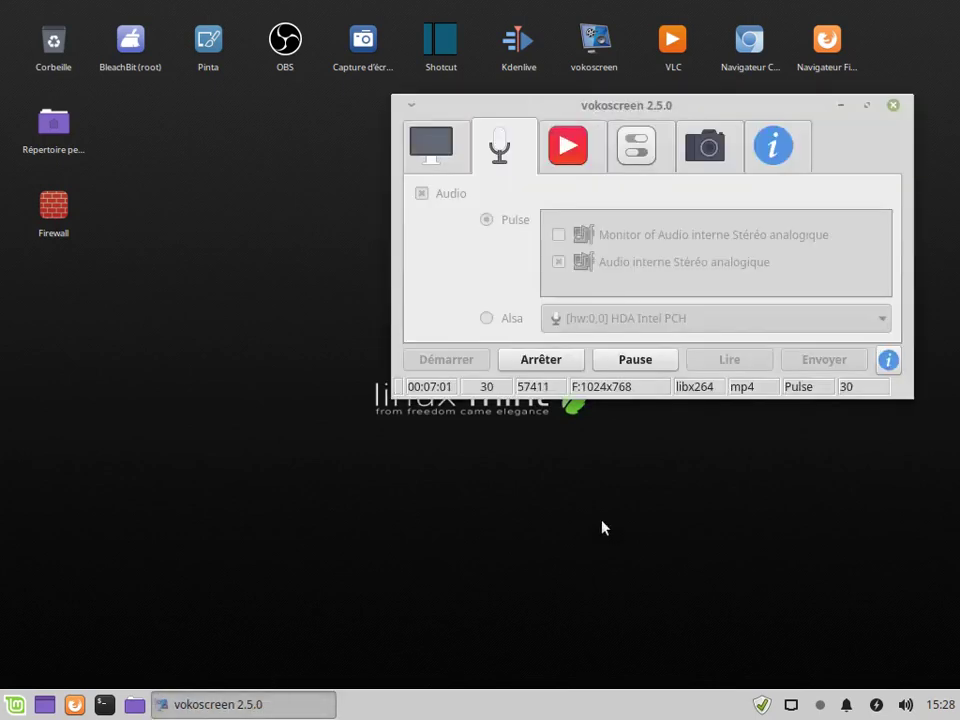